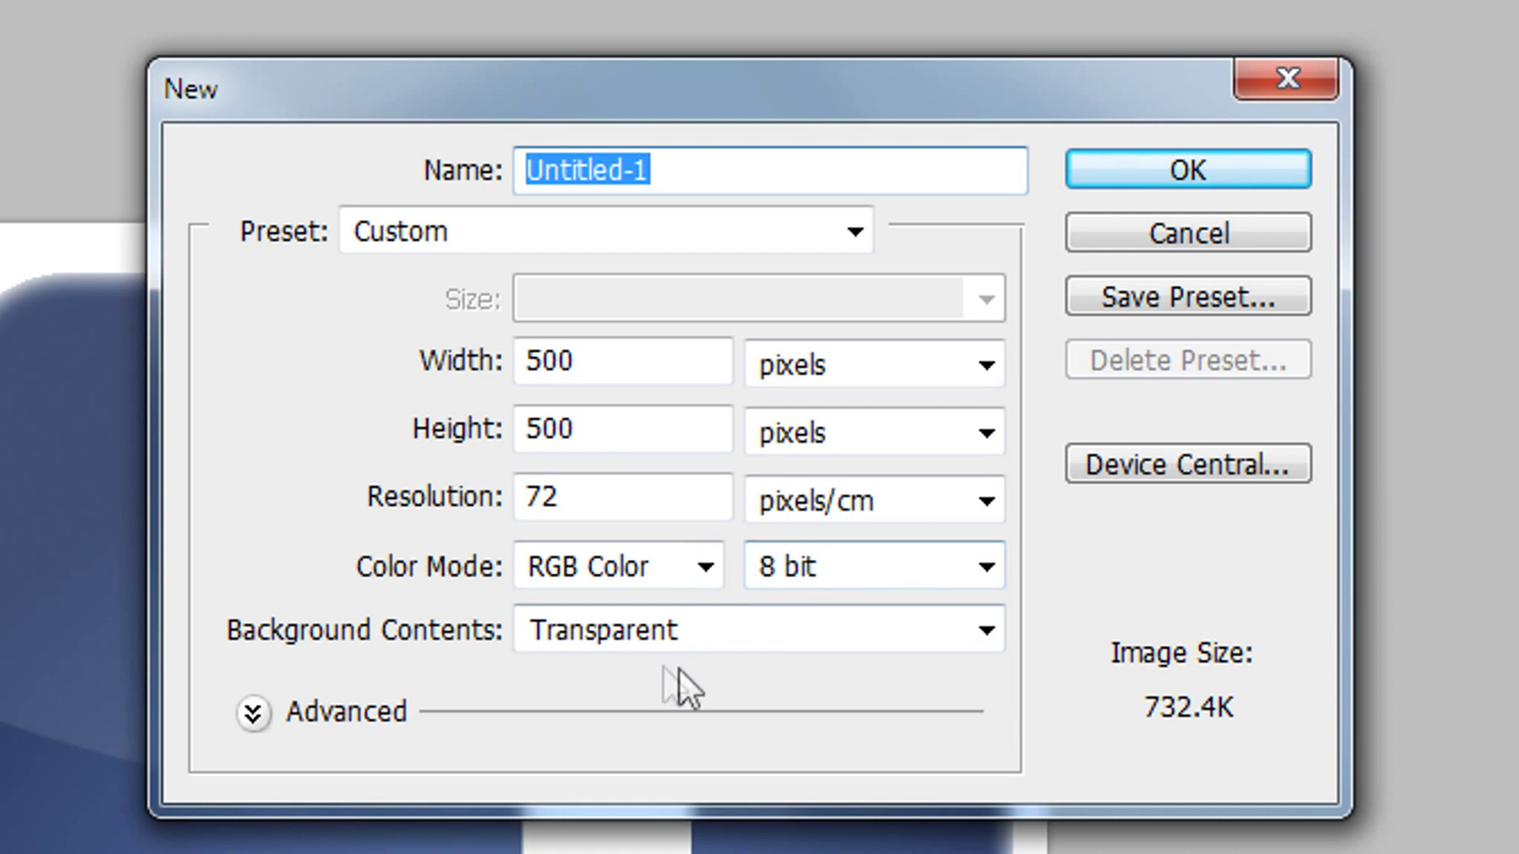
Create a new 500 × 500 pixel RGB document at 72 pixels/cm with a transparent background.
{"action": "left_click", "coordinate": [748, 638]}
{"action": "left_click", "coordinate": [732, 739]}
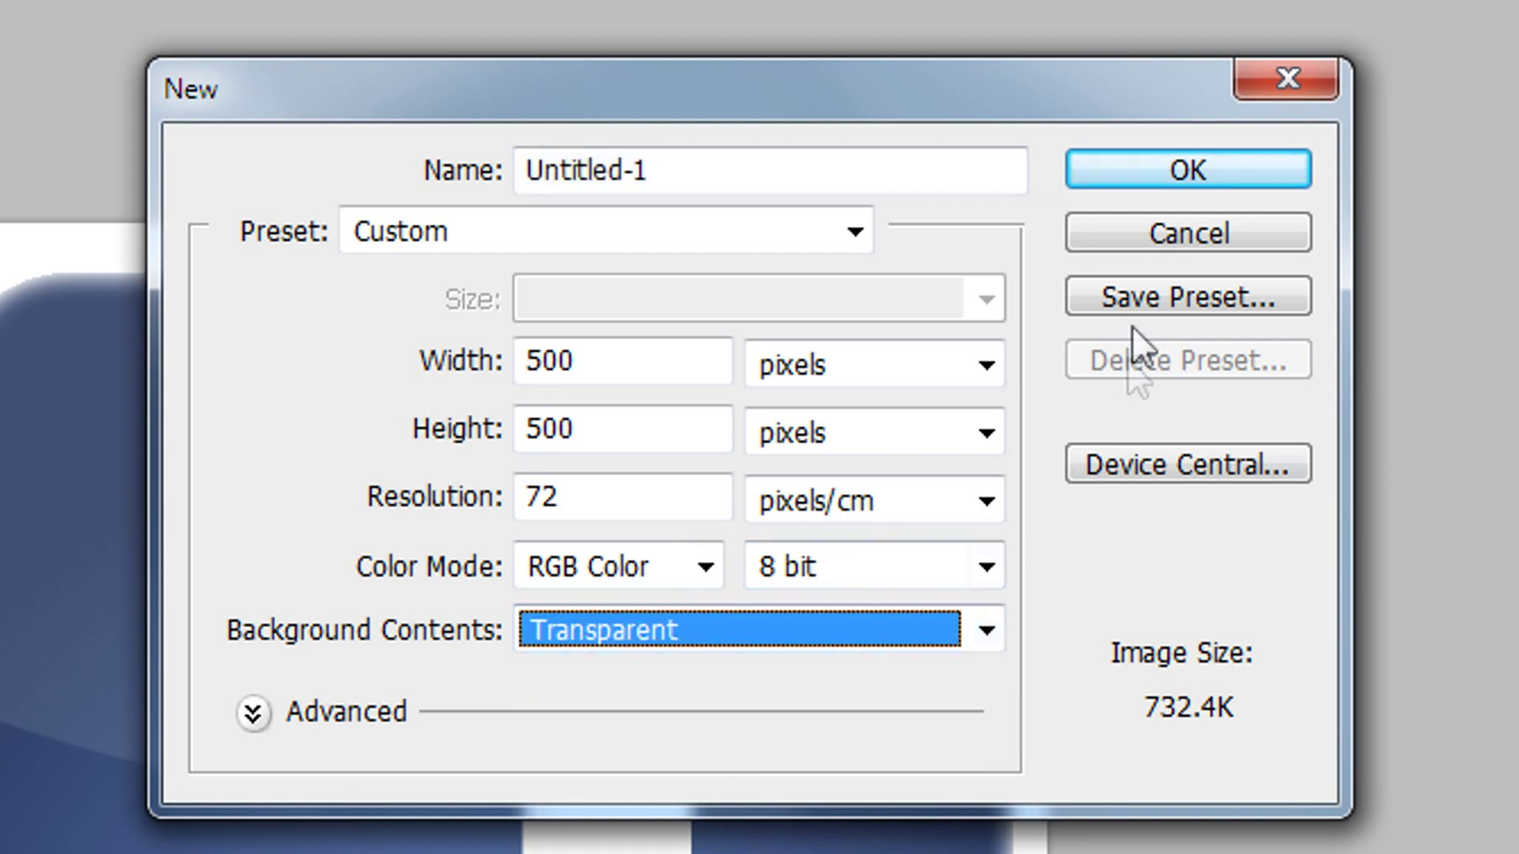
{"action": "left_click", "coordinate": [1169, 184]}
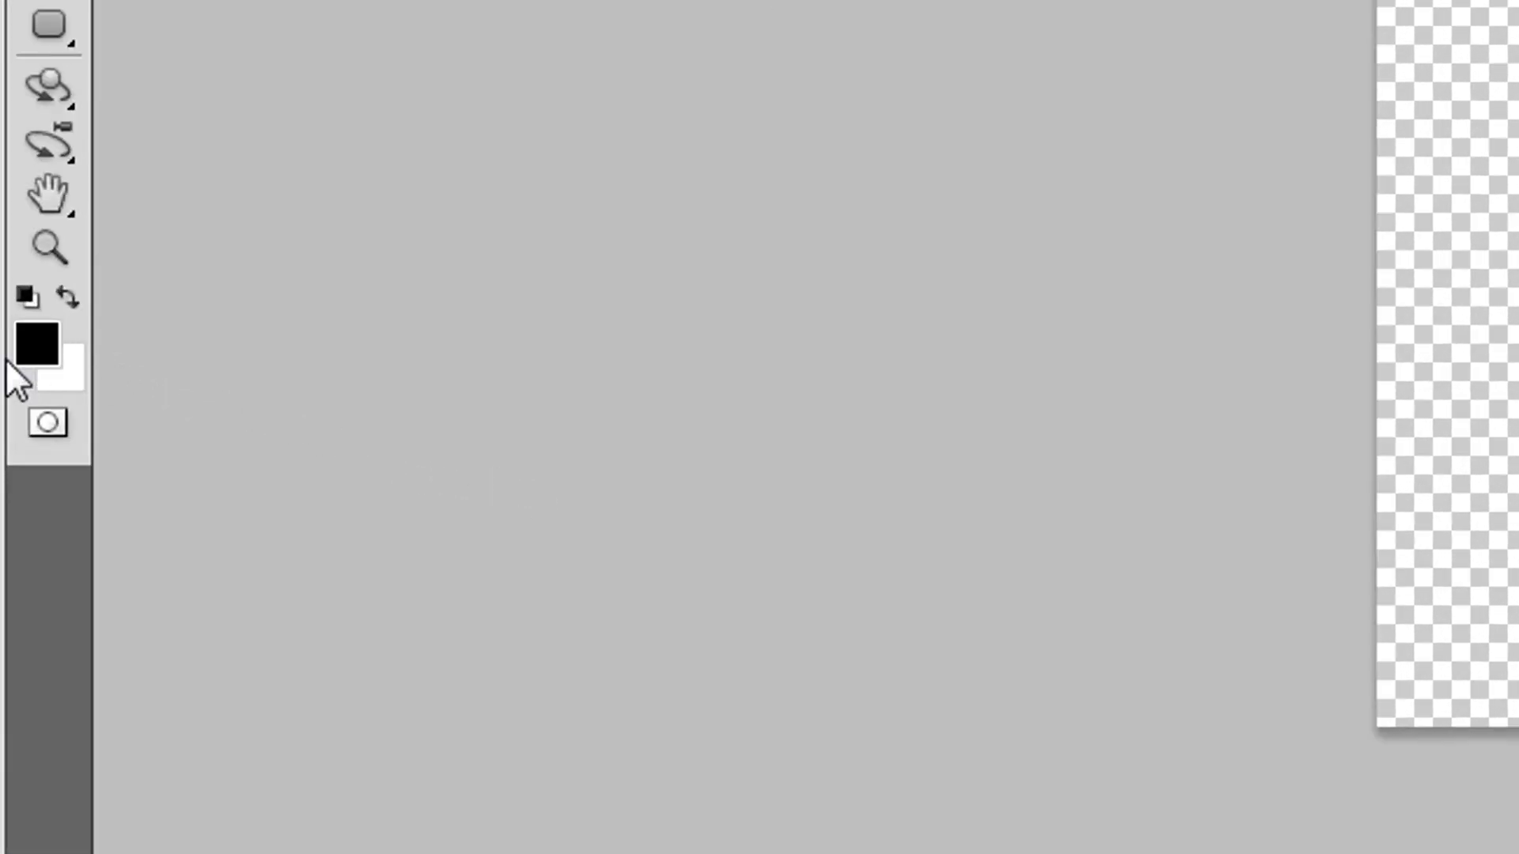
Set the foreground color to white (ffffff) and fill Layer 1 with it.
{"action": "left_click", "coordinate": [40, 345]}
{"action": "left_click_drag", "start_coordinate": [168, 431], "coordinate": [24, 51]}
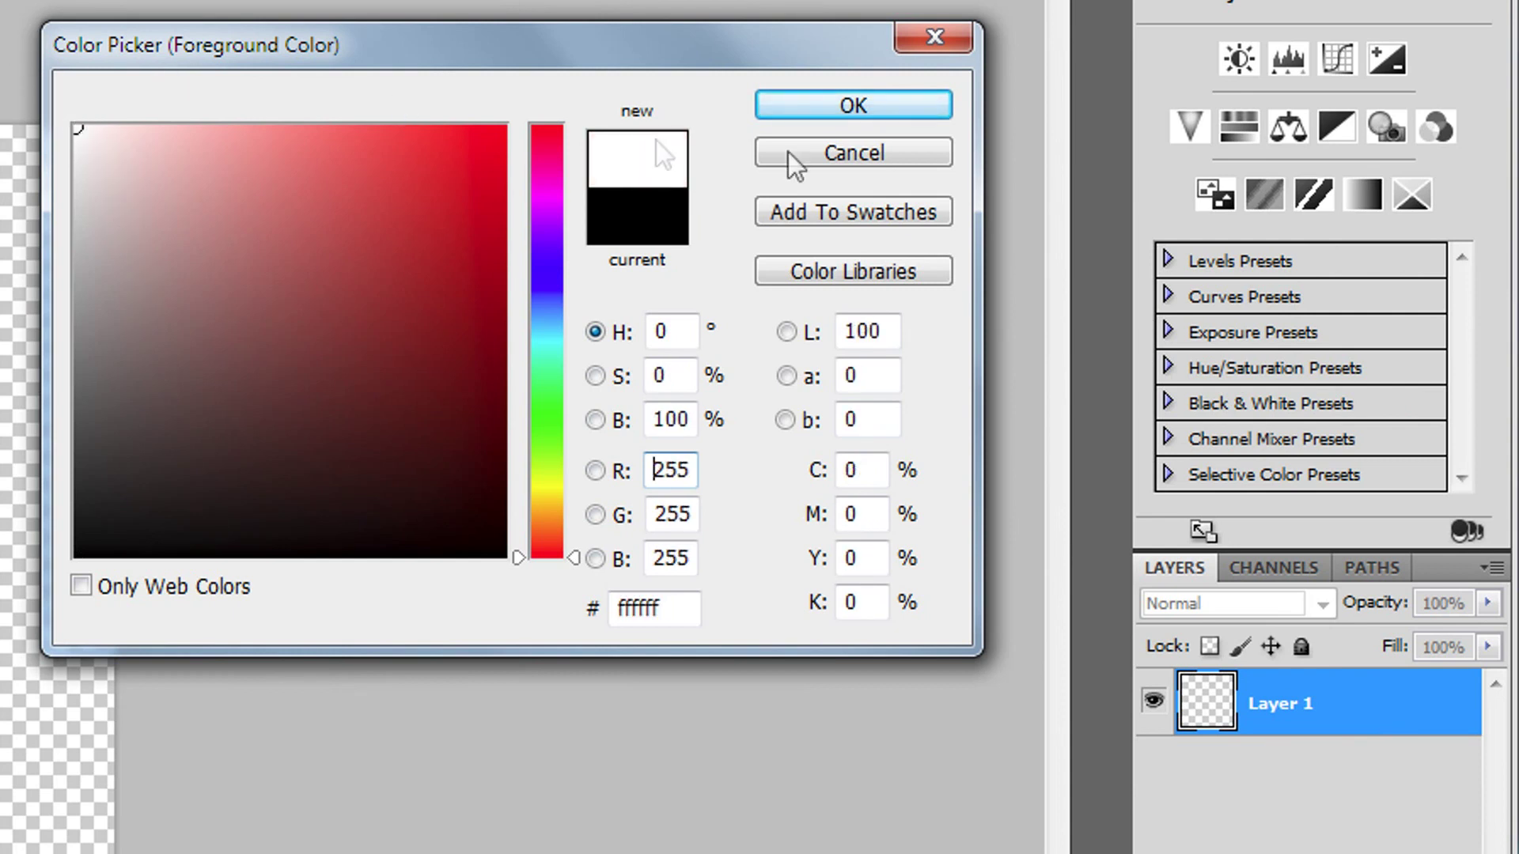
{"action": "left_click", "coordinate": [888, 111]}
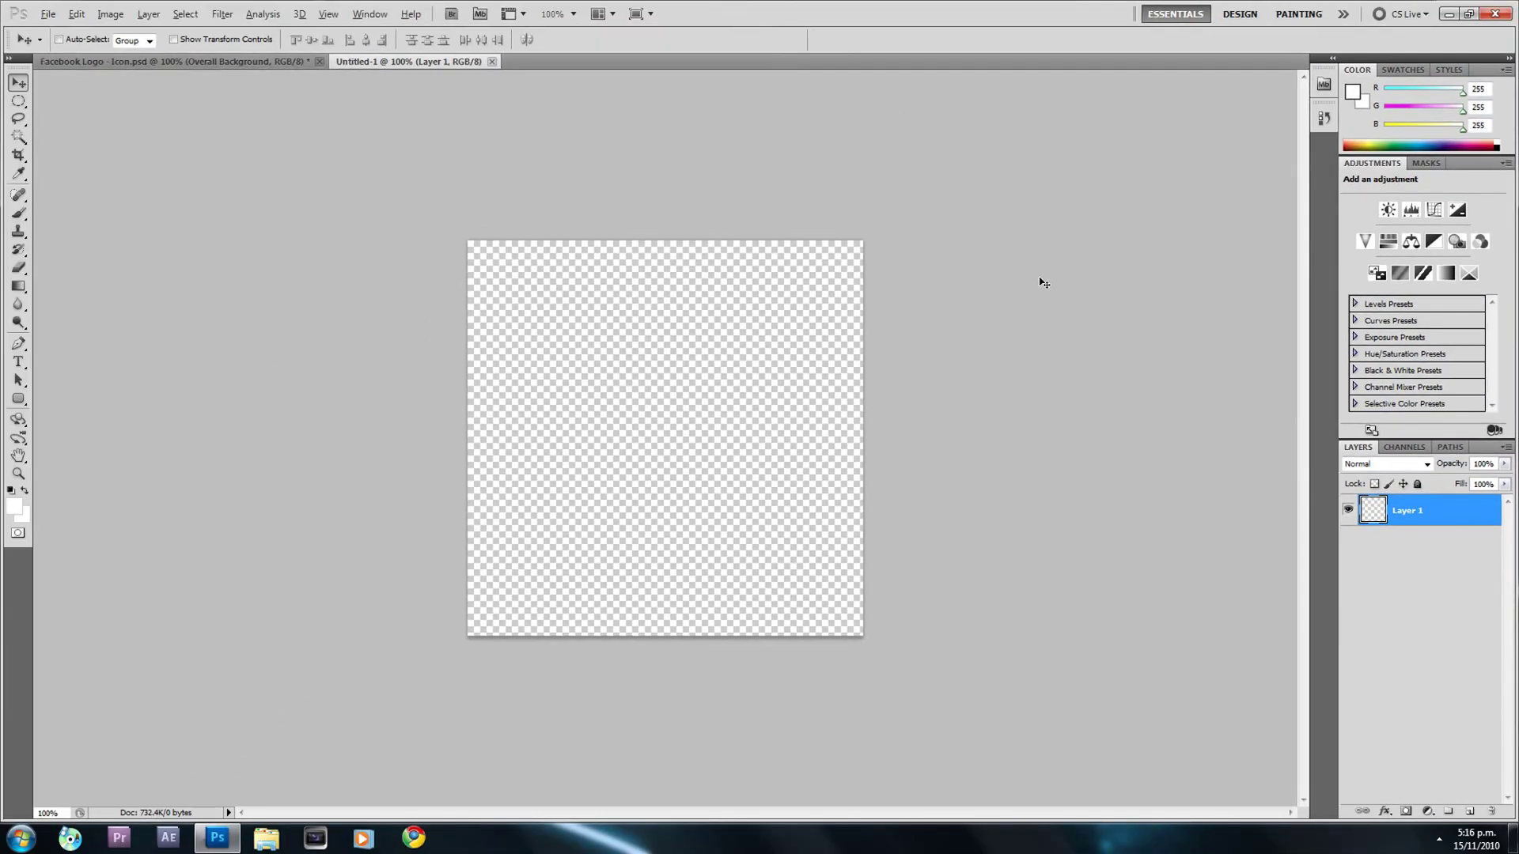
{"action": "key", "text": "alt+BackSpace"}
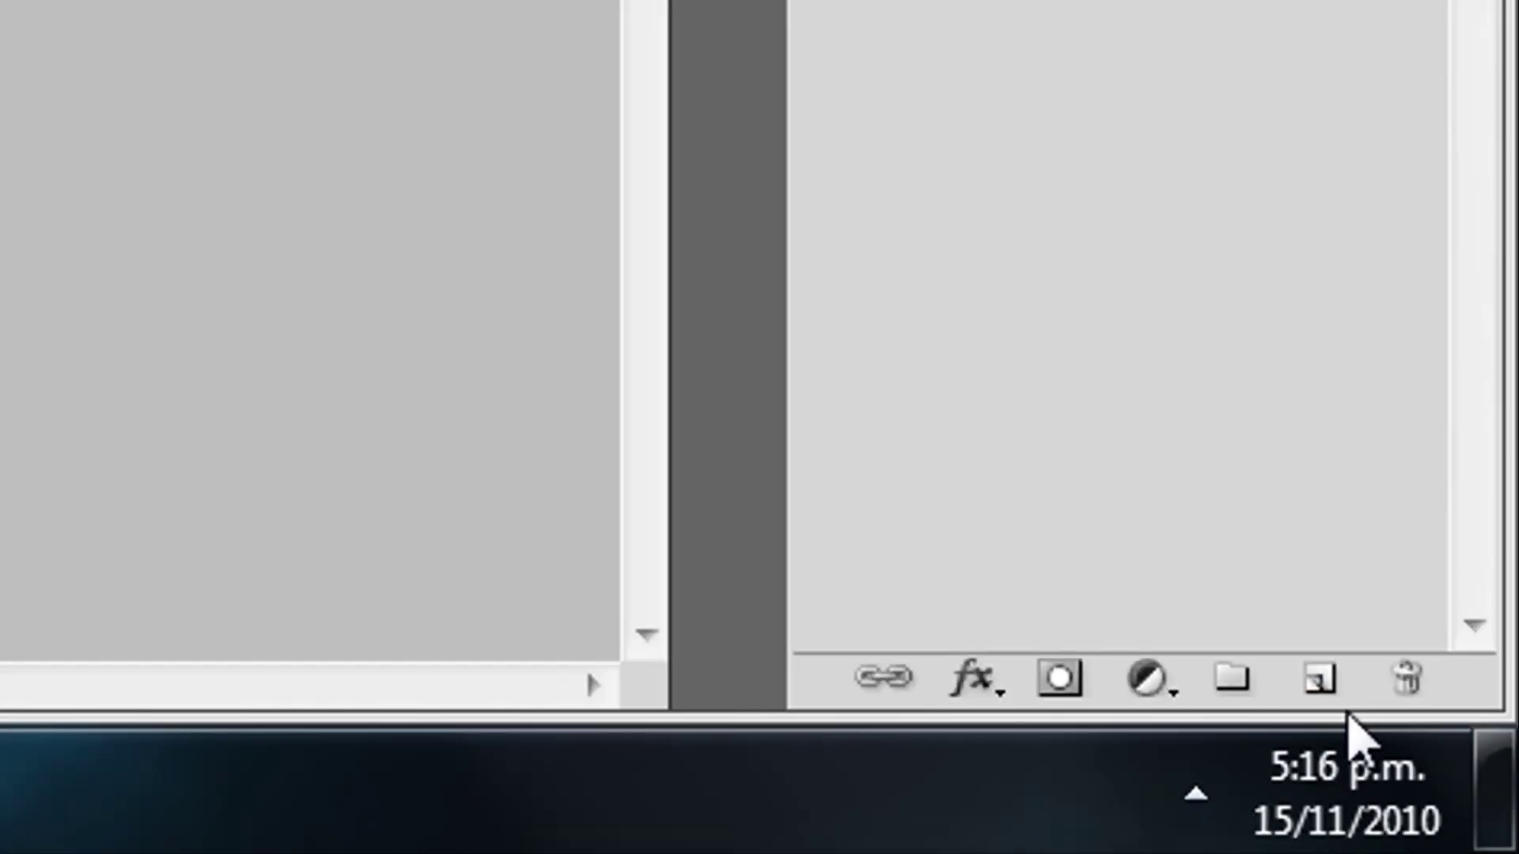
Add a new layer and draw a rounded rectangle with a 60 px corner radius, nearly filling the canvas.
{"action": "left_click", "coordinate": [1330, 699]}
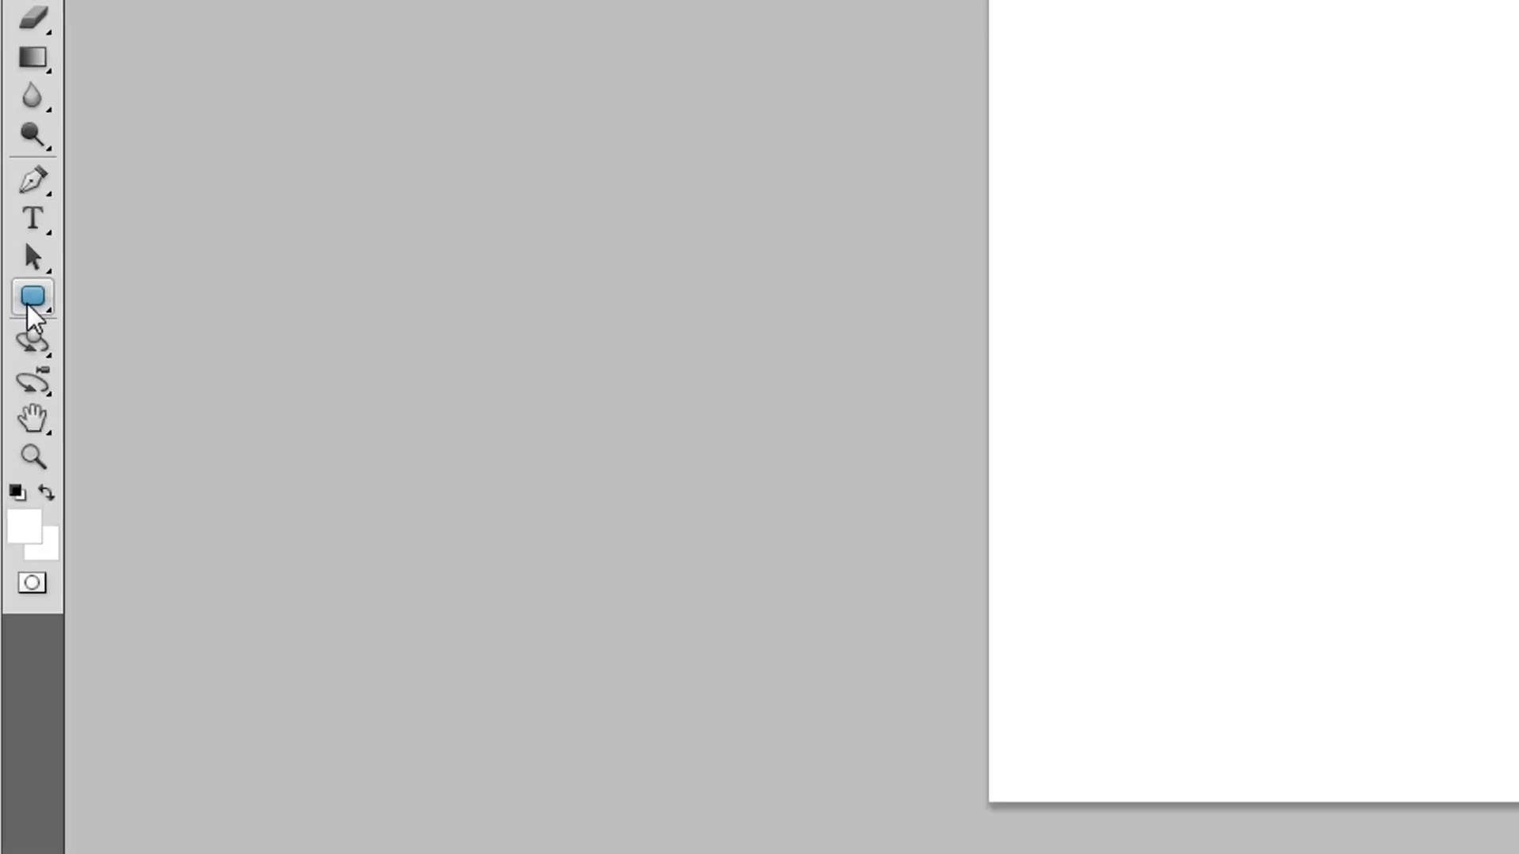
{"action": "left_click", "coordinate": [18, 398]}
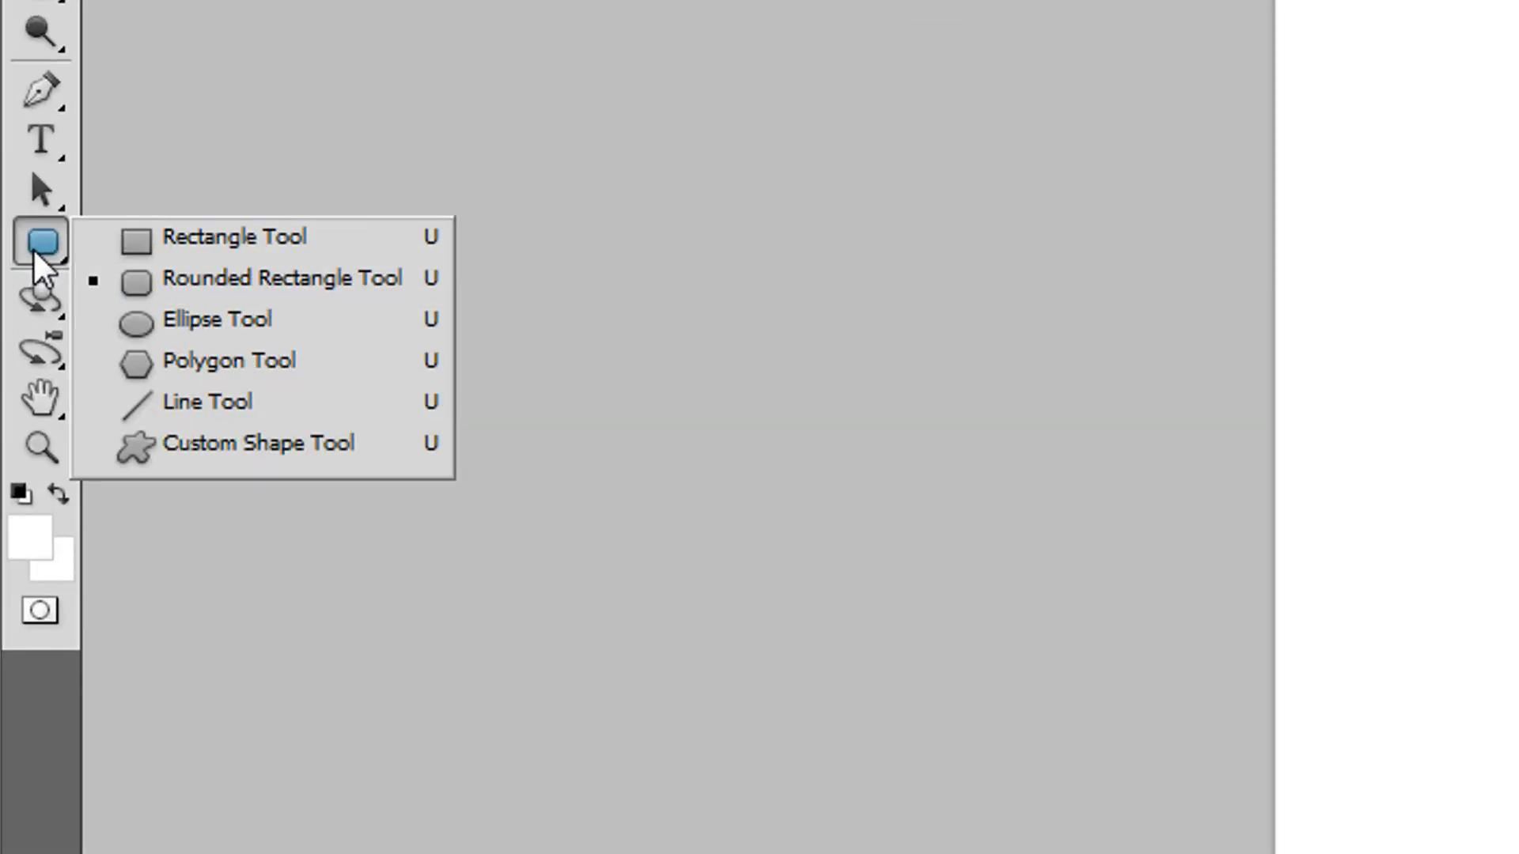
{"action": "left_click", "coordinate": [400, 280]}
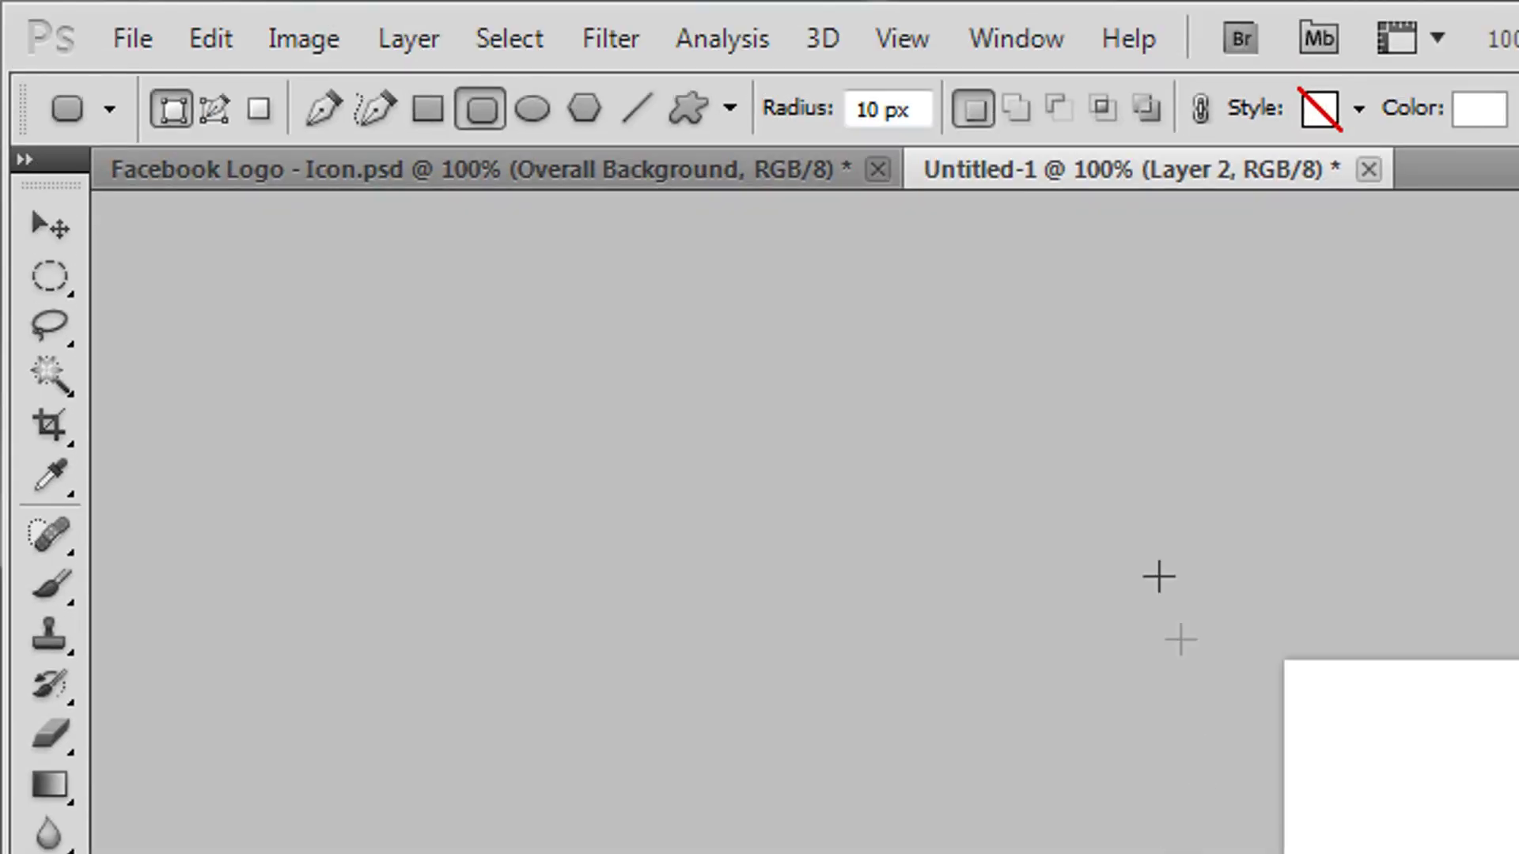
{"action": "left_click", "coordinate": [920, 116]}
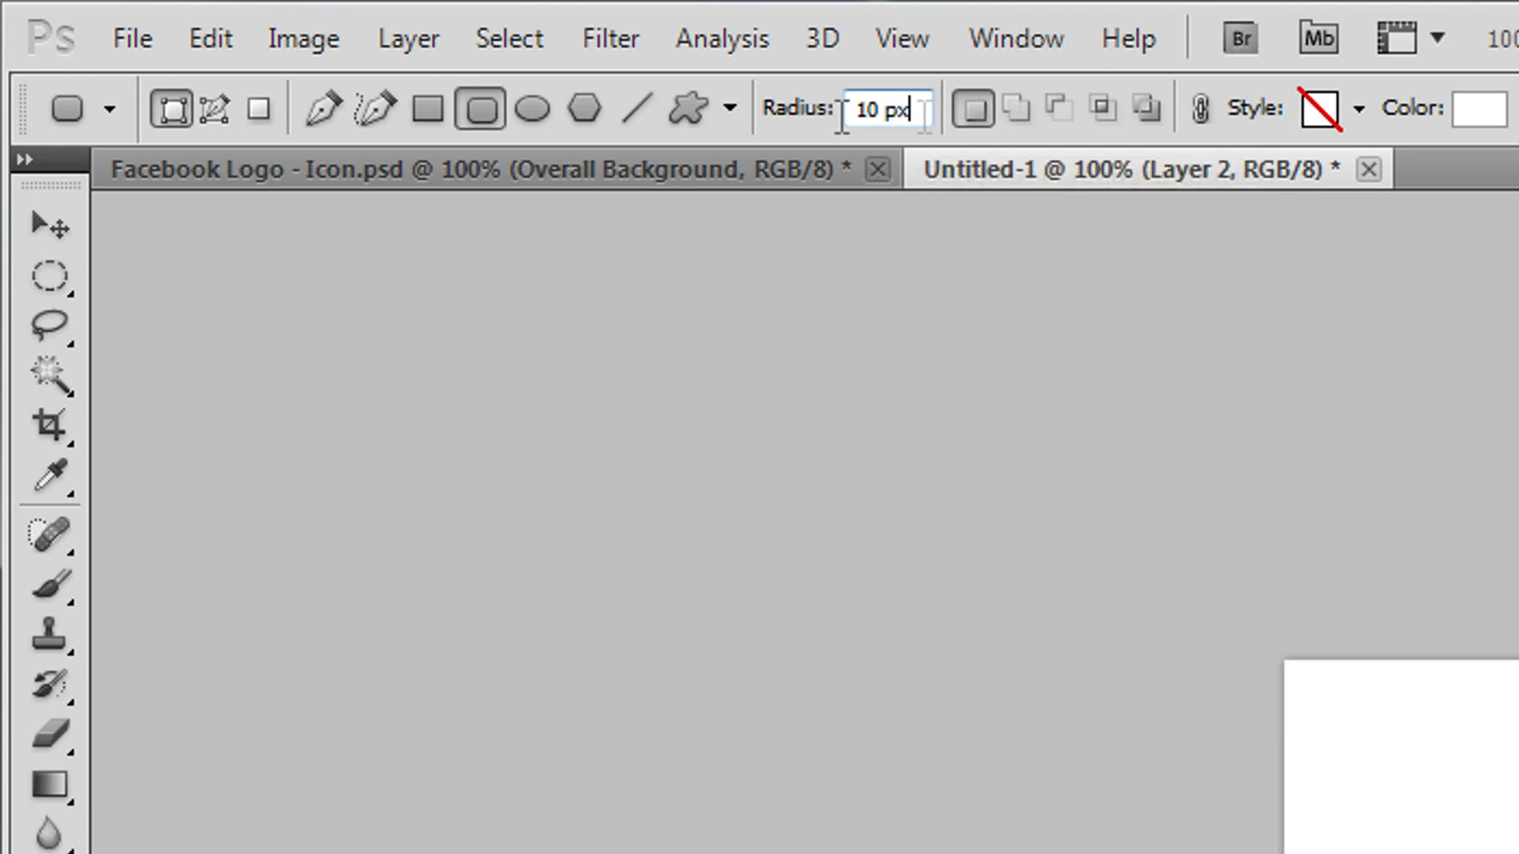
{"action": "type", "text": "6"}
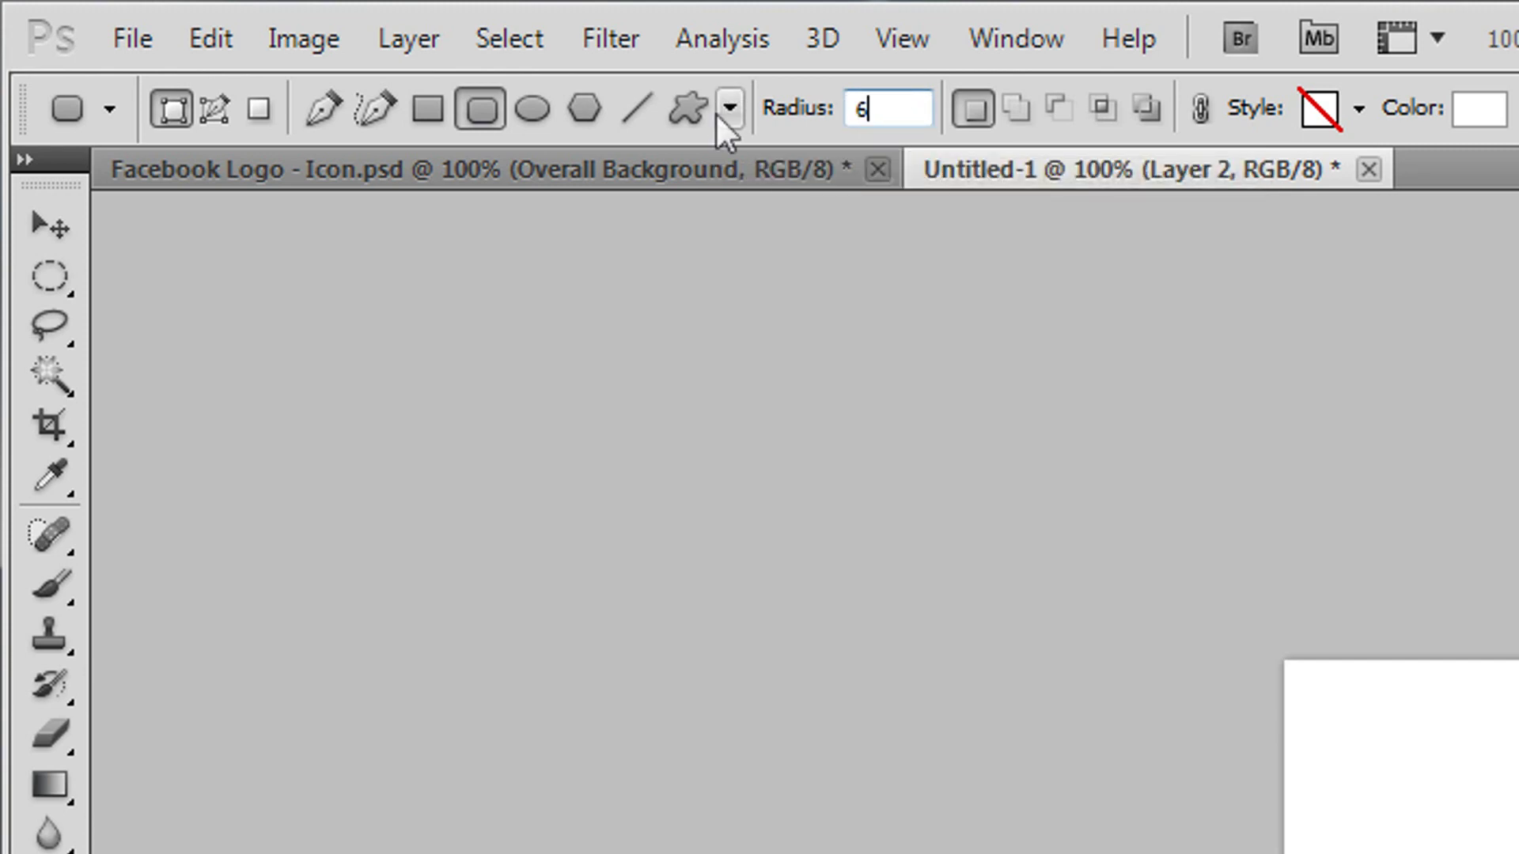
{"action": "type", "text": "0 px"}
{"action": "key", "text": "Return"}
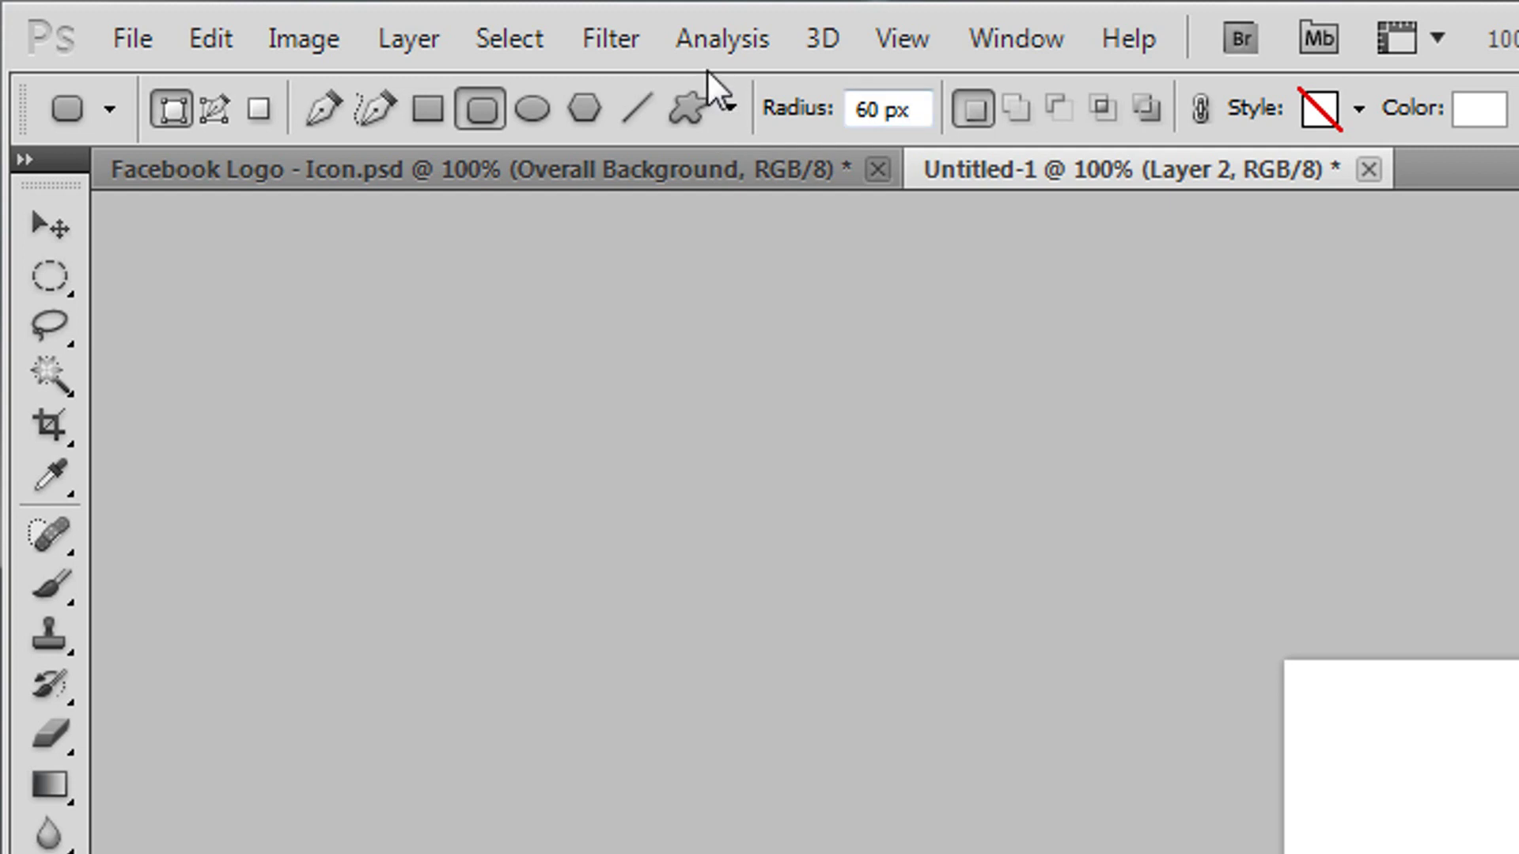
{"action": "key", "text": "f"}
{"action": "key", "text": "f"}
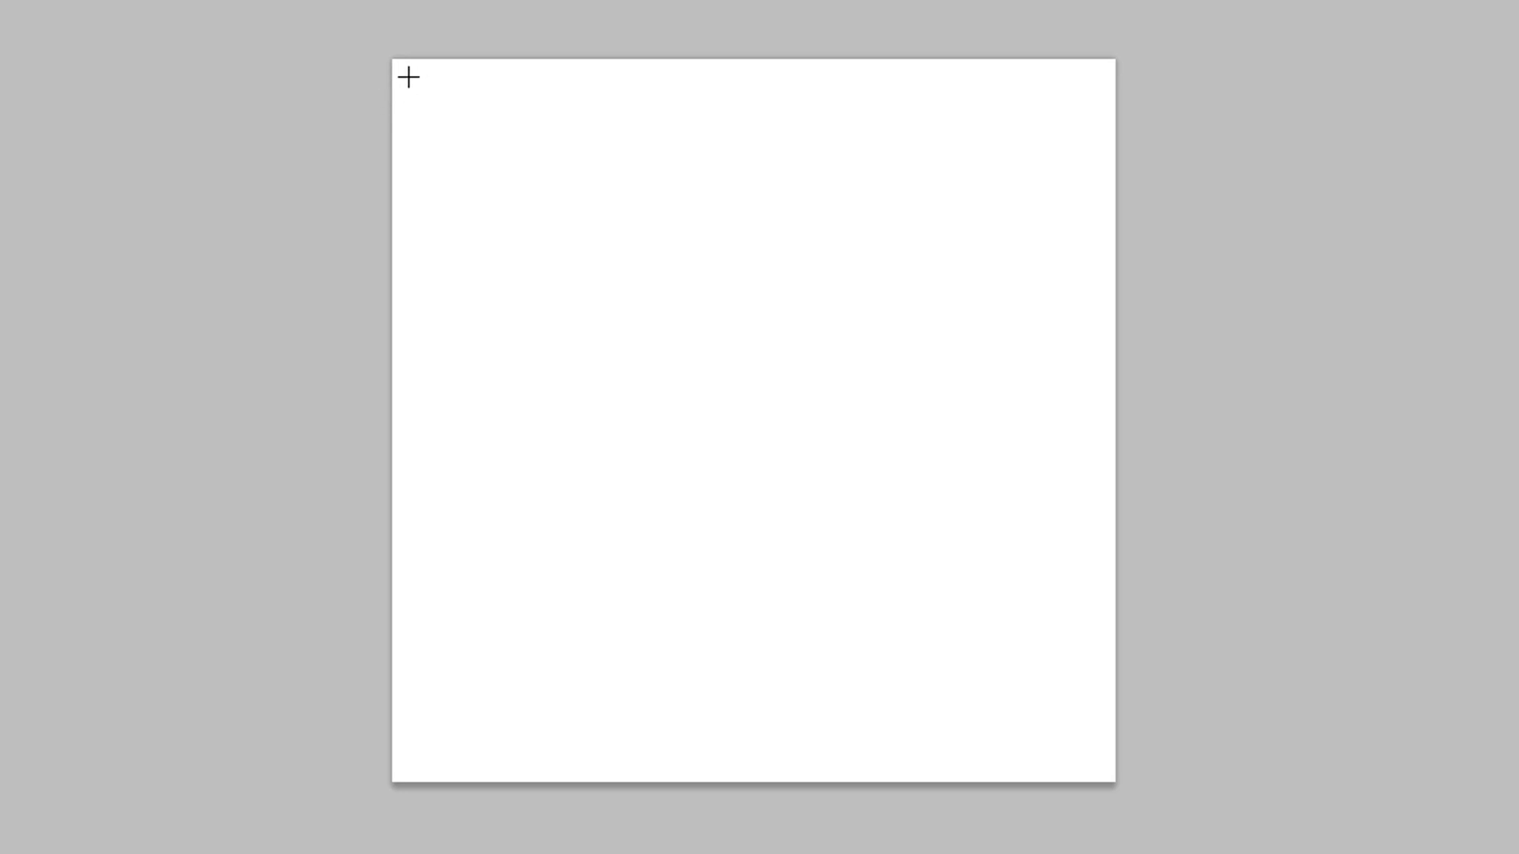
{"action": "left_click_drag", "start_coordinate": [441, 132], "coordinate": [1096, 786]}
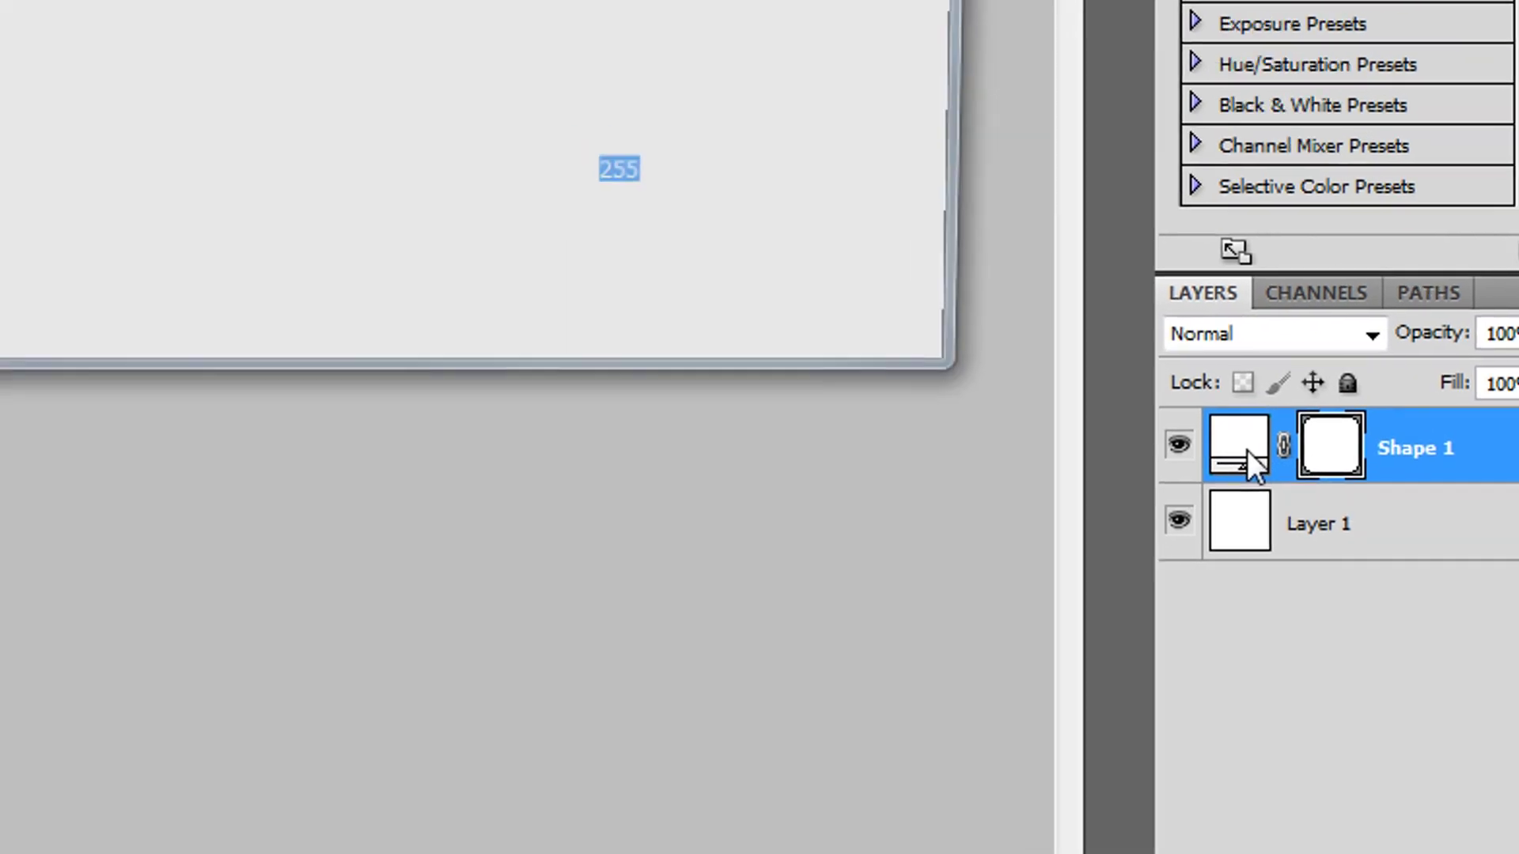
Change the rounded rectangle's color to black (000000) and rasterize its shape layer.
{"action": "double_click", "coordinate": [1166, 386]}
{"action": "type", "text": "0"}
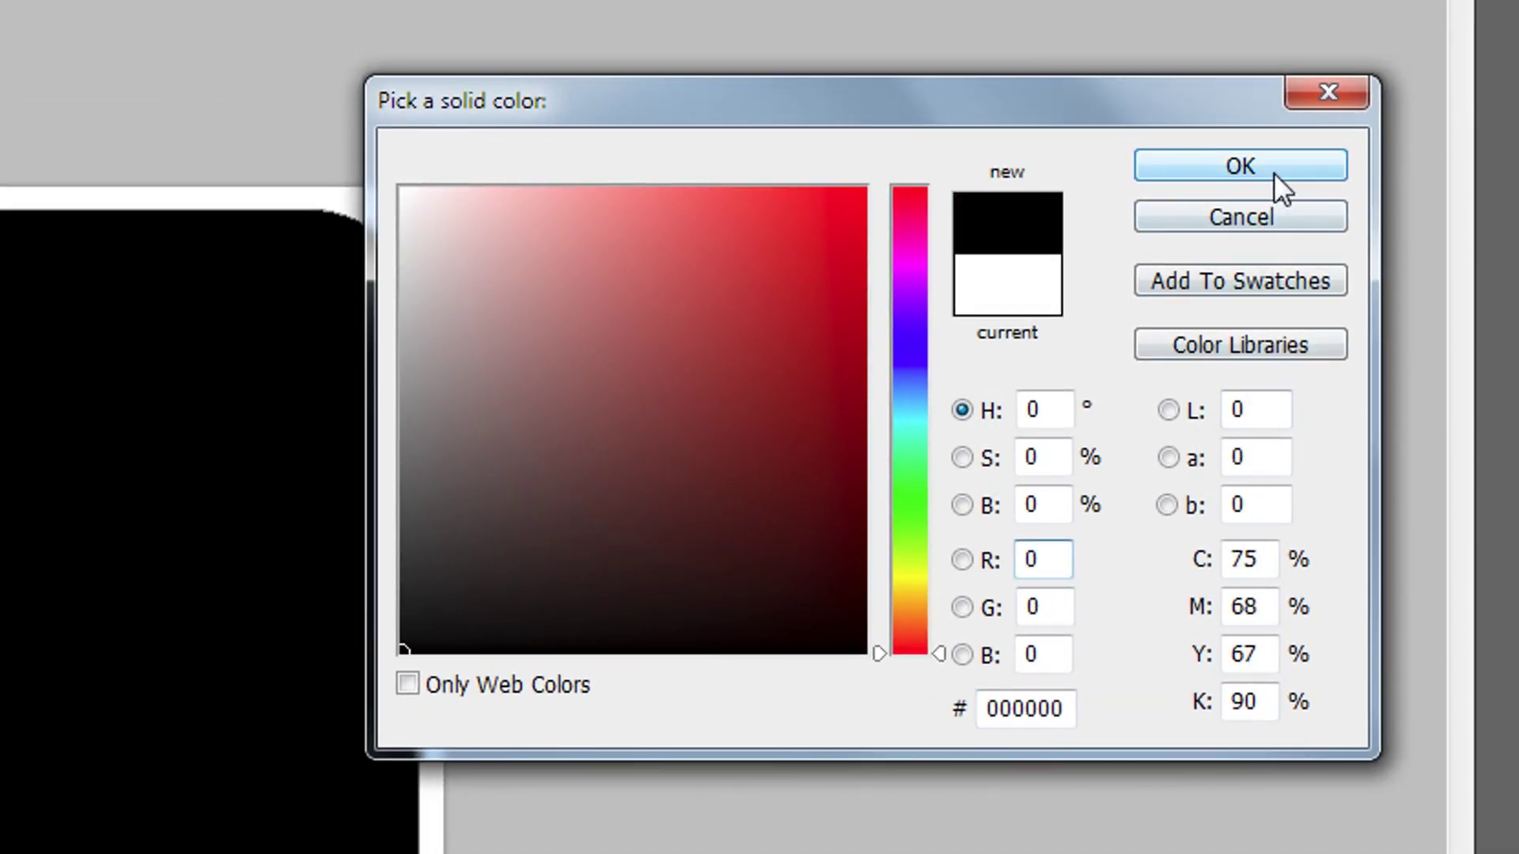
{"action": "left_click", "coordinate": [1273, 172]}
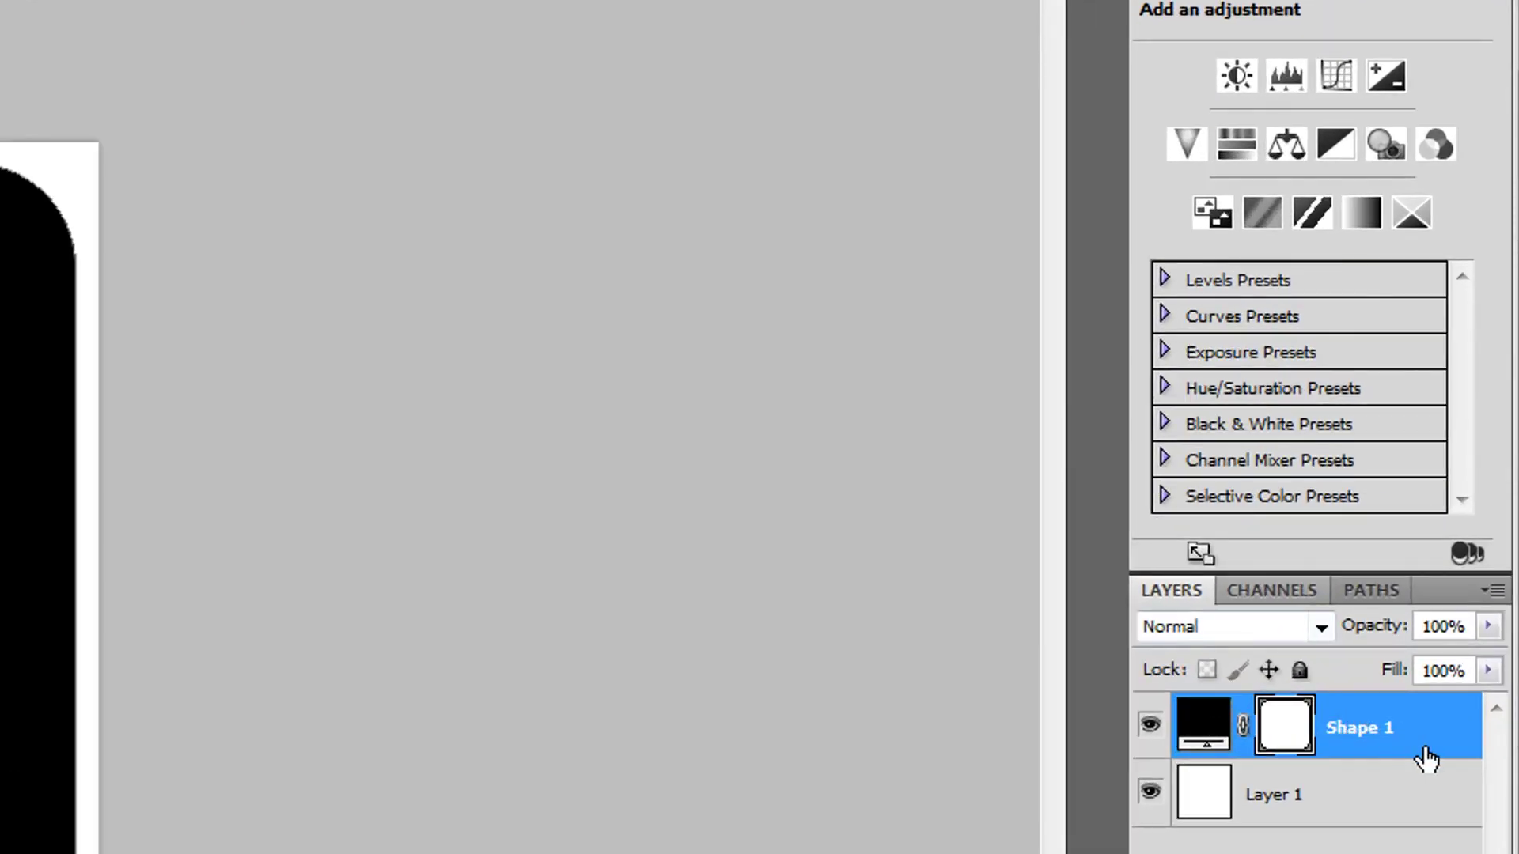
{"action": "right_click", "coordinate": [1473, 514]}
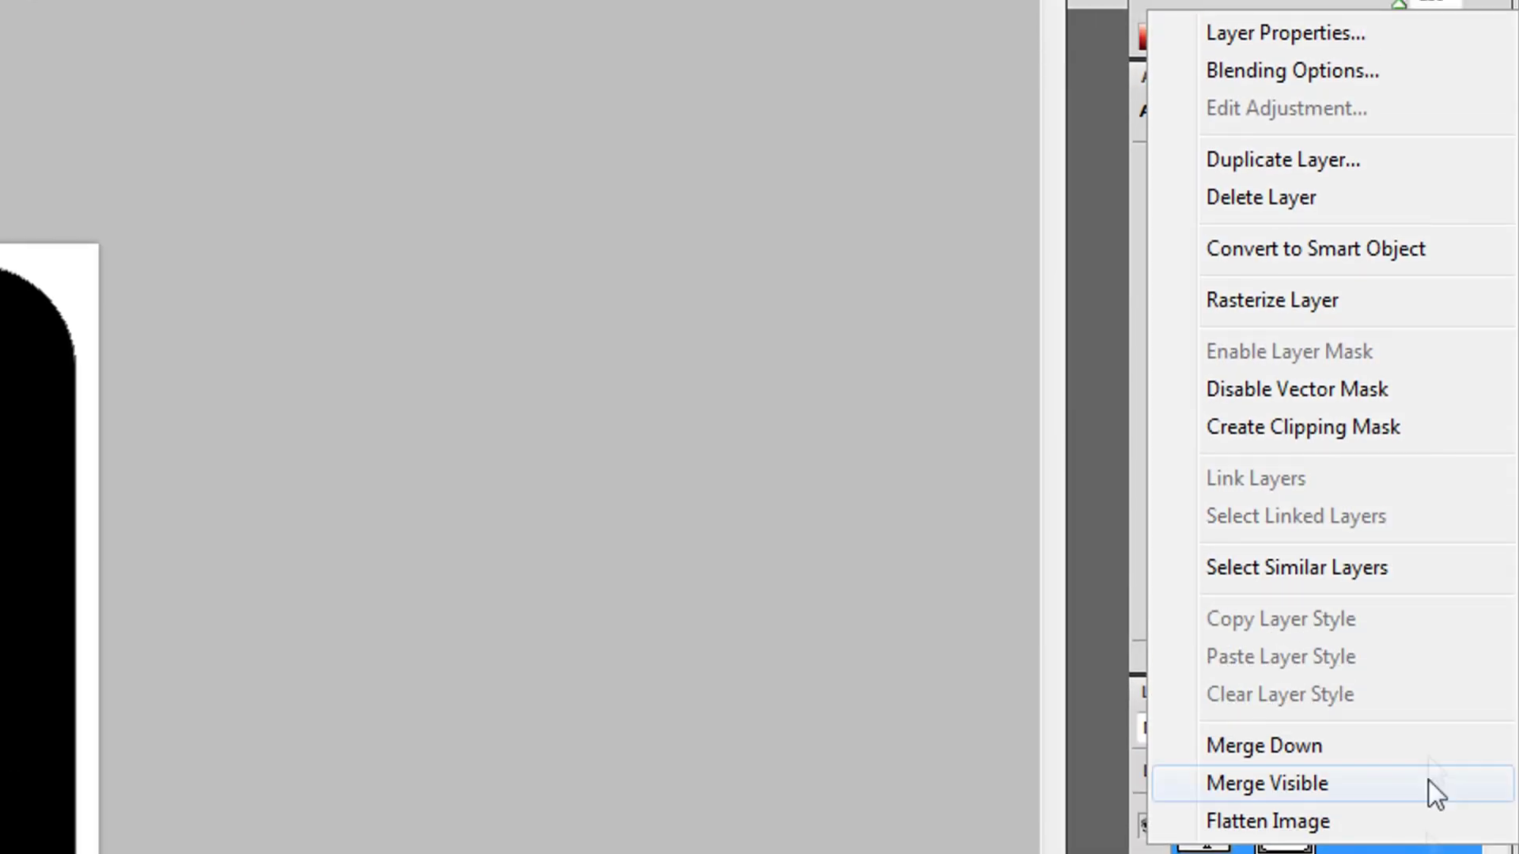
{"action": "left_click", "coordinate": [1398, 304]}
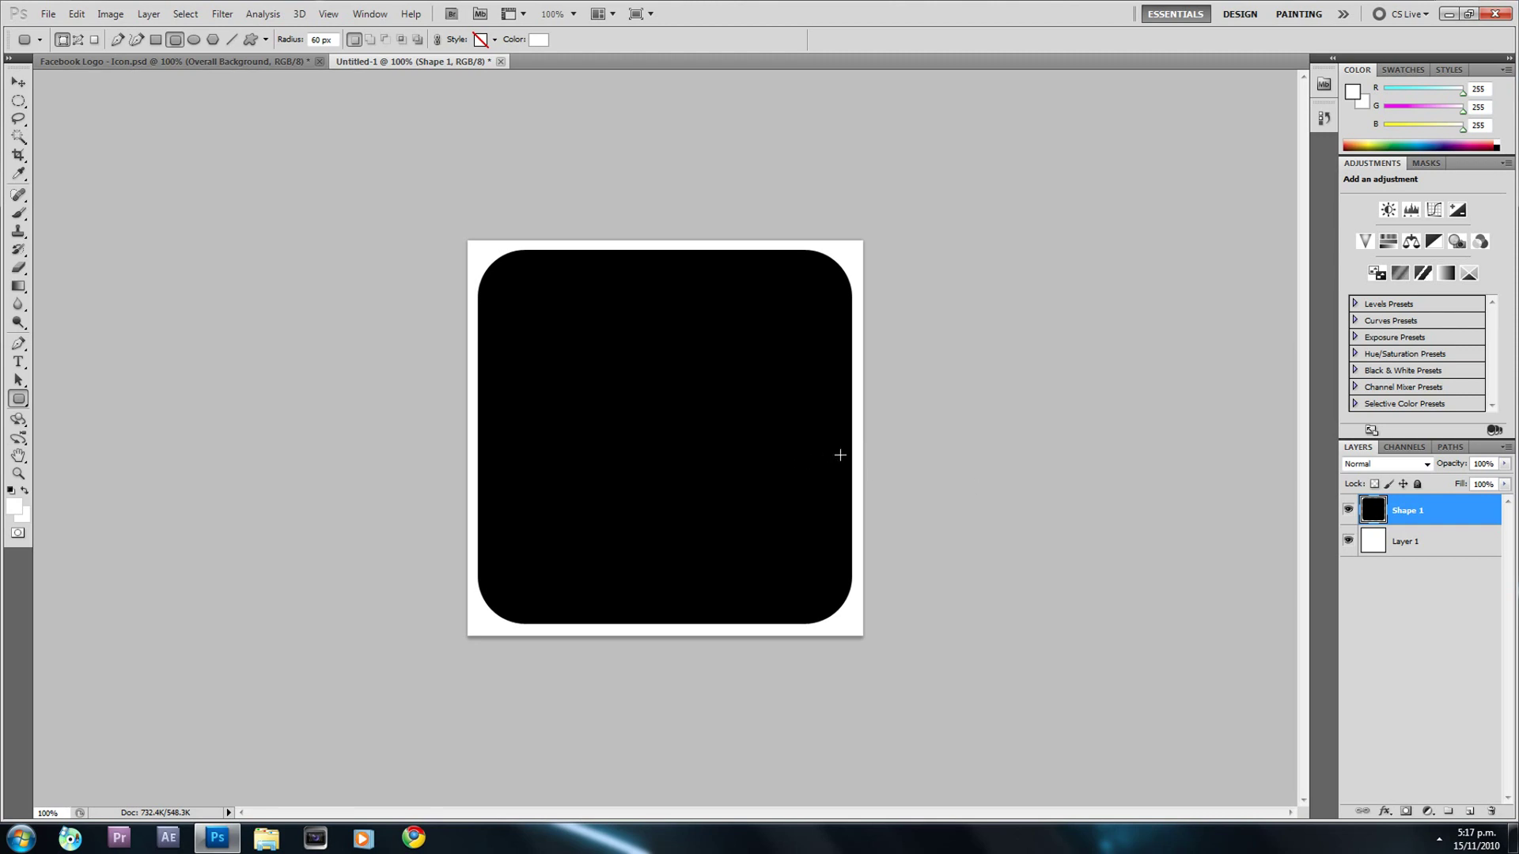
Select the black rounded rectangle with the Magic Wand tool.
{"action": "left_click", "coordinate": [20, 139]}
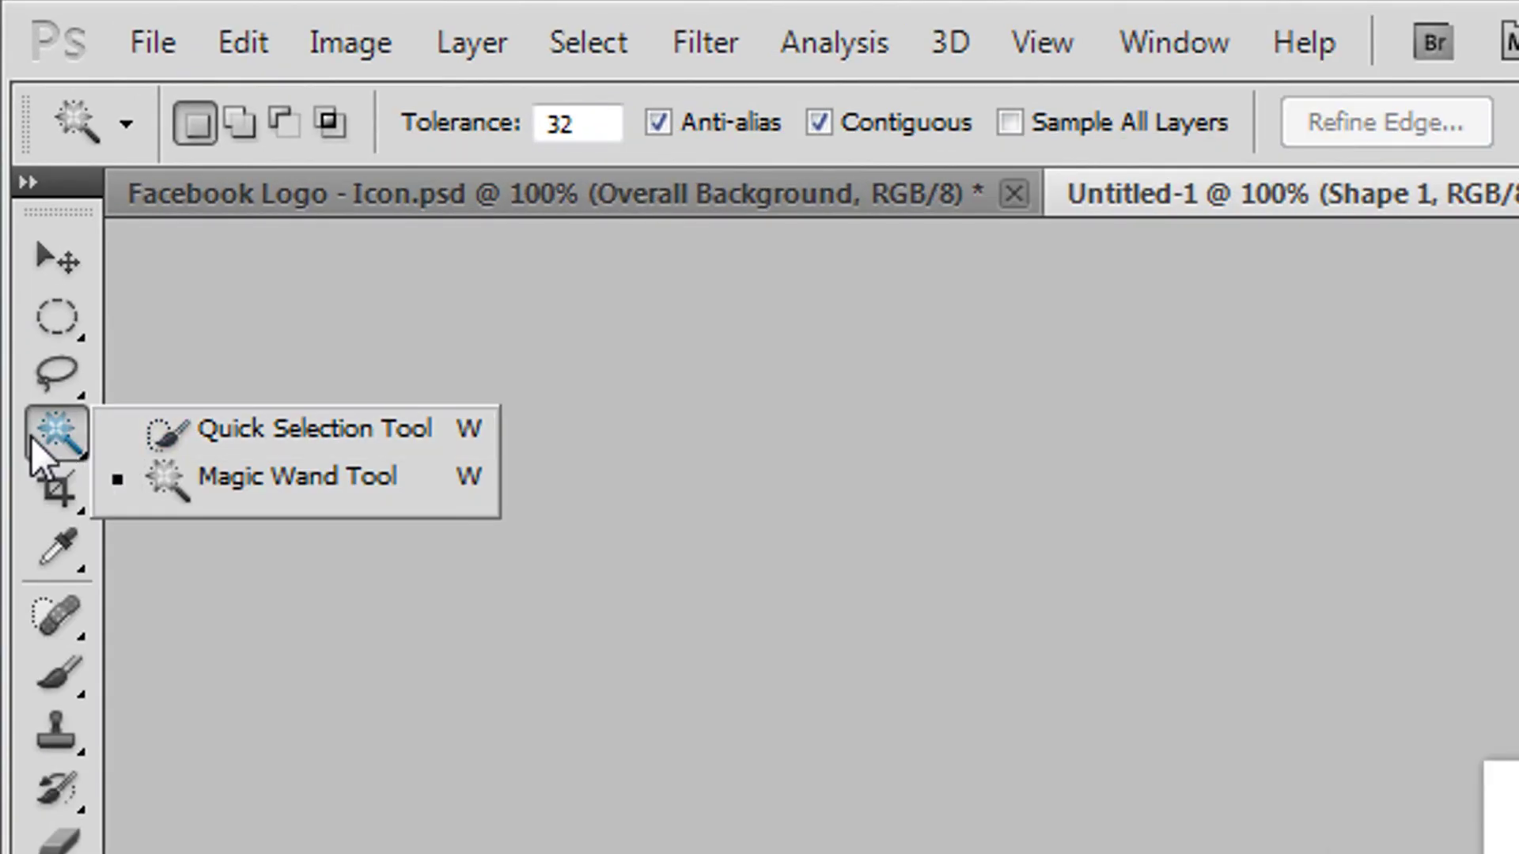
{"action": "left_click", "coordinate": [382, 486]}
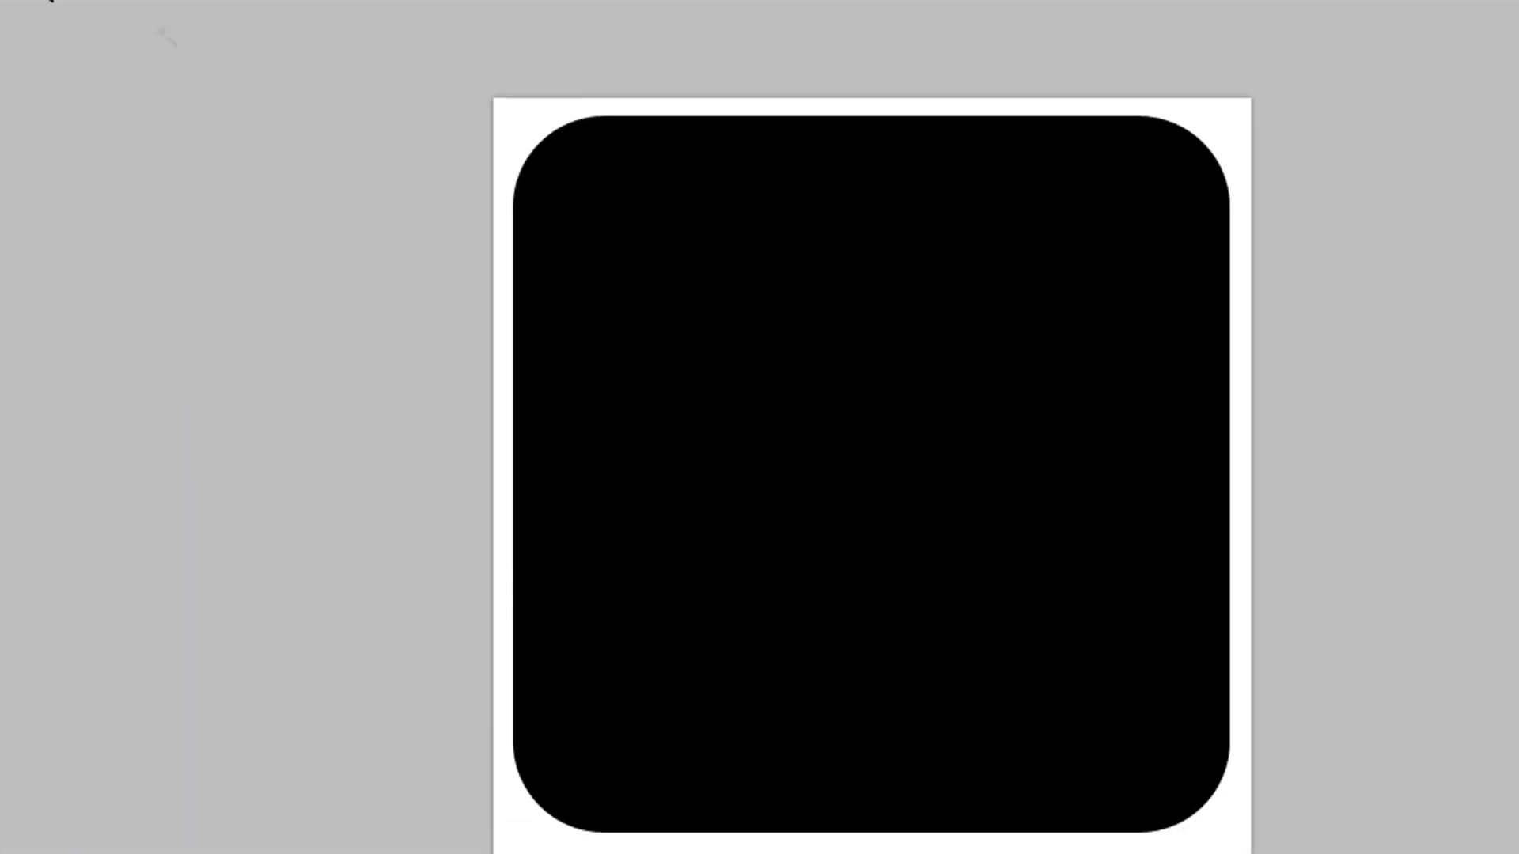
{"action": "left_click", "coordinate": [774, 419]}
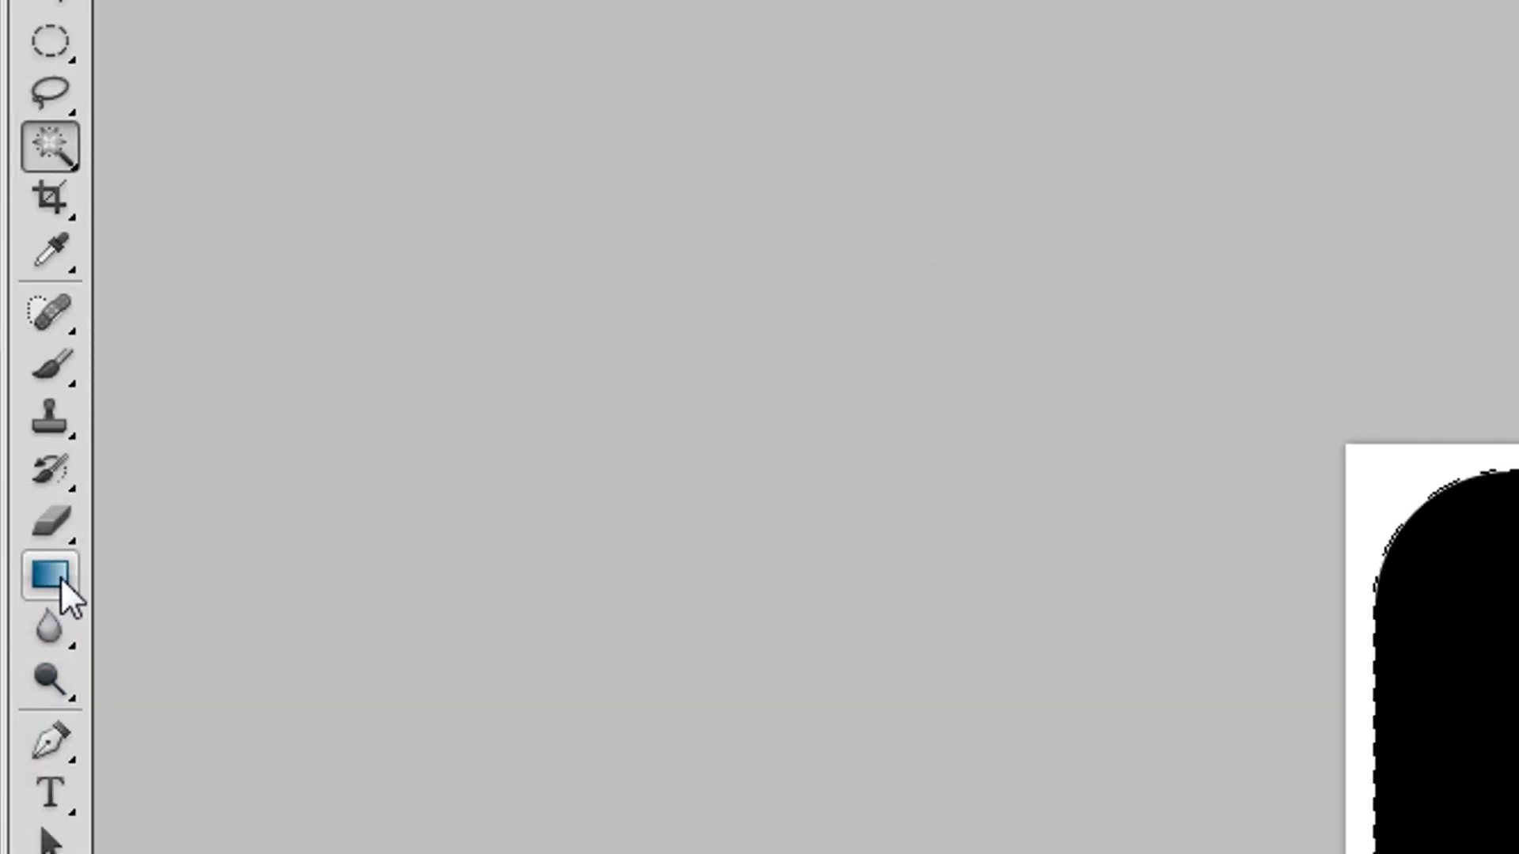
Activate the Gradient tool and browse the available gradient presets.
{"action": "left_click", "coordinate": [60, 576]}
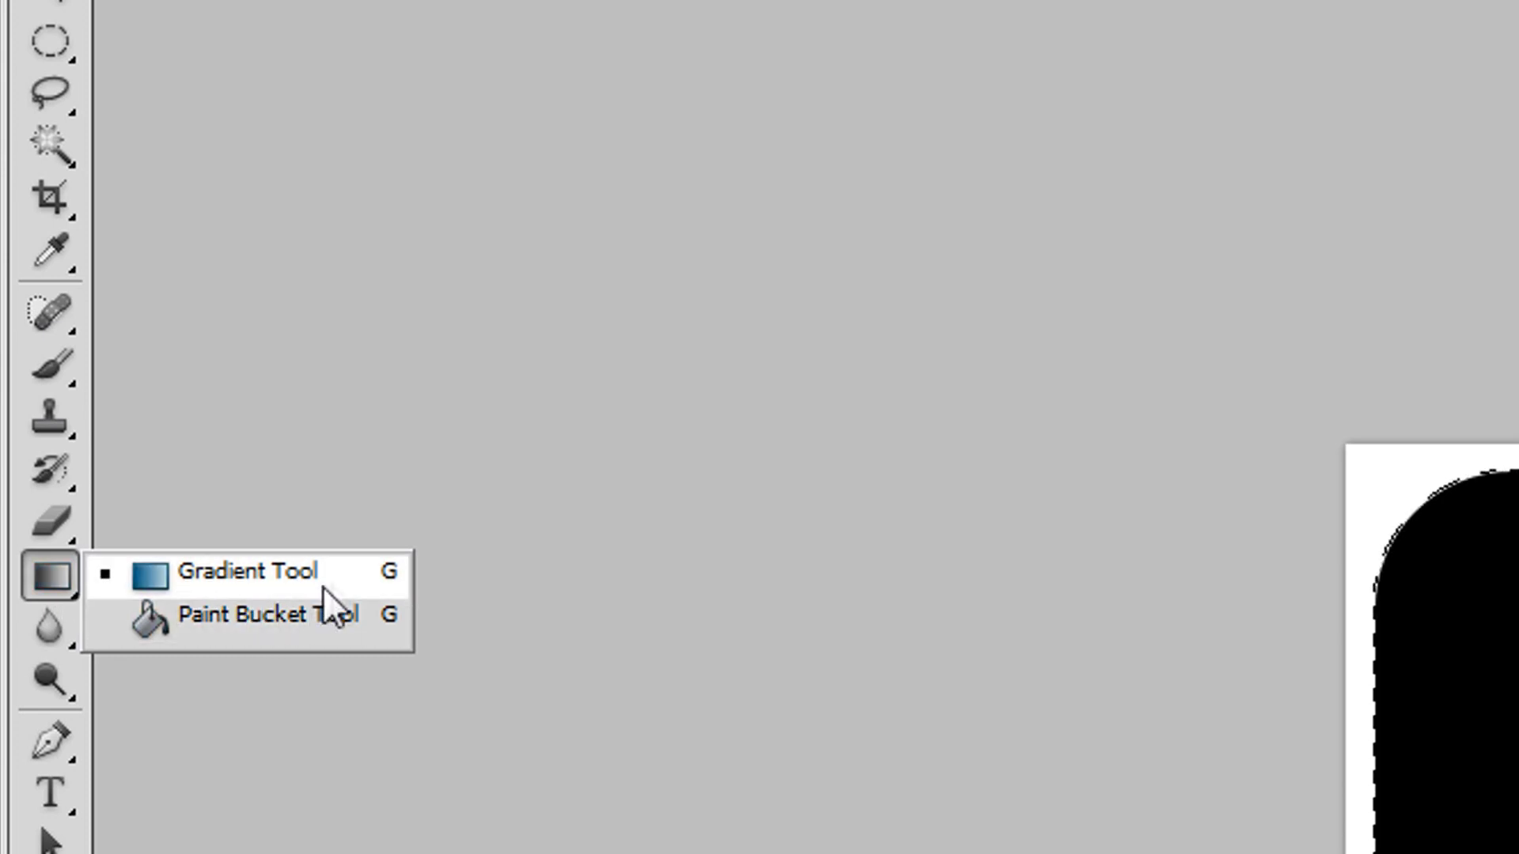
{"action": "left_click", "coordinate": [338, 581]}
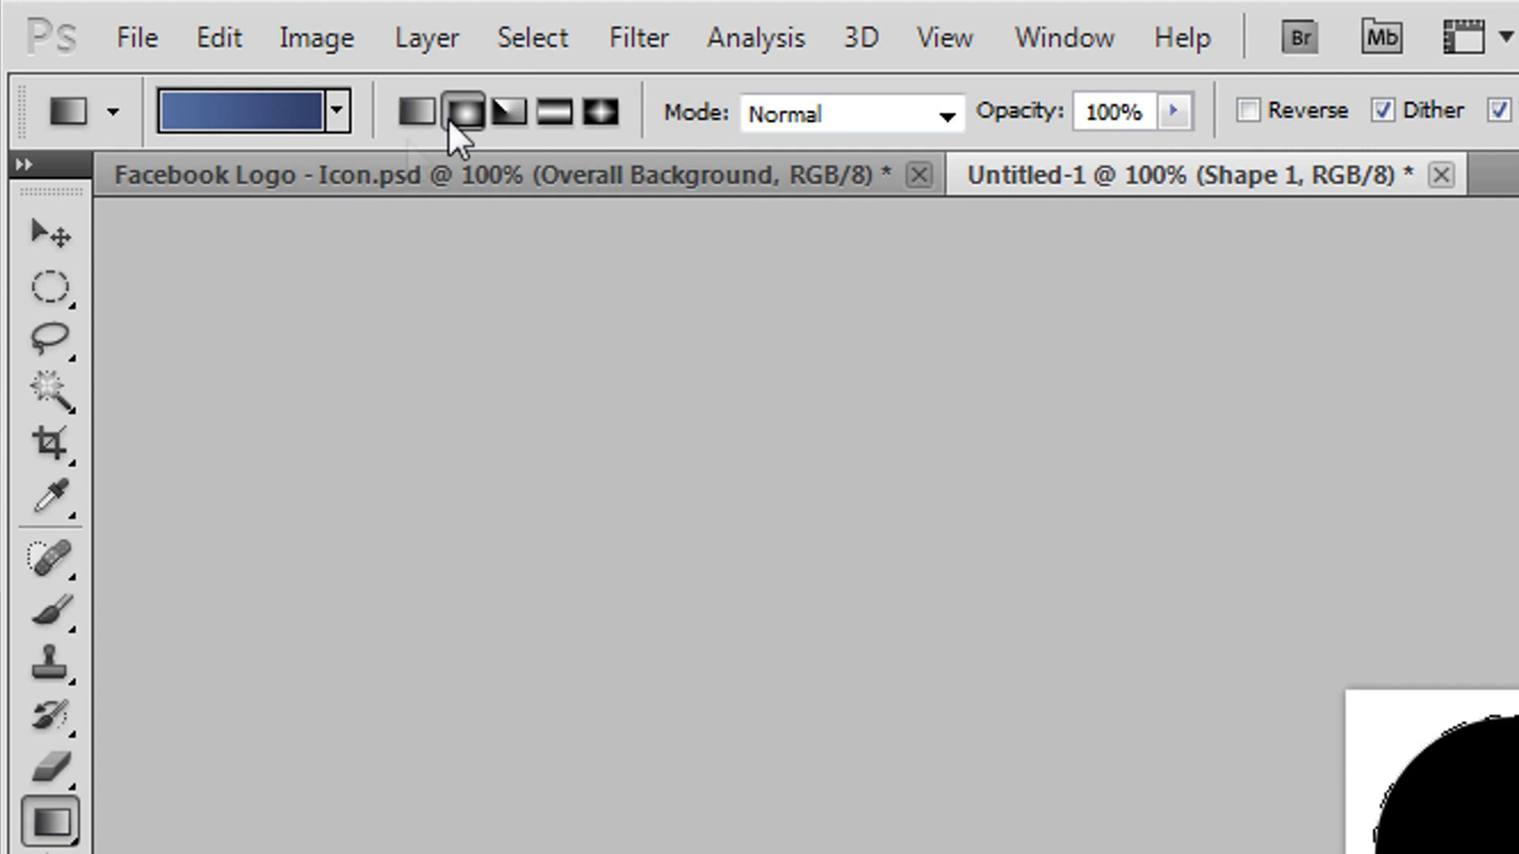
{"action": "left_click", "coordinate": [336, 111]}
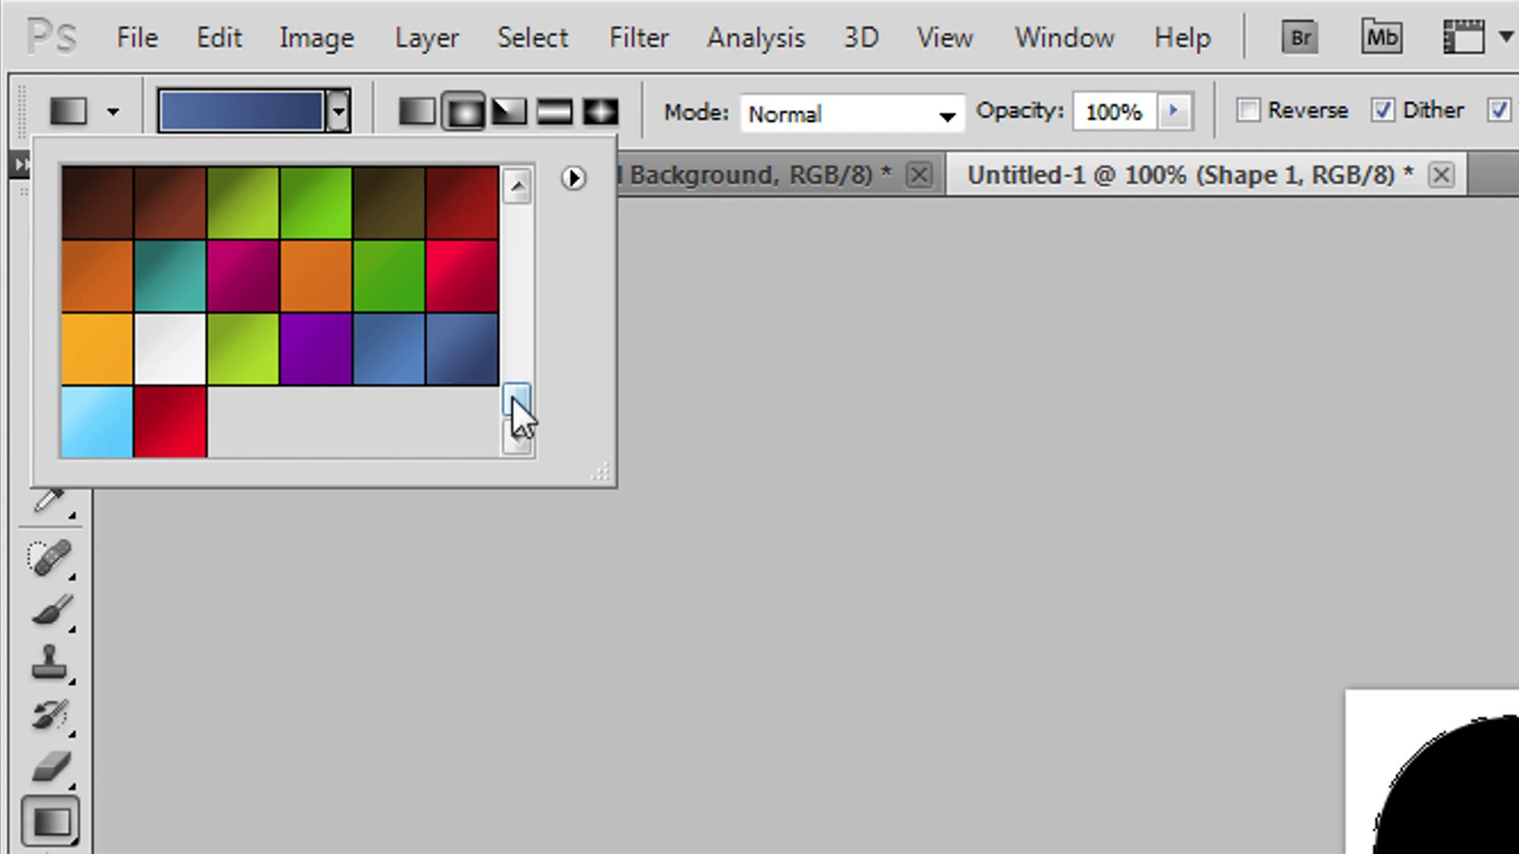
{"action": "scroll", "coordinate": [512, 396], "scroll_direction": "up", "scroll_amount": 2}
{"action": "scroll", "coordinate": [522, 392], "scroll_direction": "up", "scroll_amount": 10}
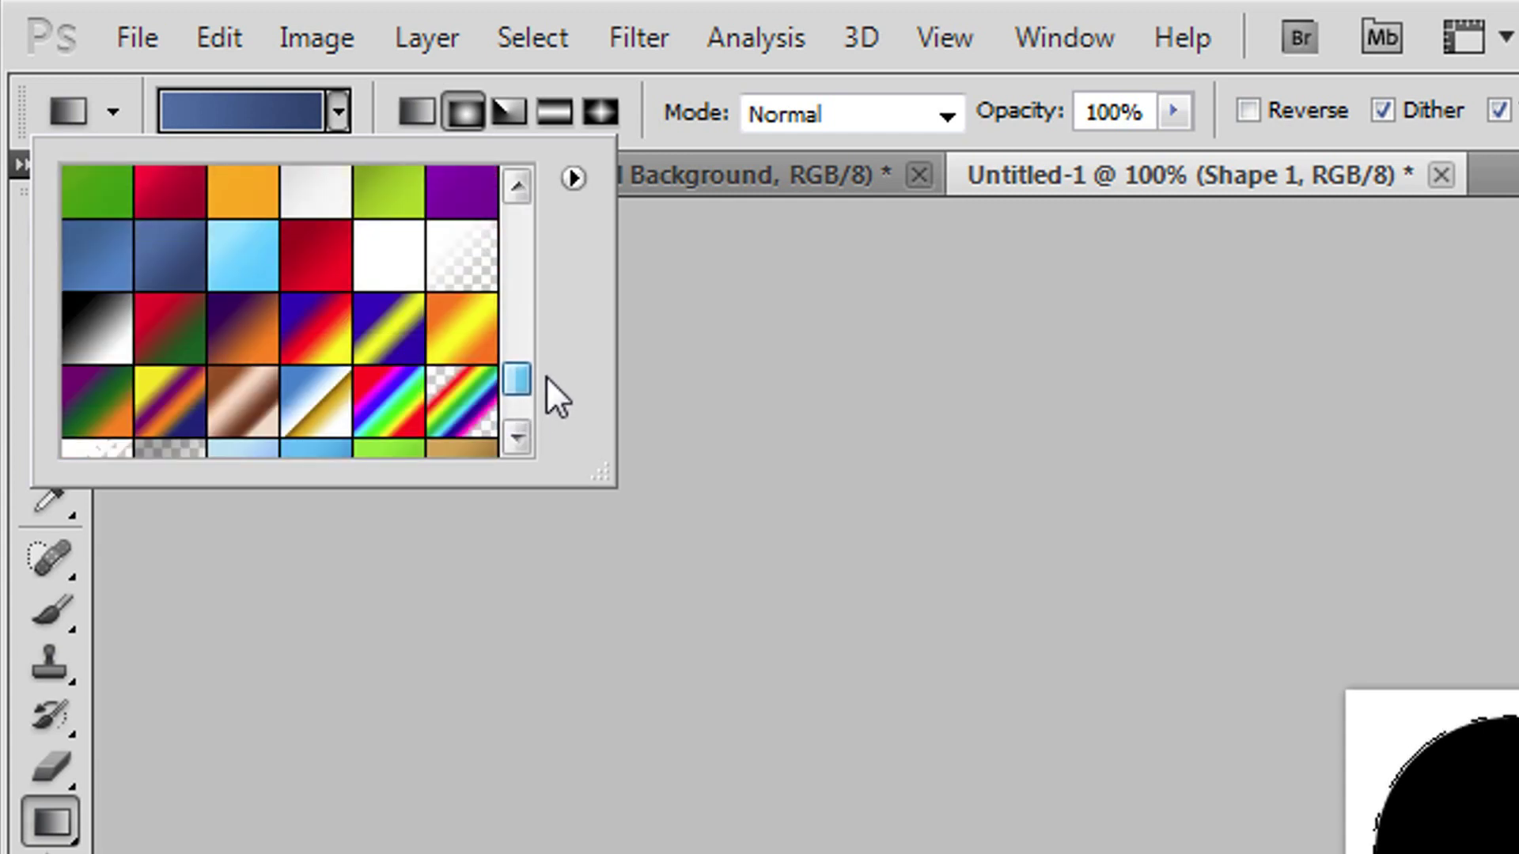
{"action": "scroll", "coordinate": [546, 396], "scroll_direction": "down", "scroll_amount": 3}
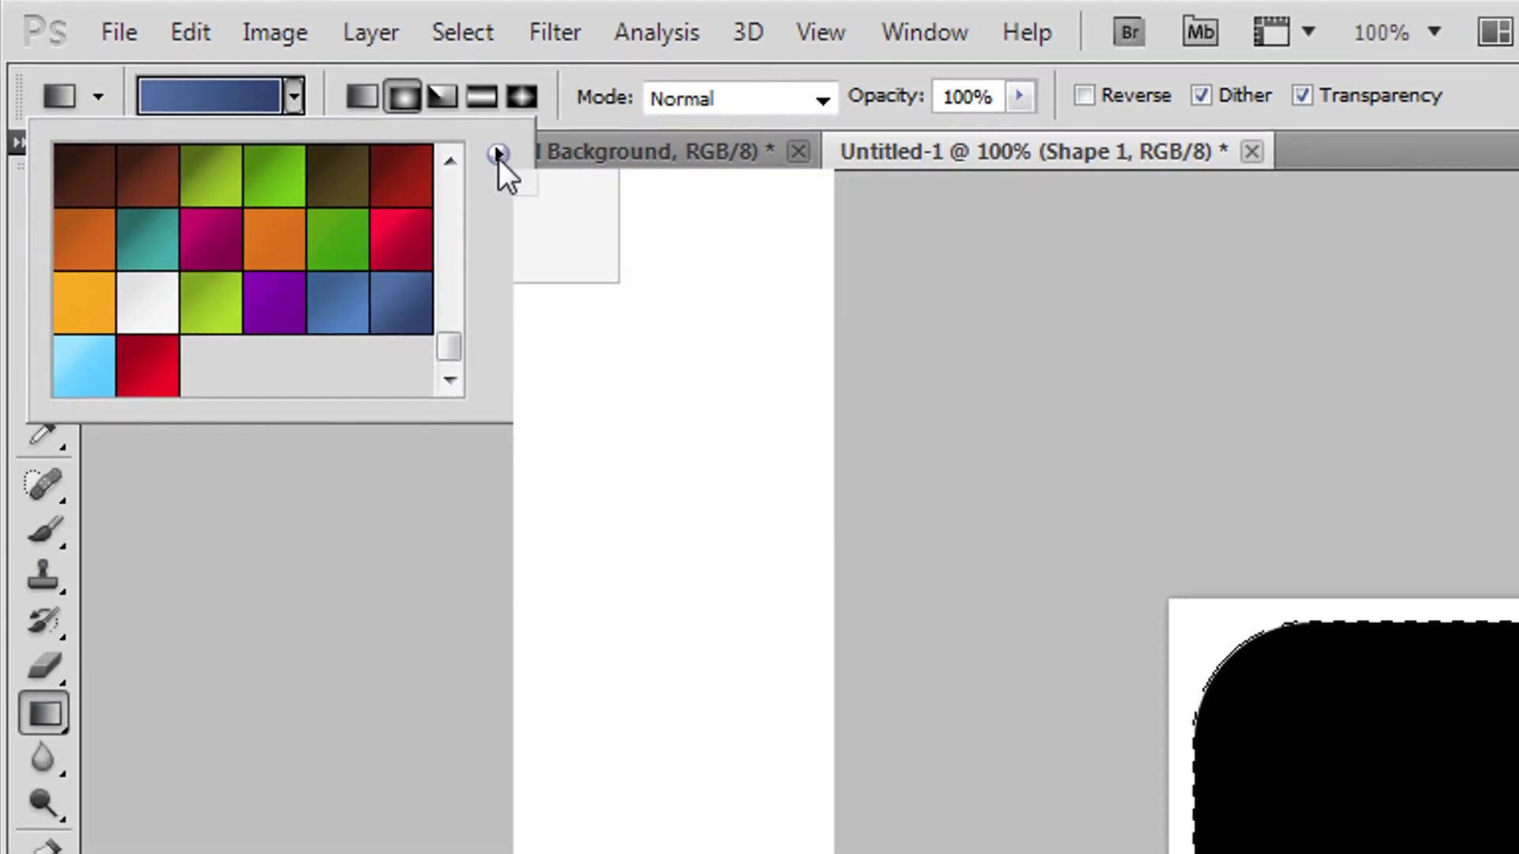
{"action": "left_click", "coordinate": [574, 177]}
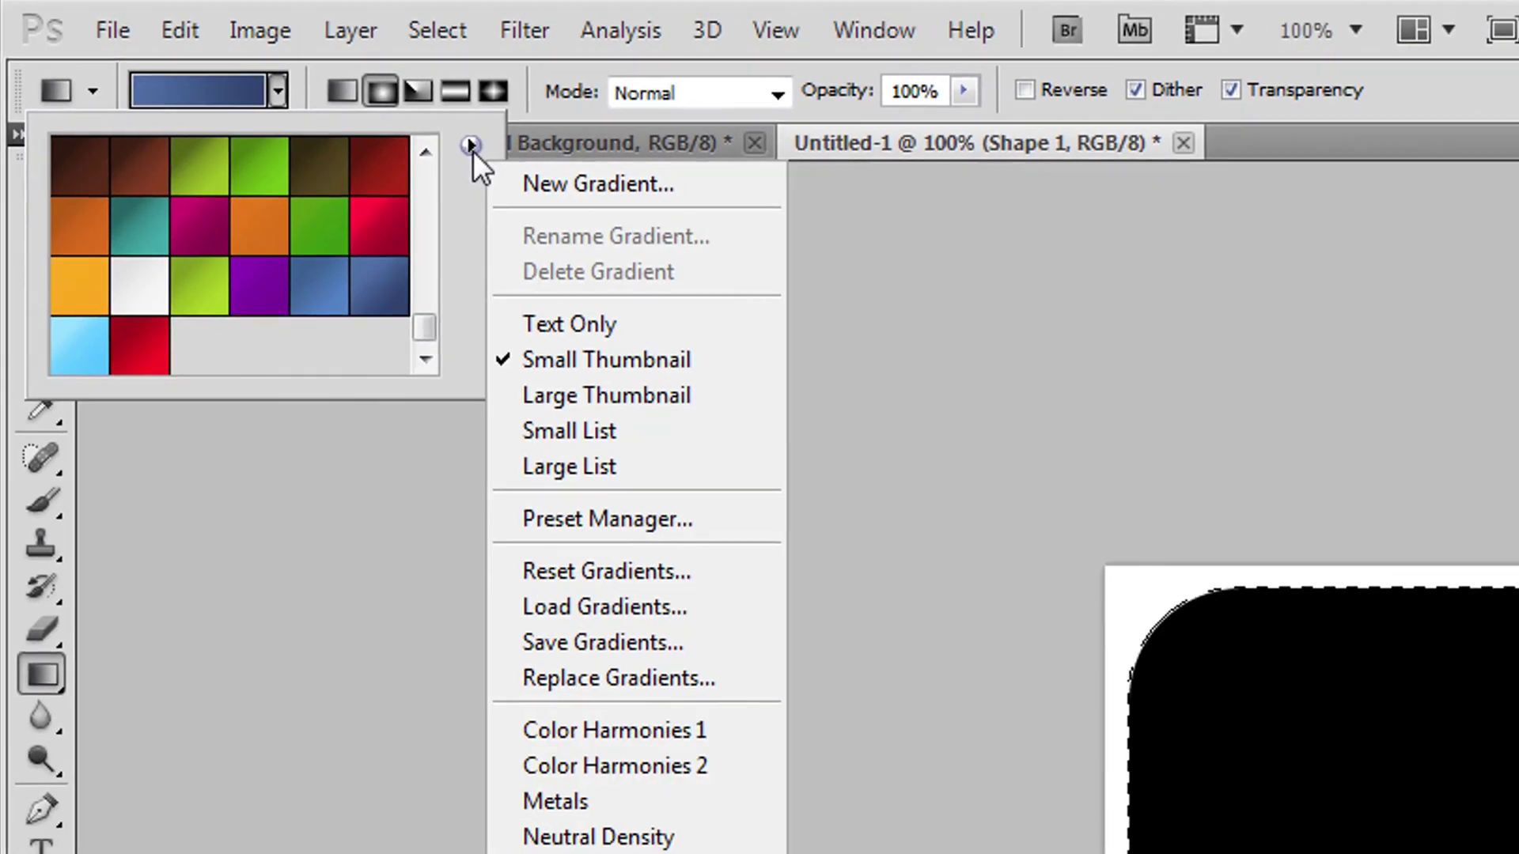
{"action": "left_click", "coordinate": [685, 615]}
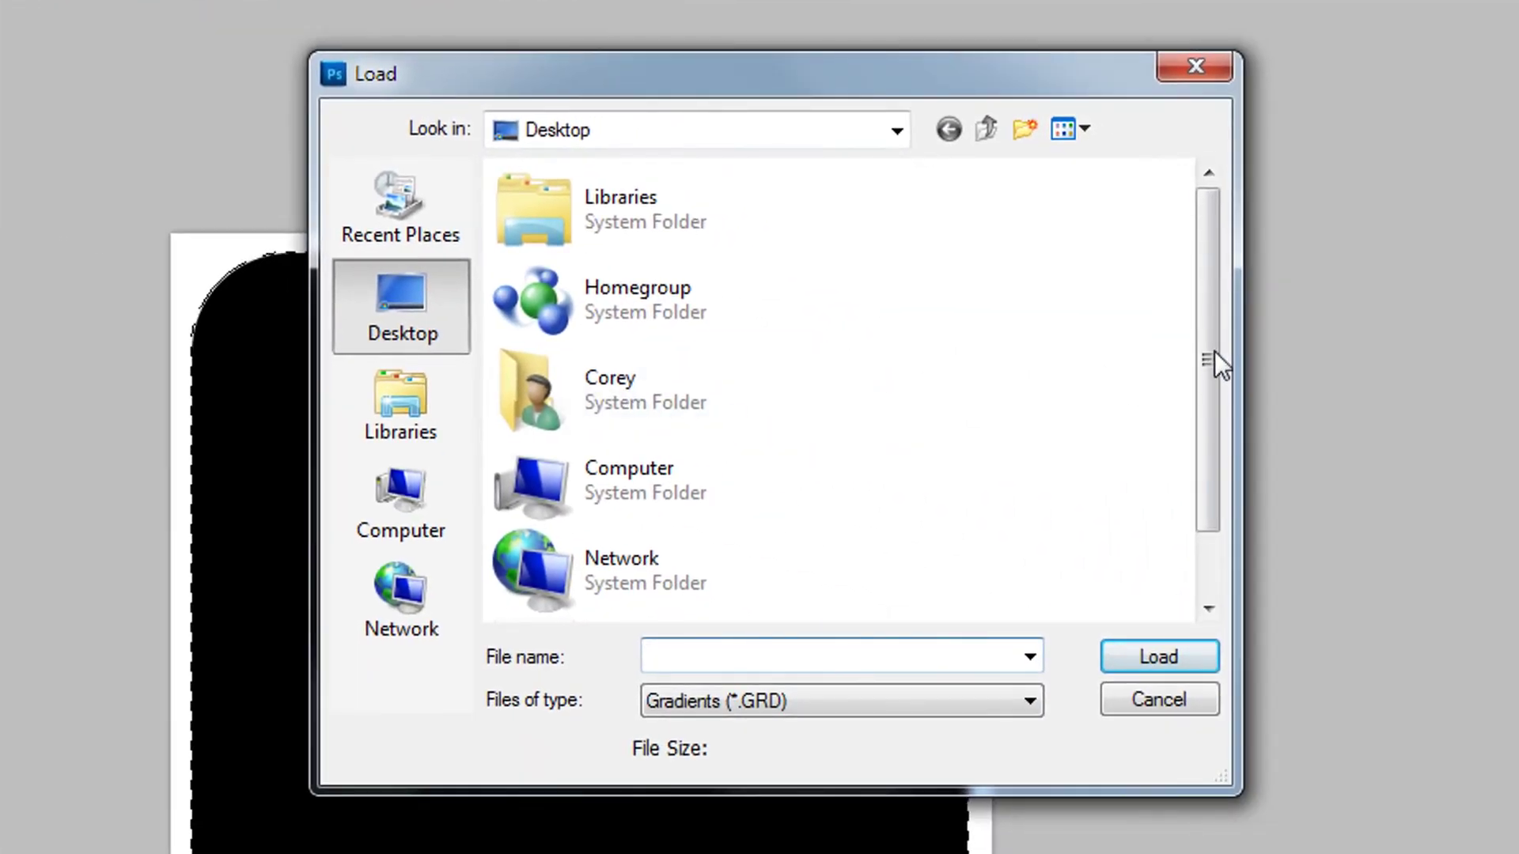
{"action": "left_click_drag", "start_coordinate": [1207, 340], "coordinate": [1221, 410]}
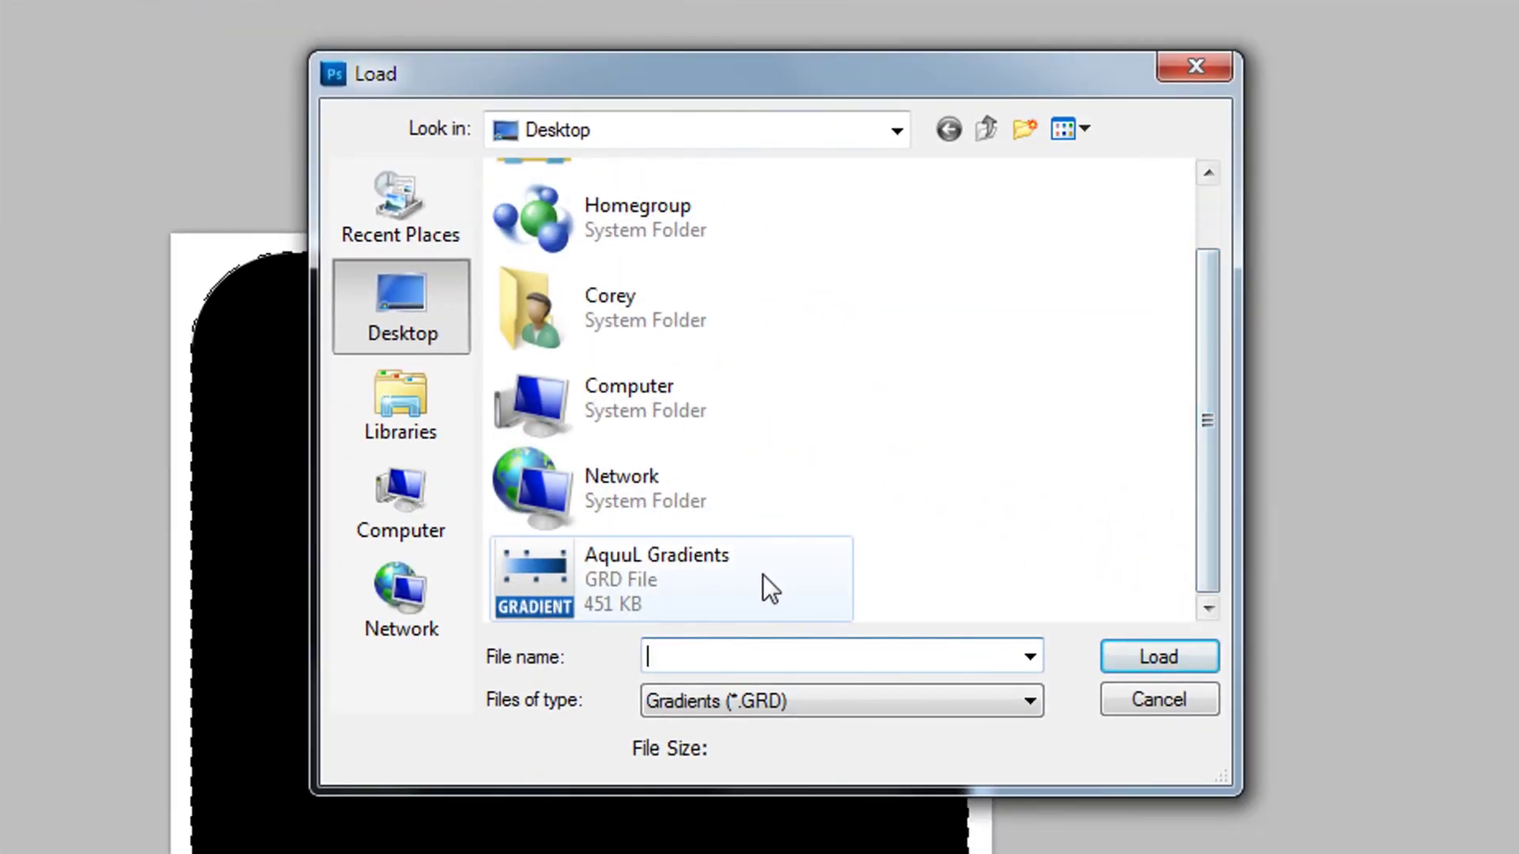
{"action": "left_click", "coordinate": [672, 575]}
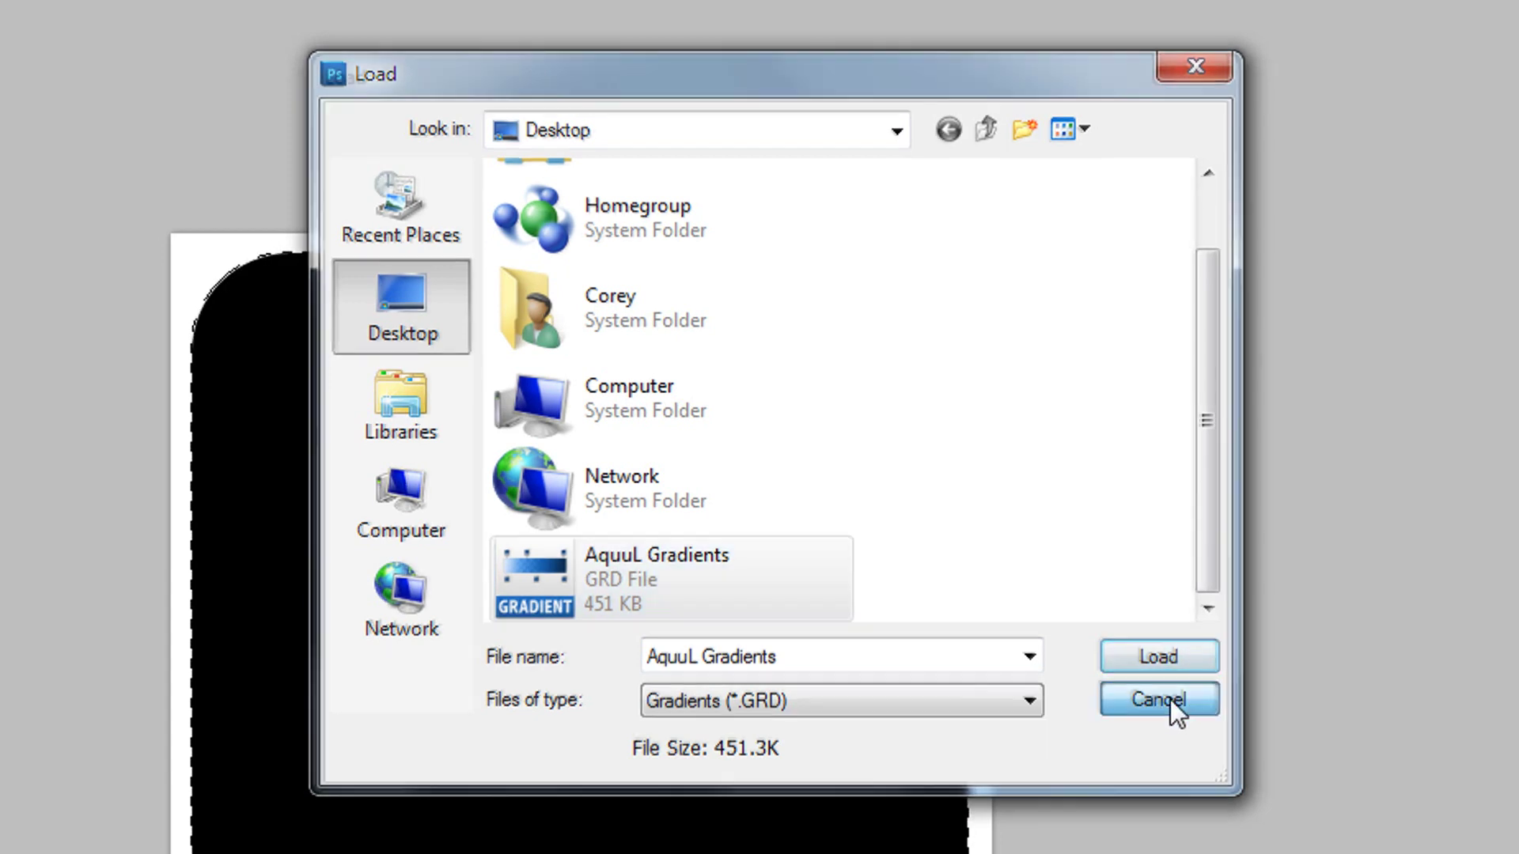
{"action": "left_click", "coordinate": [1170, 699]}
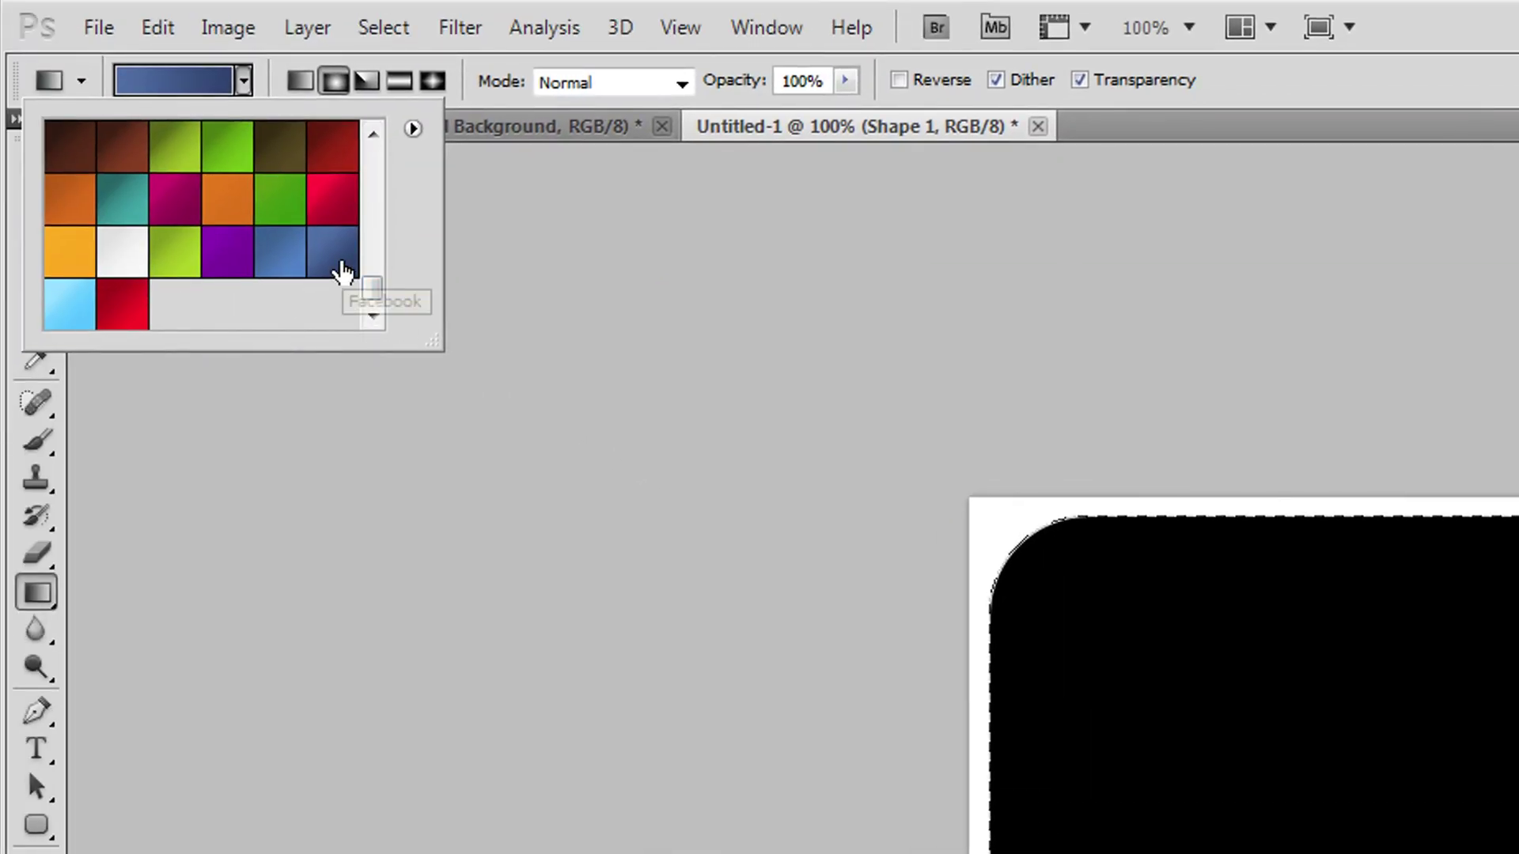
Fill the selected rounded rectangle with the Facebook preset as a radial gradient, with the light center at its lower middle.
{"action": "left_click", "coordinate": [340, 271]}
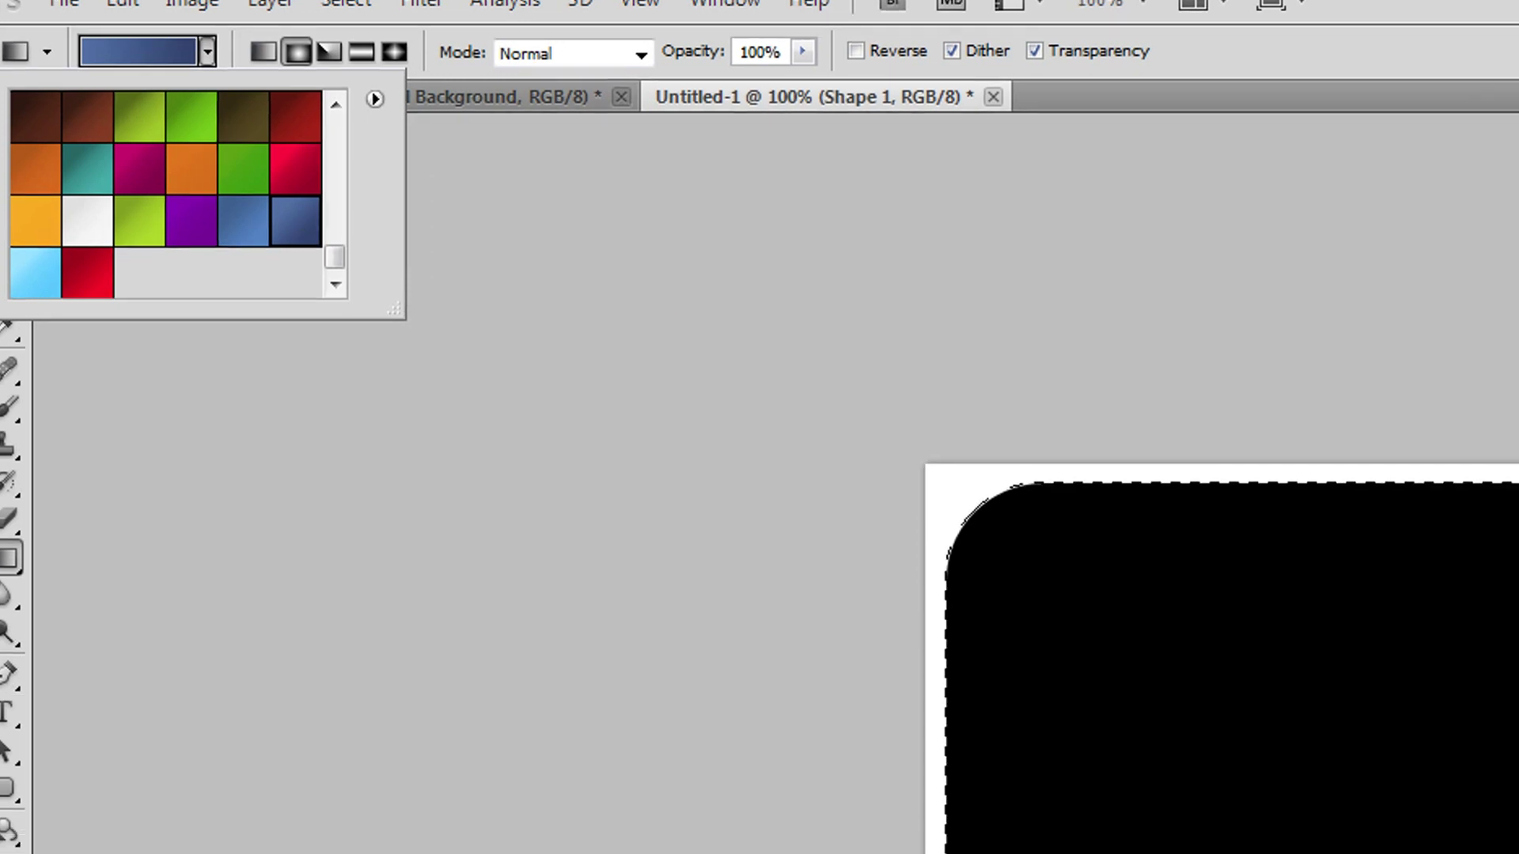
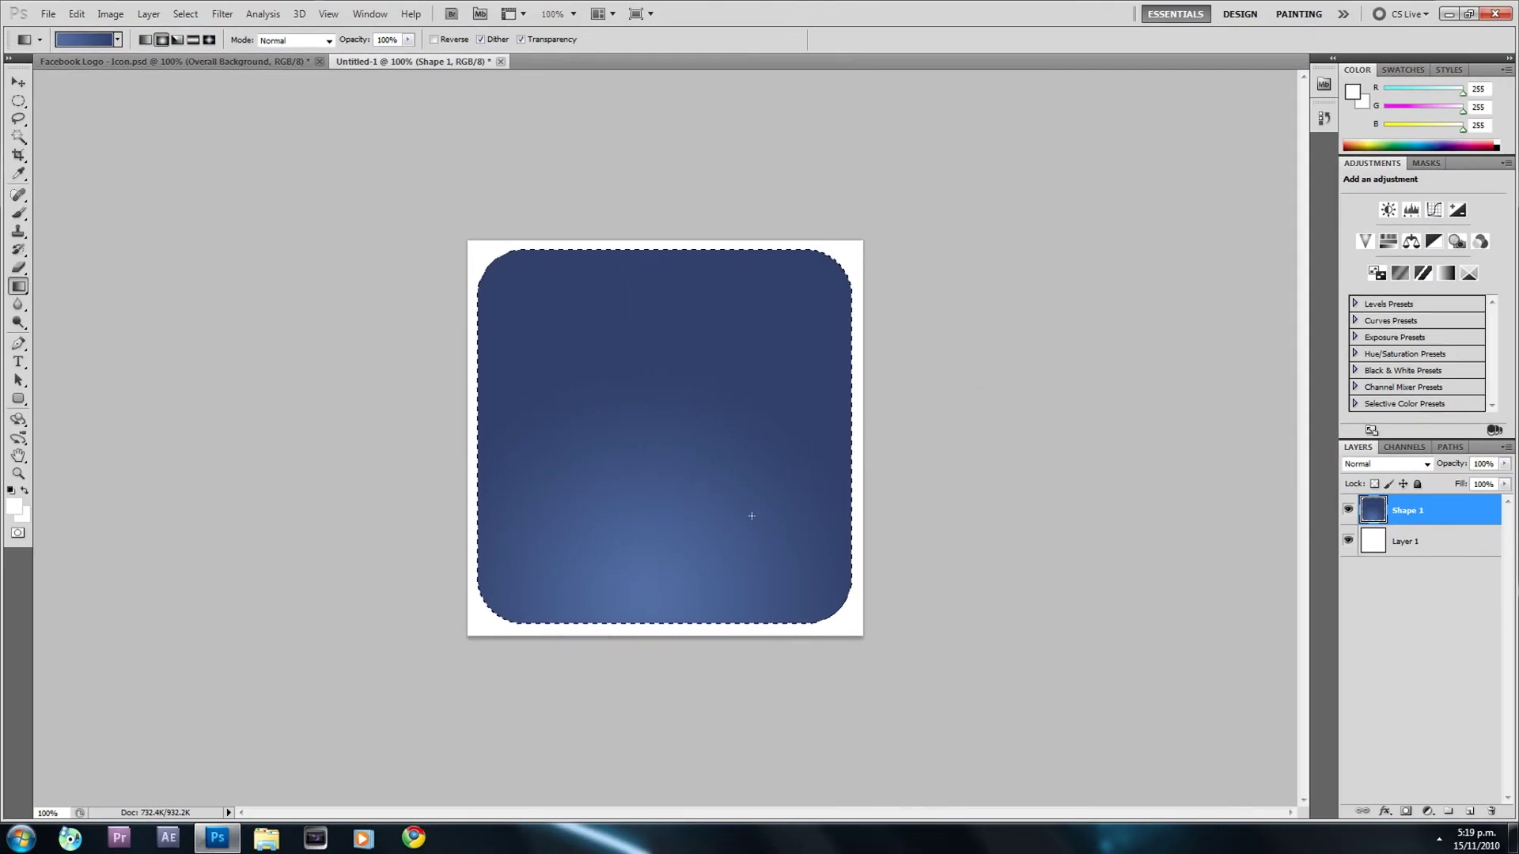
Deselect the rounded rectangle and draw a wide elliptical selection extending beyond the canvas and covering the icon's upper half.
{"action": "left_click", "coordinate": [211, 63]}
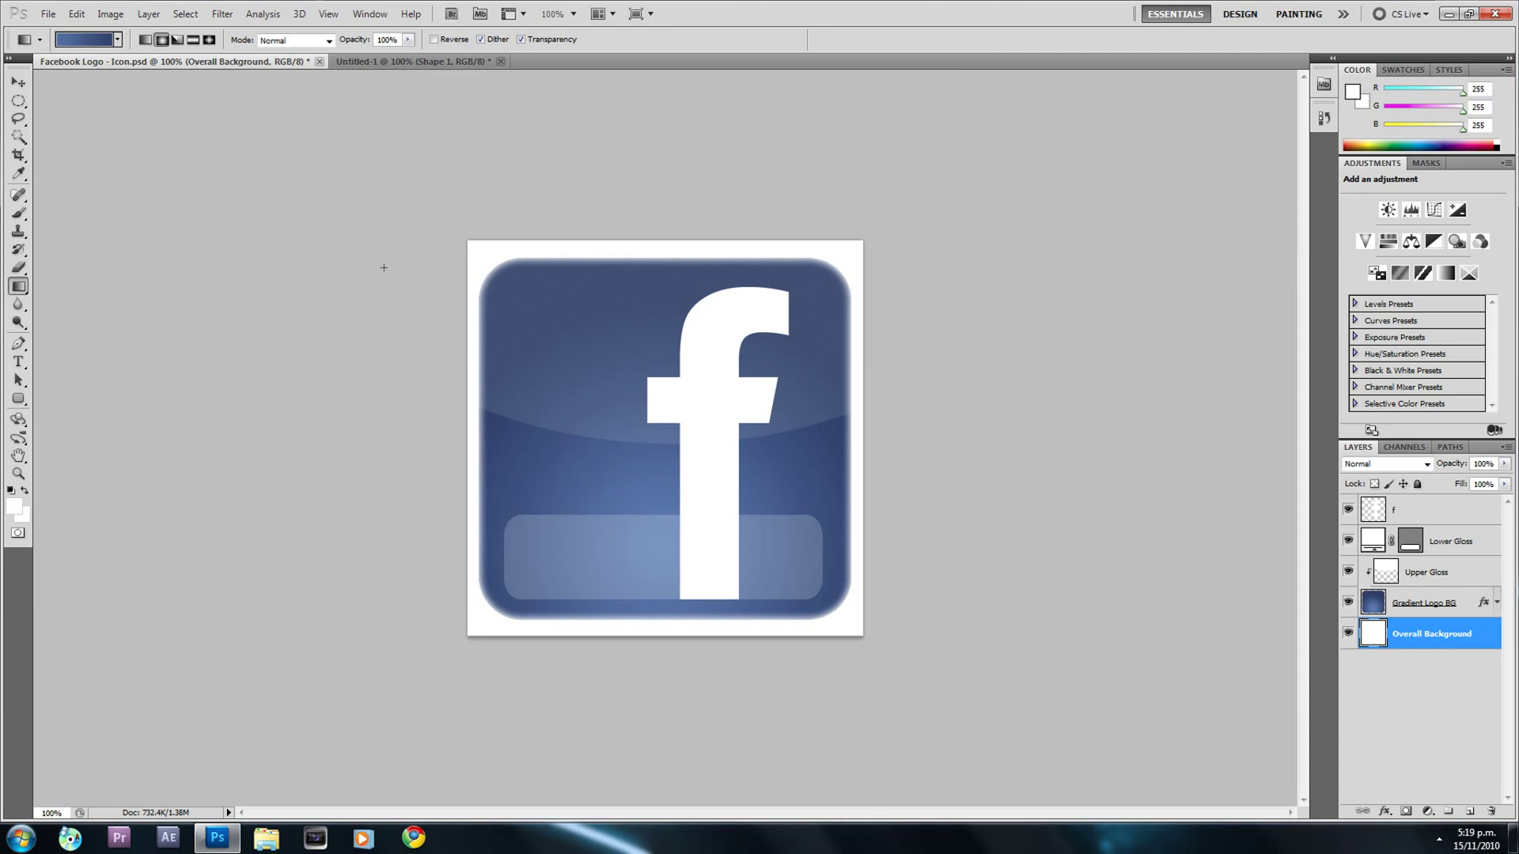
{"action": "left_click", "coordinate": [400, 65]}
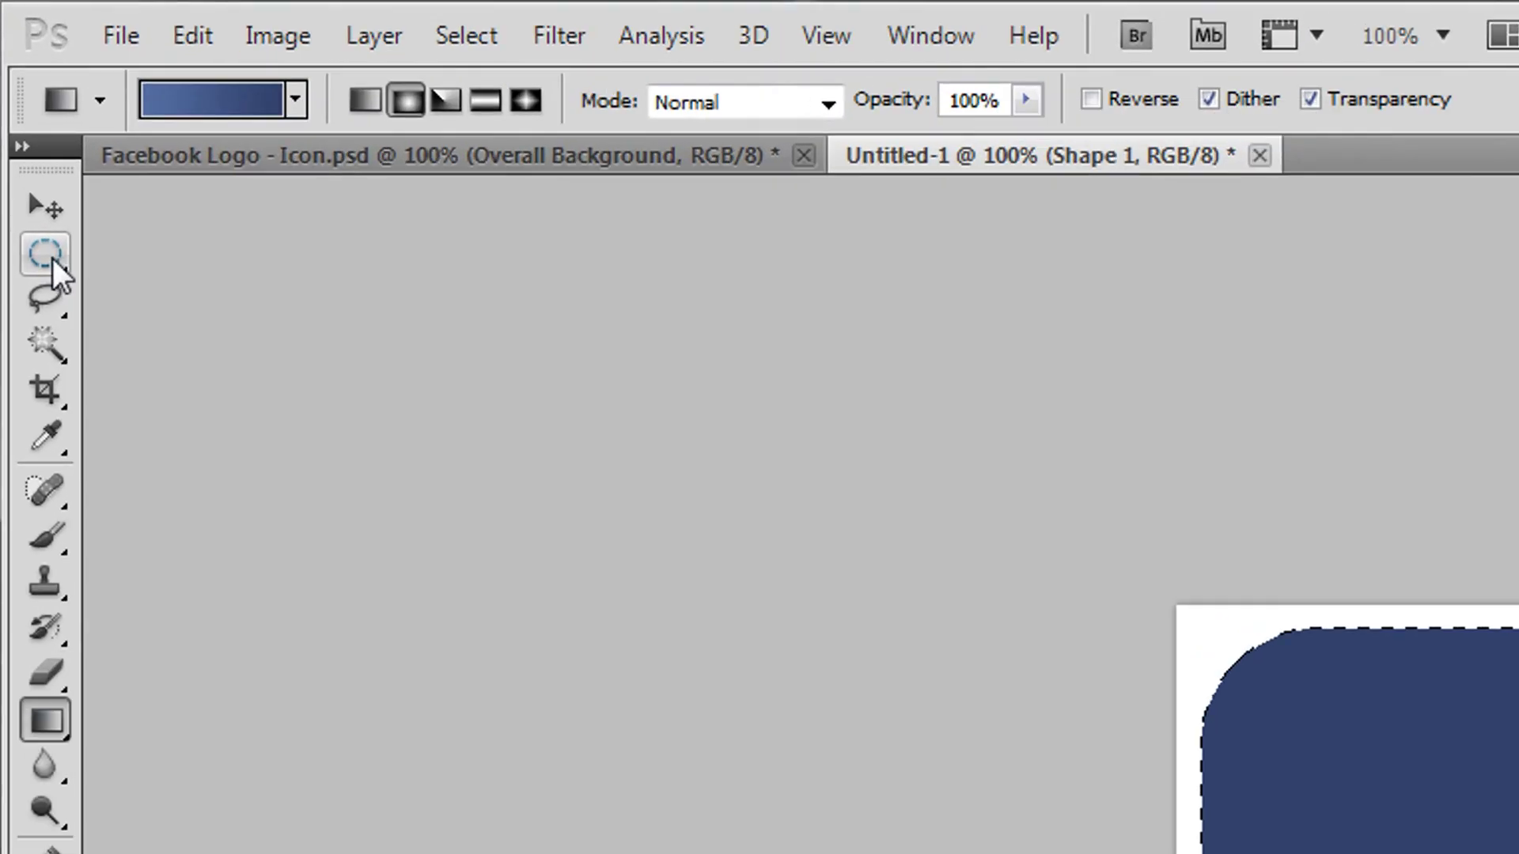
{"action": "left_click", "coordinate": [18, 101]}
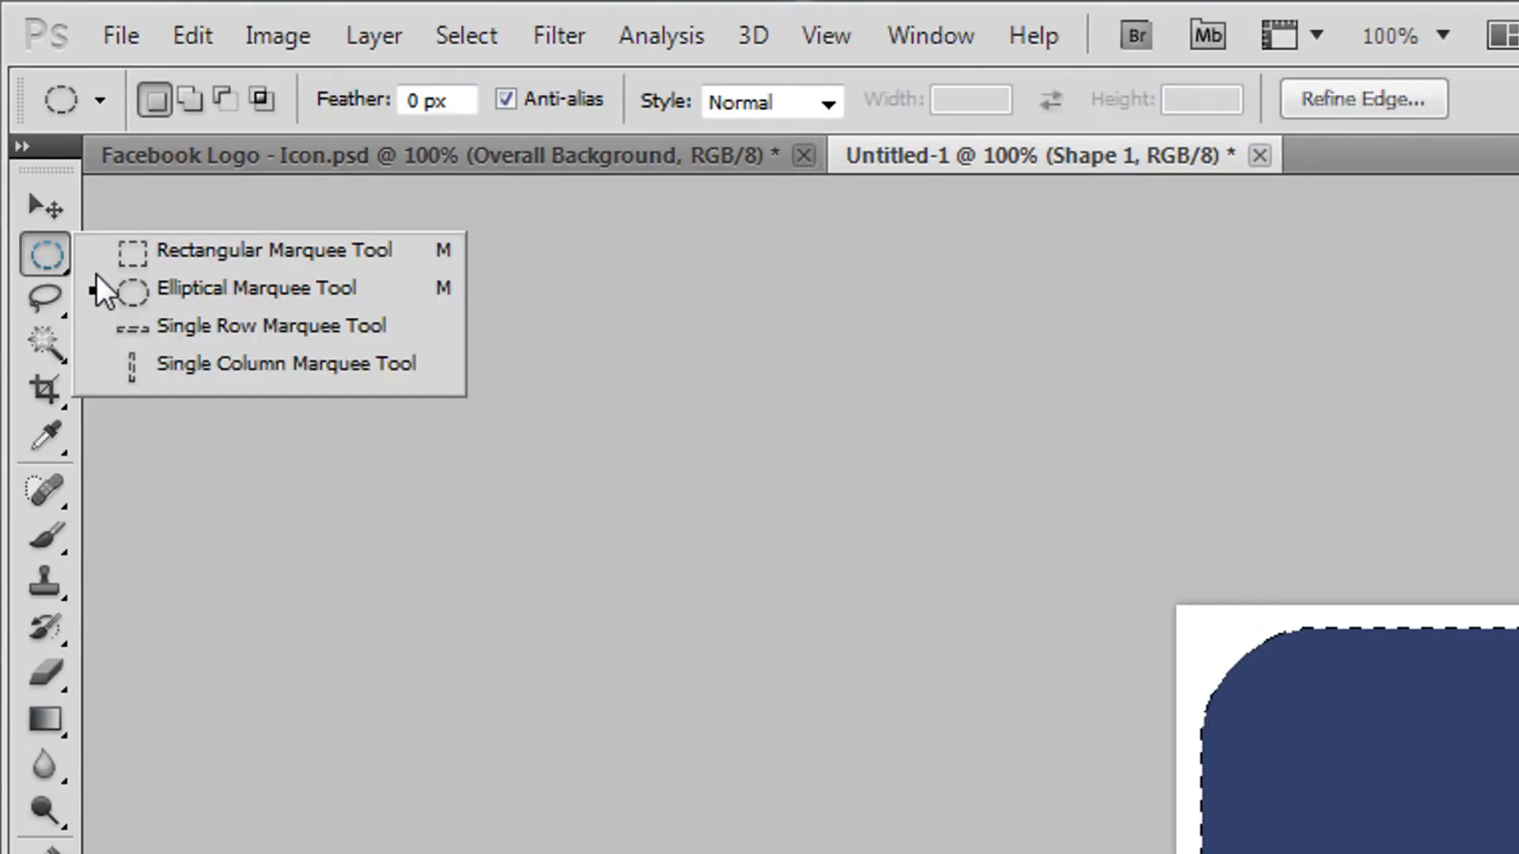
{"action": "left_click", "coordinate": [361, 299]}
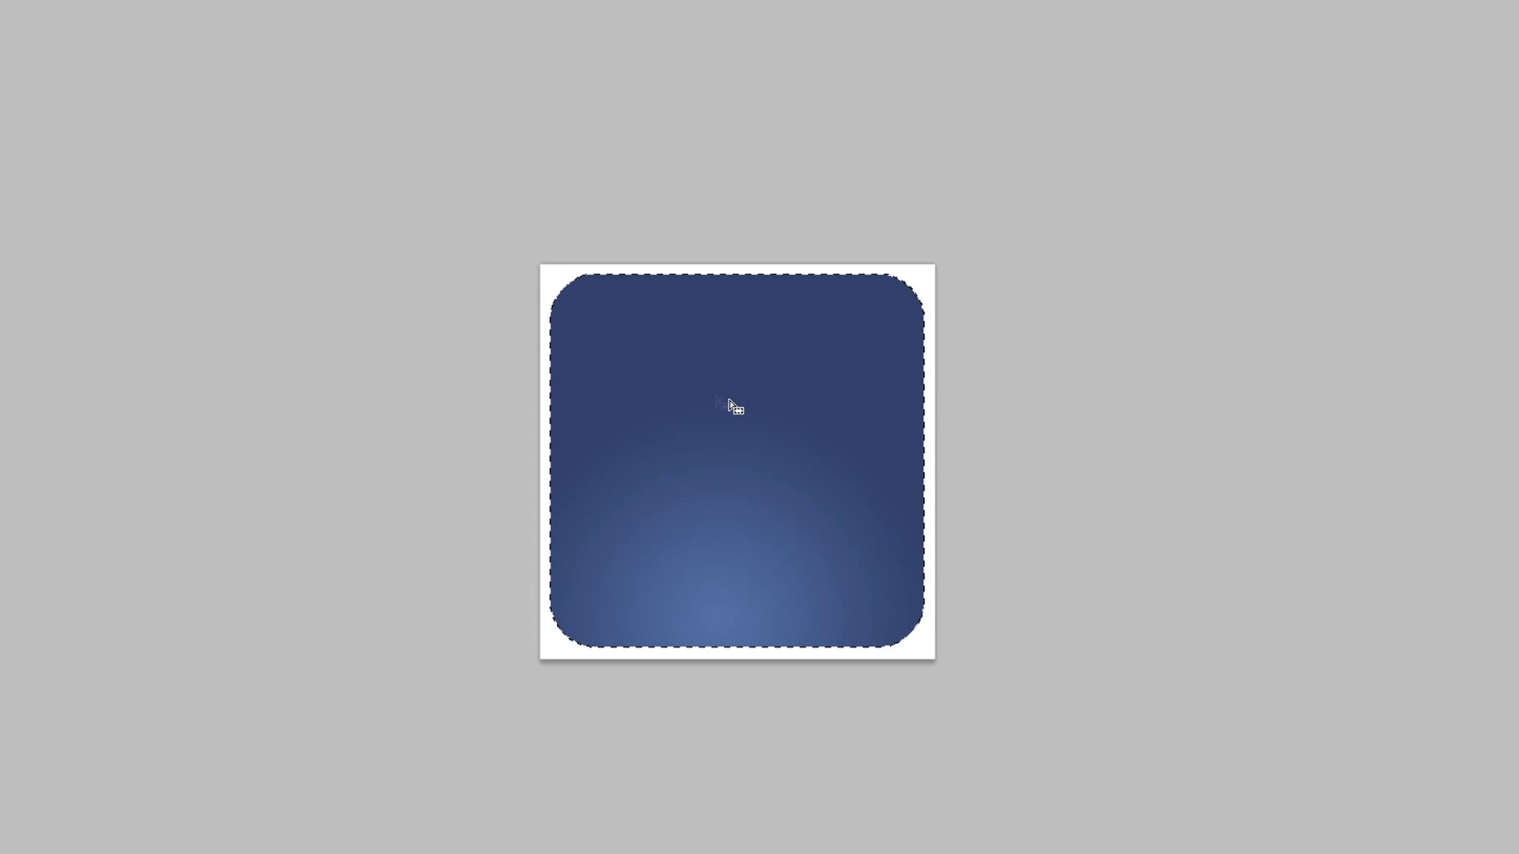
{"action": "right_click", "coordinate": [840, 423]}
{"action": "left_click", "coordinate": [930, 437]}
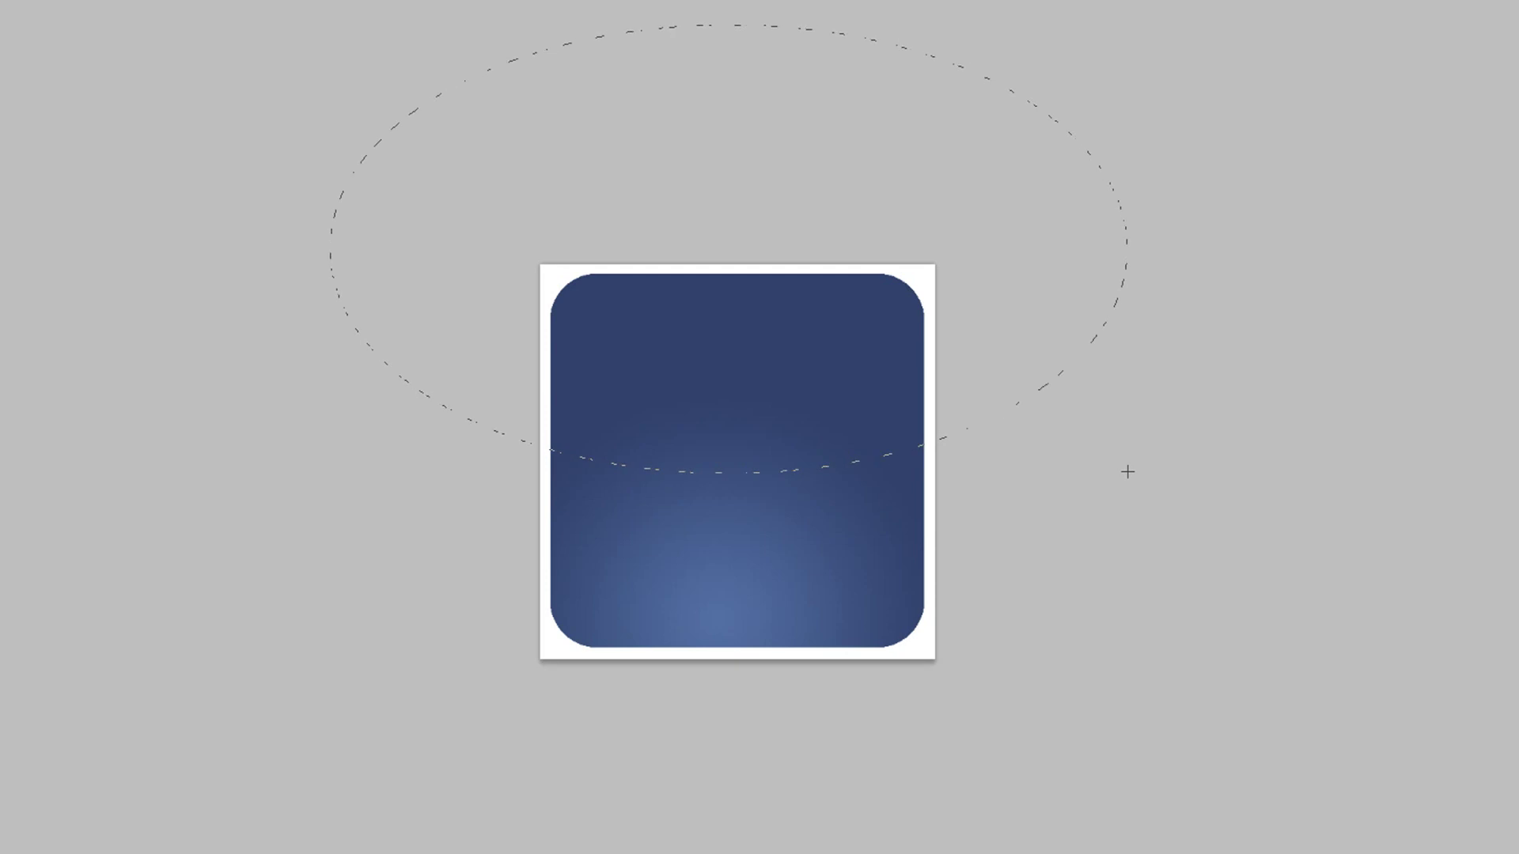
{"action": "left_click_drag", "start_coordinate": [1133, 471], "coordinate": [1129, 472]}
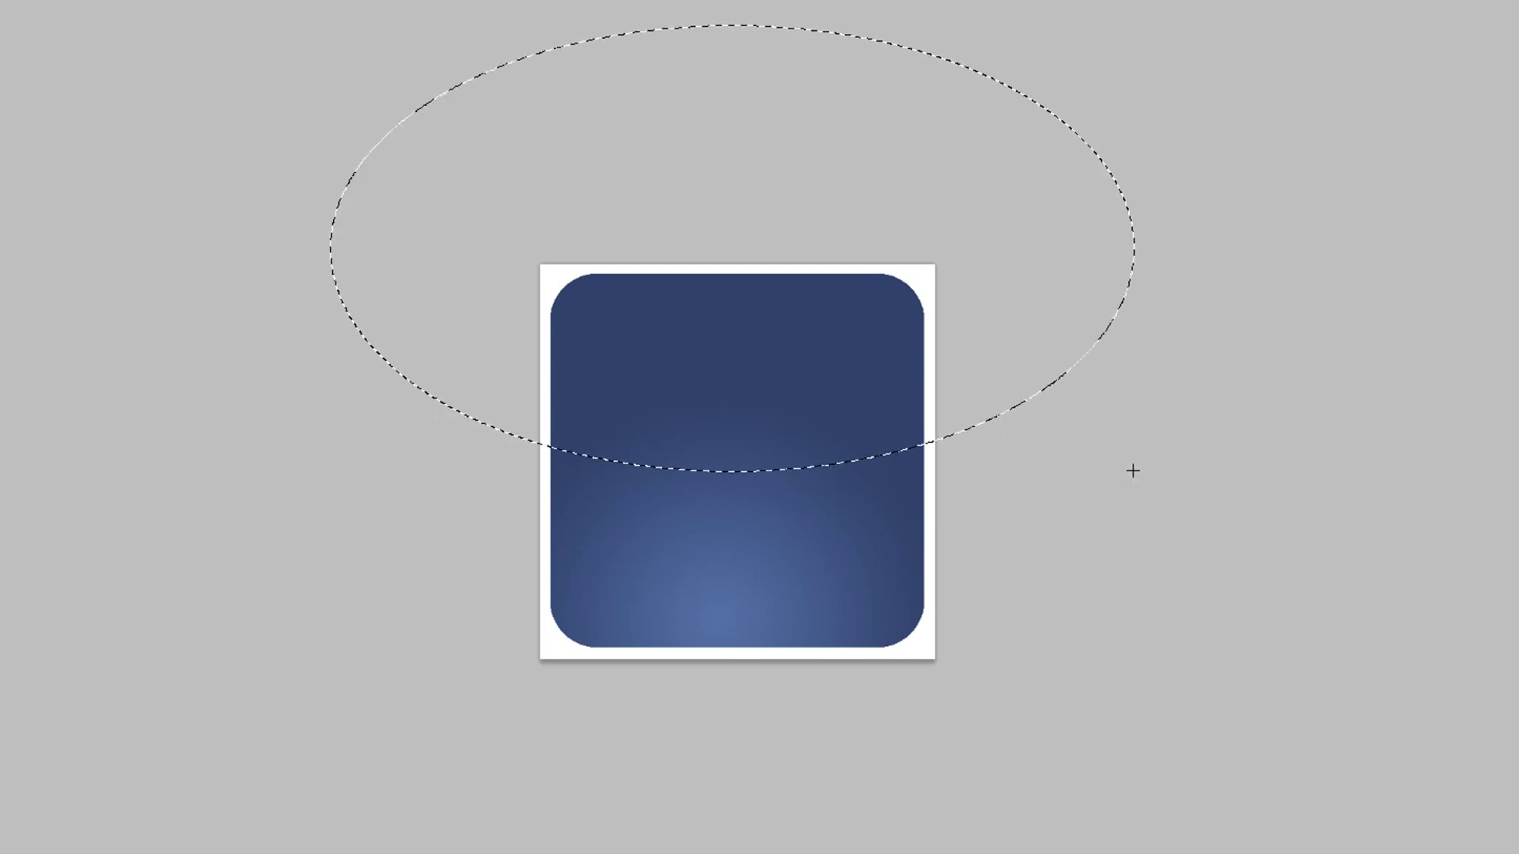
Nudge the elliptical selection about 20 px to the right and 5 px up.
{"action": "key", "text": "Right"}
{"action": "key", "text": "Right"}
{"action": "key", "text": "Right"}
{"action": "key", "text": "Right"}
{"action": "key", "text": "Right"}
{"action": "key", "text": "Right"}
{"action": "key", "text": "Right"}
{"action": "key", "text": "Right"}
{"action": "key", "text": "Right"}
{"action": "key", "text": "Right"}
{"action": "key", "text": "Right"}
{"action": "key", "text": "Right"}
{"action": "key", "text": "Right"}
{"action": "key", "text": "Right"}
{"action": "key", "text": "Right"}
{"action": "key", "text": "Right"}
{"action": "key", "text": "Right"}
{"action": "key", "text": "Right"}
{"action": "key", "text": "Right"}
{"action": "key", "text": "Right"}
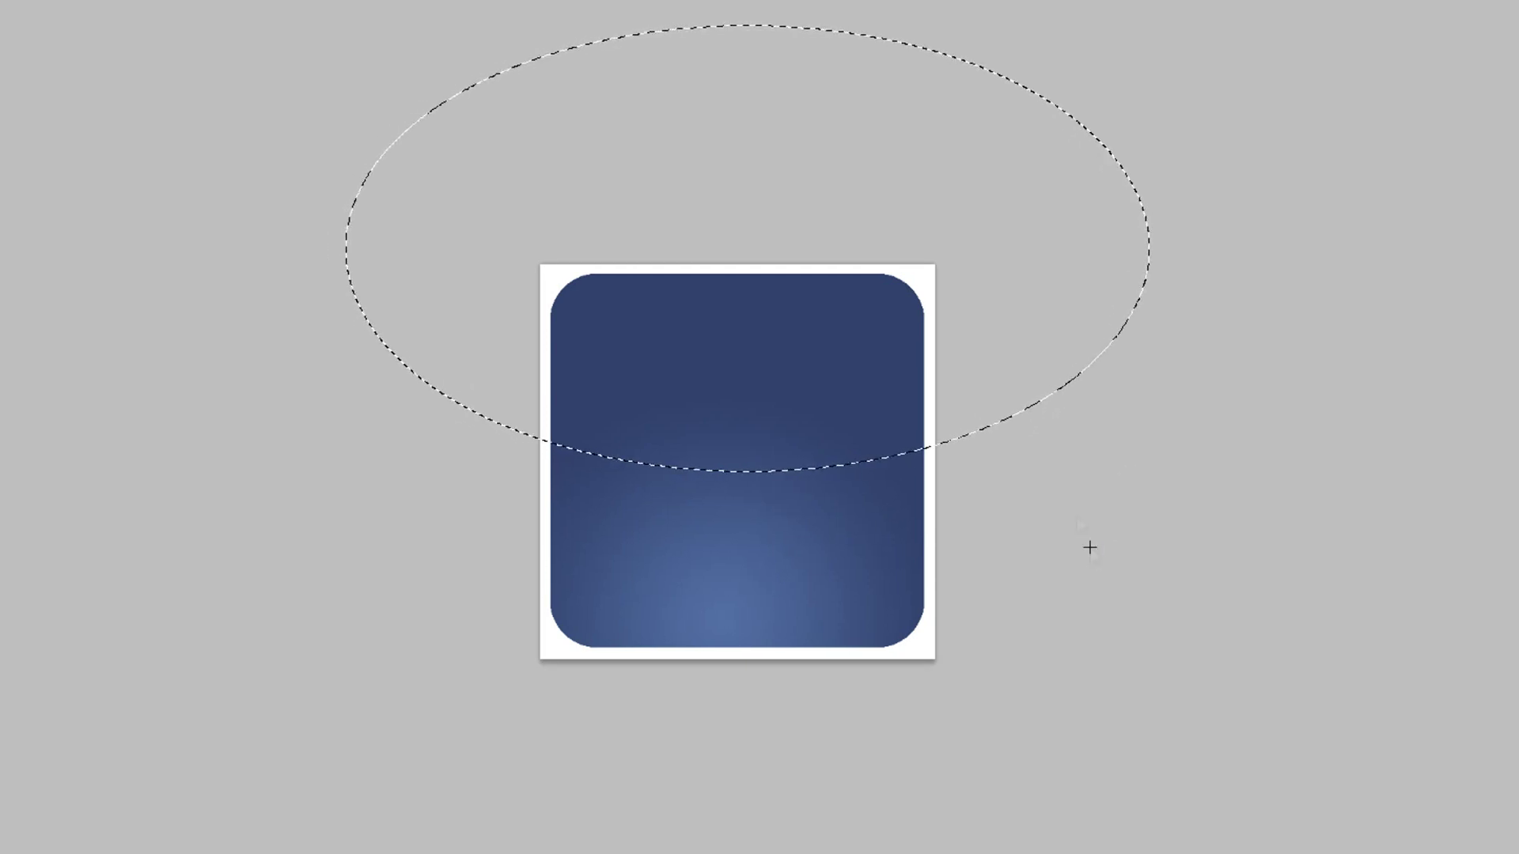
{"action": "key", "text": "Up"}
{"action": "key", "text": "Up"}
{"action": "key", "text": "Up"}
{"action": "key", "text": "Up"}
{"action": "key", "text": "Up"}
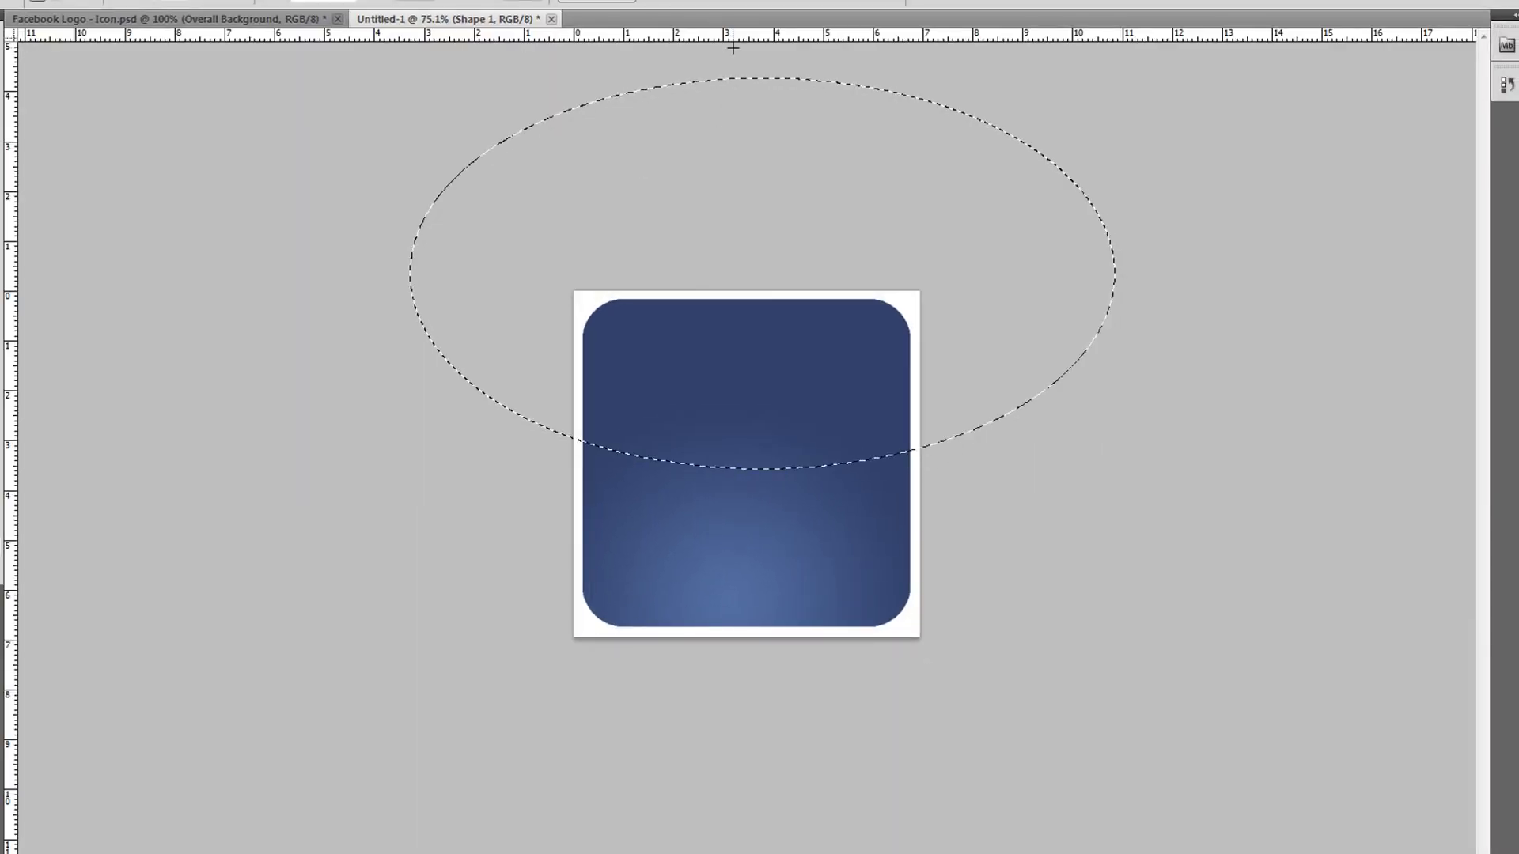
Center the elliptical selection horizontally over the icon using a temporary horizontal guide at its lowest point, and remove the guide.
{"action": "left_click_drag", "start_coordinate": [747, 34], "coordinate": [777, 471]}
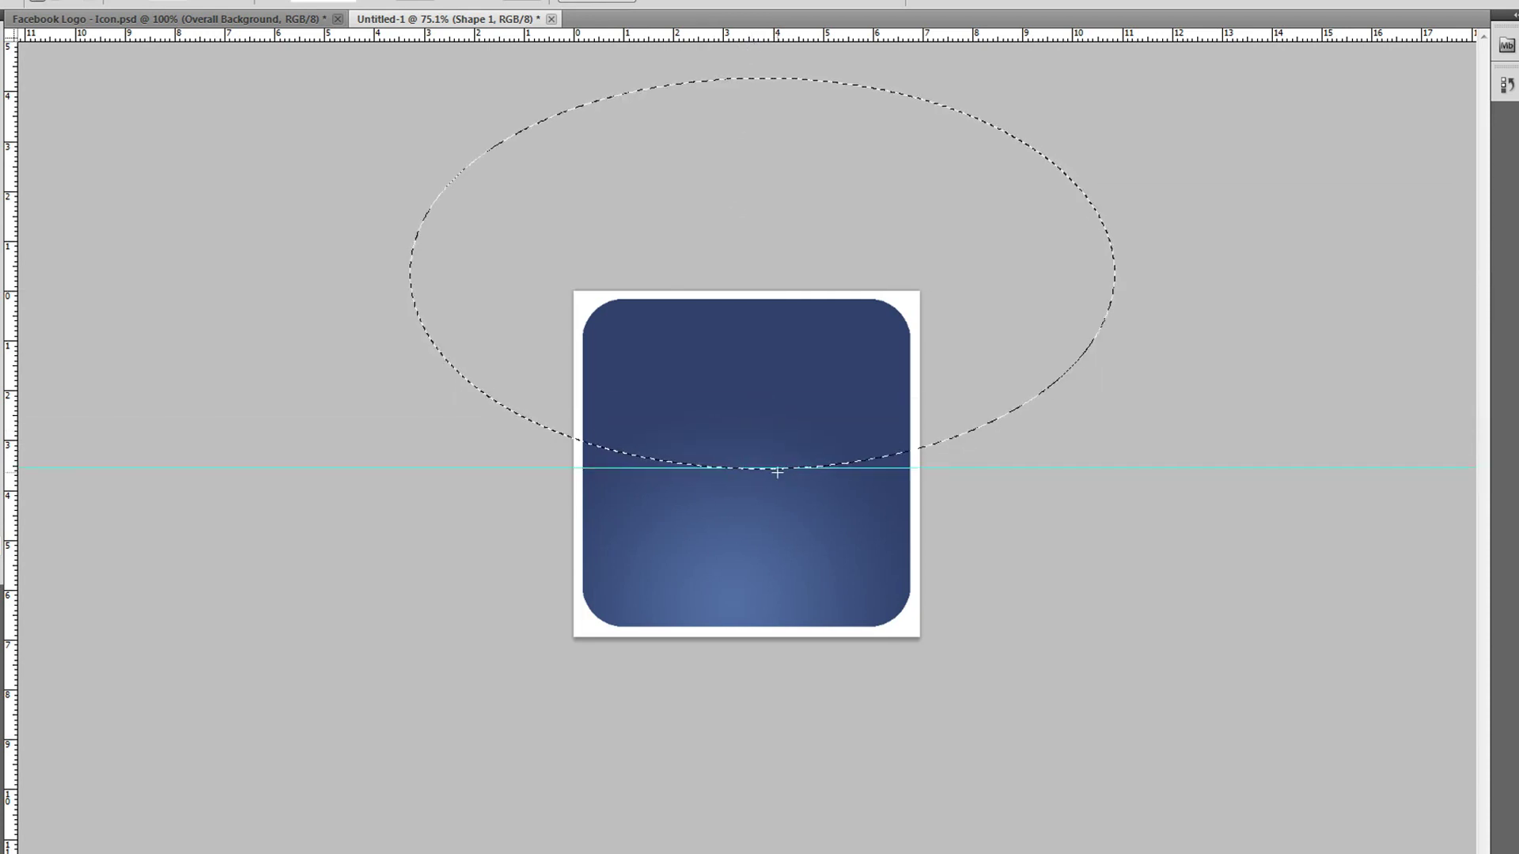
{"action": "key", "text": "Left"}
{"action": "key", "text": "Left"}
{"action": "key", "text": "Left"}
{"action": "key", "text": "Left"}
{"action": "key", "text": "Left"}
{"action": "key", "text": "Left"}
{"action": "key", "text": "Left"}
{"action": "key", "text": "Left"}
{"action": "key", "text": "Left"}
{"action": "key", "text": "Left"}
{"action": "key", "text": "Left"}
{"action": "key", "text": "Left"}
{"action": "key", "text": "Left"}
{"action": "key", "text": "Left"}
{"action": "key", "text": "Left"}
{"action": "key", "text": "Left"}
{"action": "key", "text": "Left"}
{"action": "key", "text": "Left"}
{"action": "key", "text": "Left"}
{"action": "key", "text": "Left"}
{"action": "key", "text": "Left"}
{"action": "key", "text": "Left"}
{"action": "key", "text": "Left"}
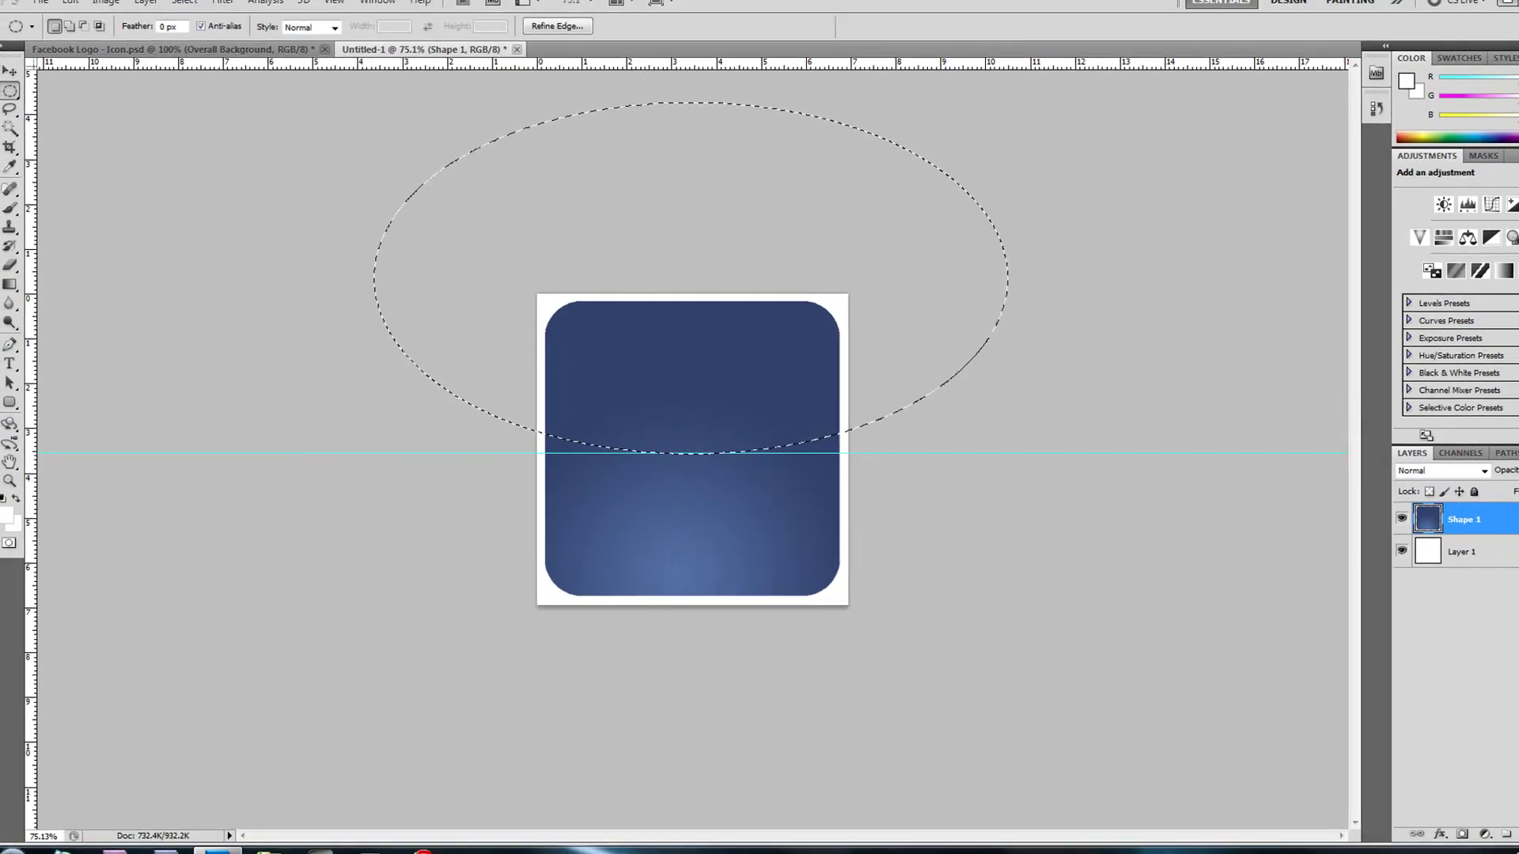
{"action": "key", "text": "v"}
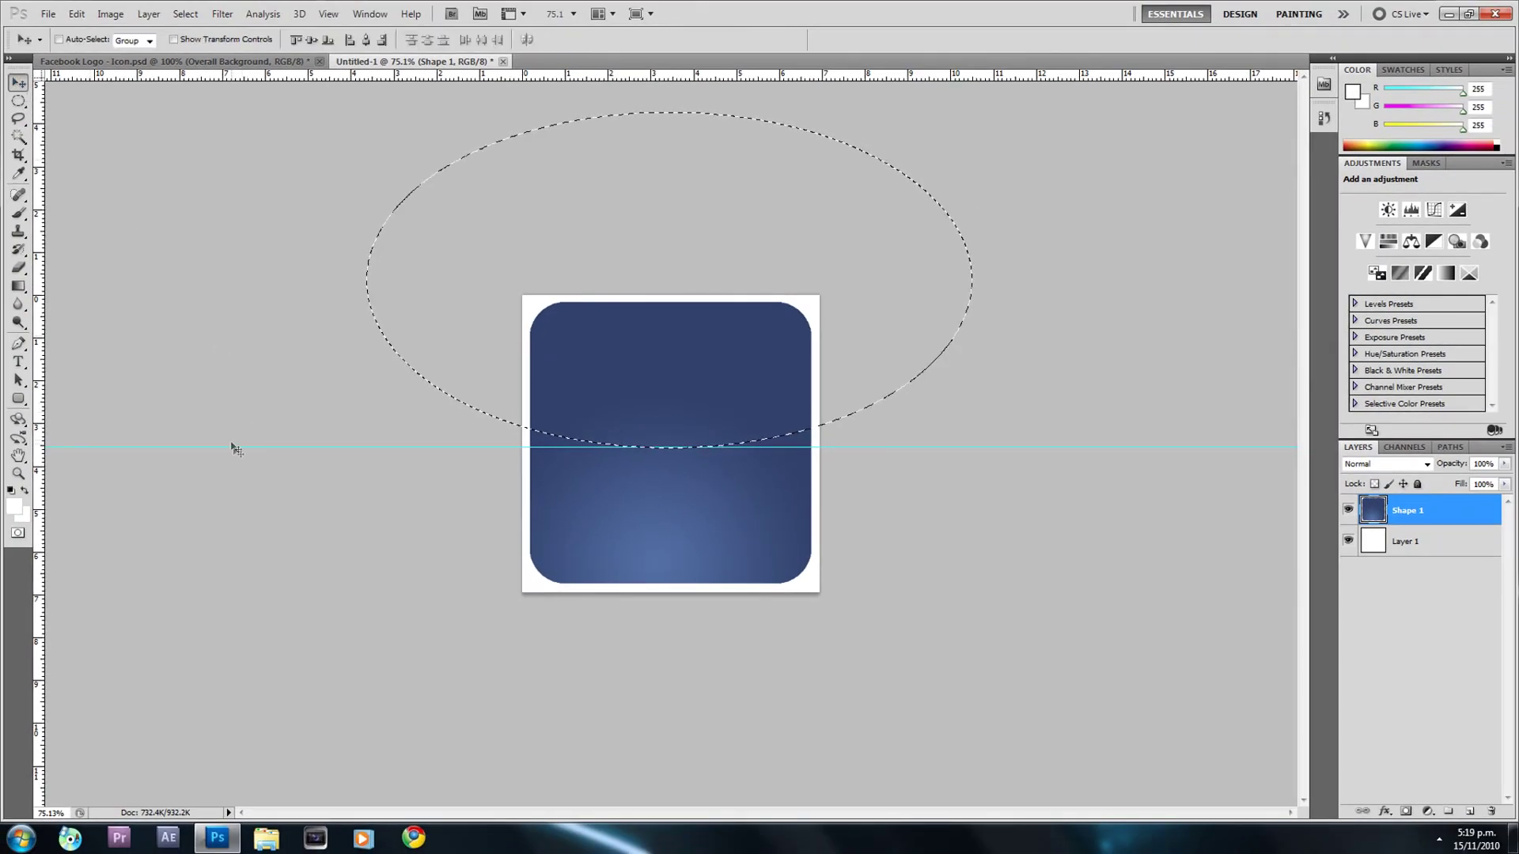
{"action": "left_click_drag", "start_coordinate": [235, 449], "coordinate": [289, 77]}
Create a new layer above the blue shape and fill the elliptical selection with white (ffffff).
{"action": "left_click", "coordinate": [1469, 811]}
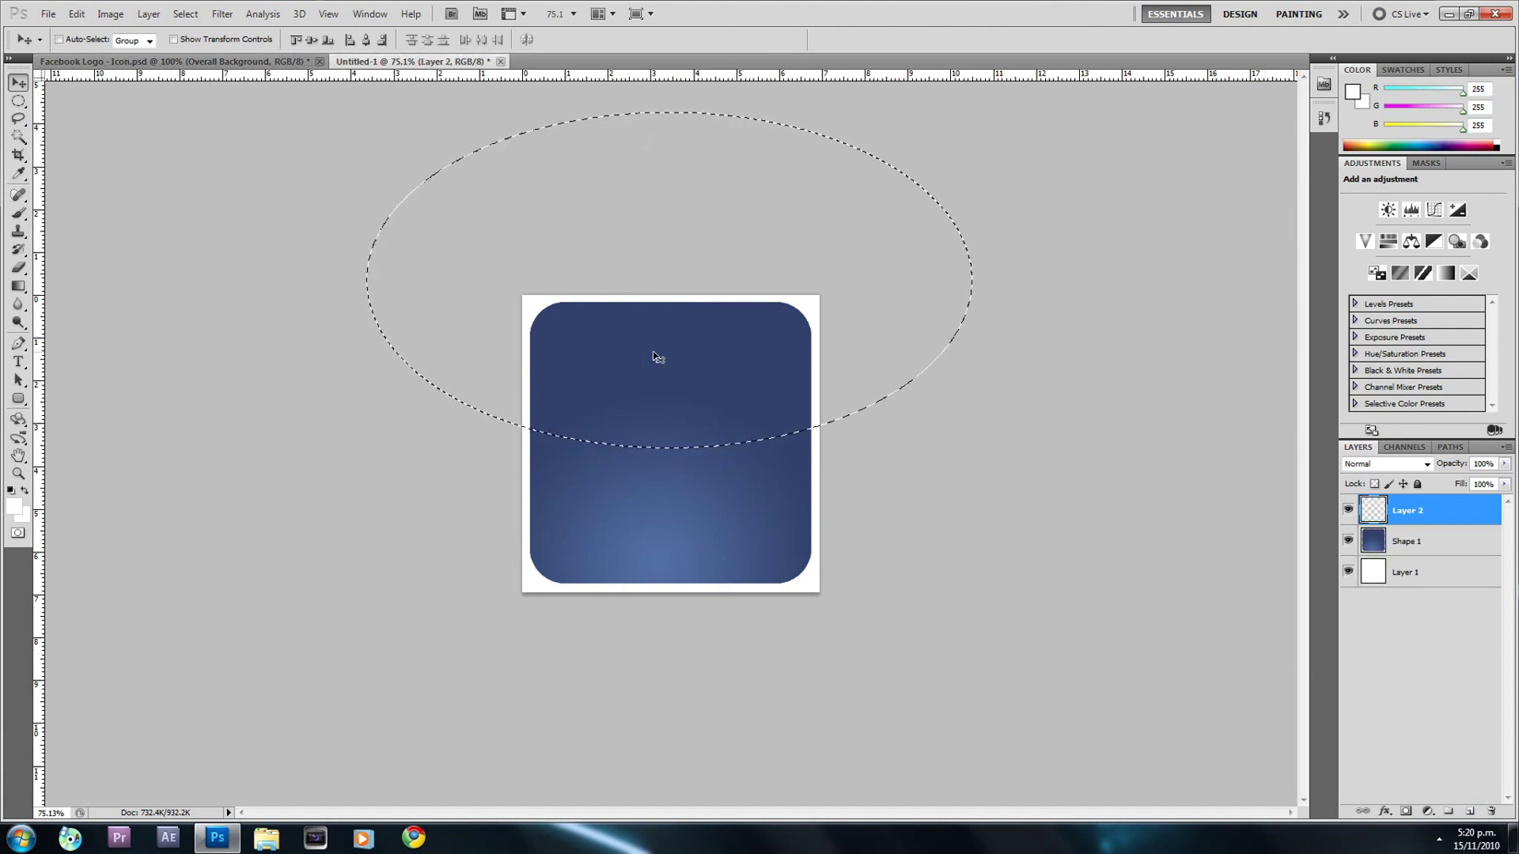
{"action": "left_click", "coordinate": [14, 506]}
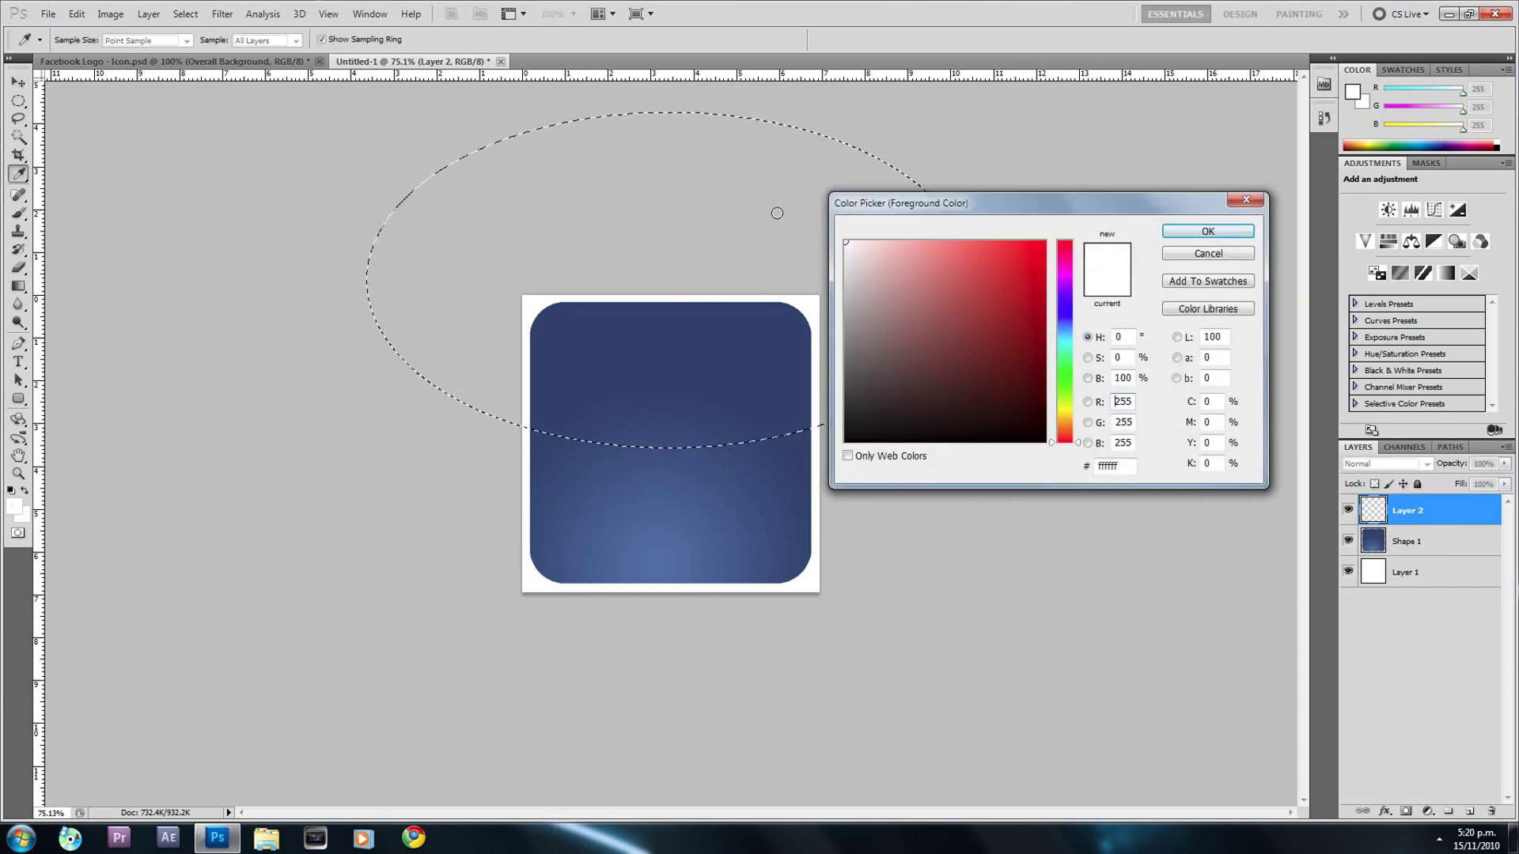
{"action": "left_click", "coordinate": [1225, 234]}
{"action": "key", "text": "v"}
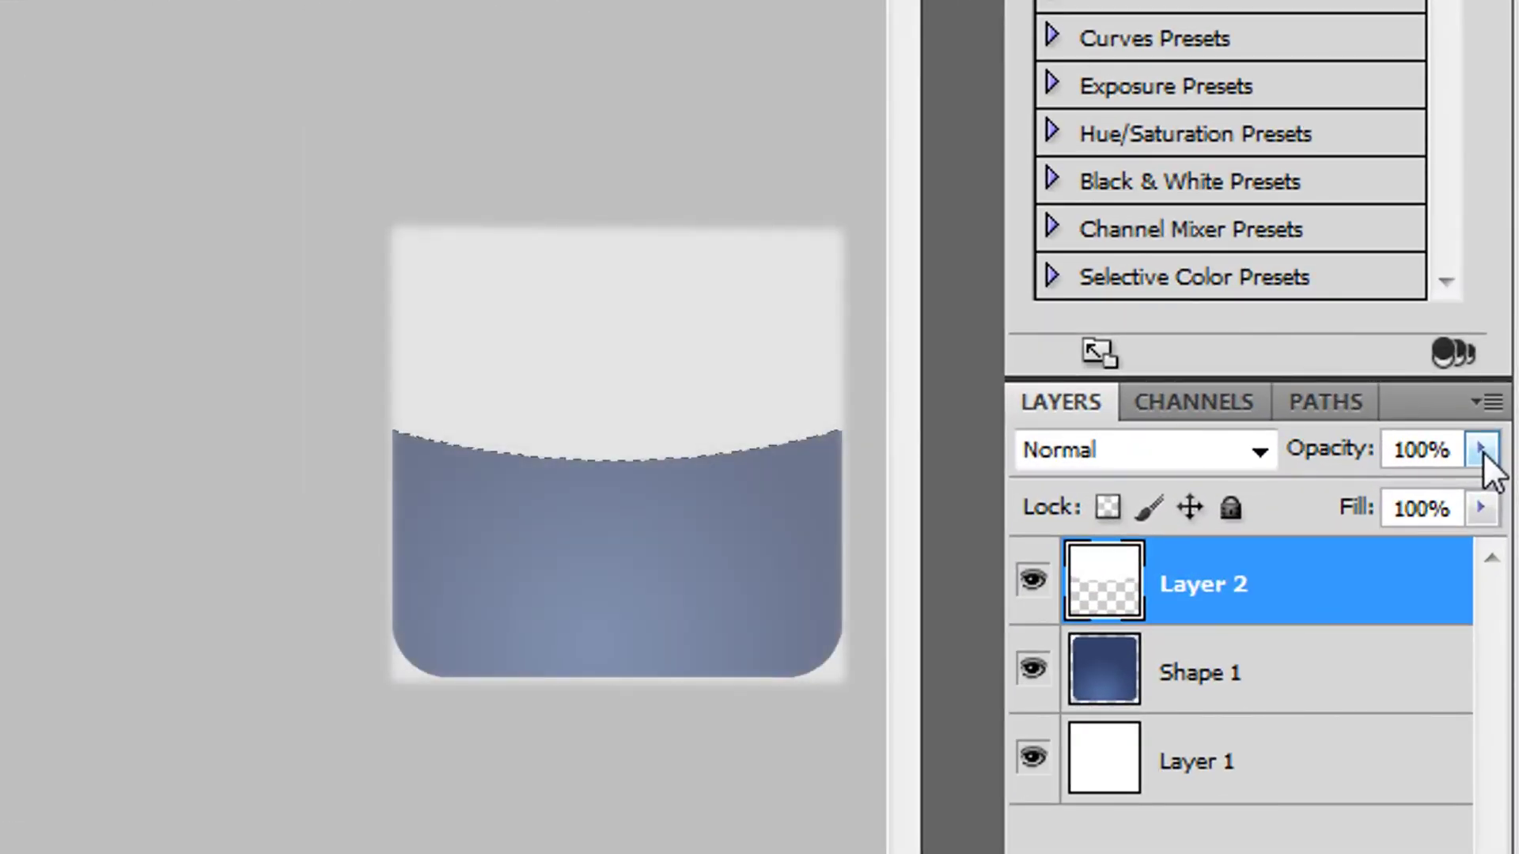
Lower the white gloss layer's opacity to 20% and clear the elliptical selection.
{"action": "left_click", "coordinate": [1482, 451]}
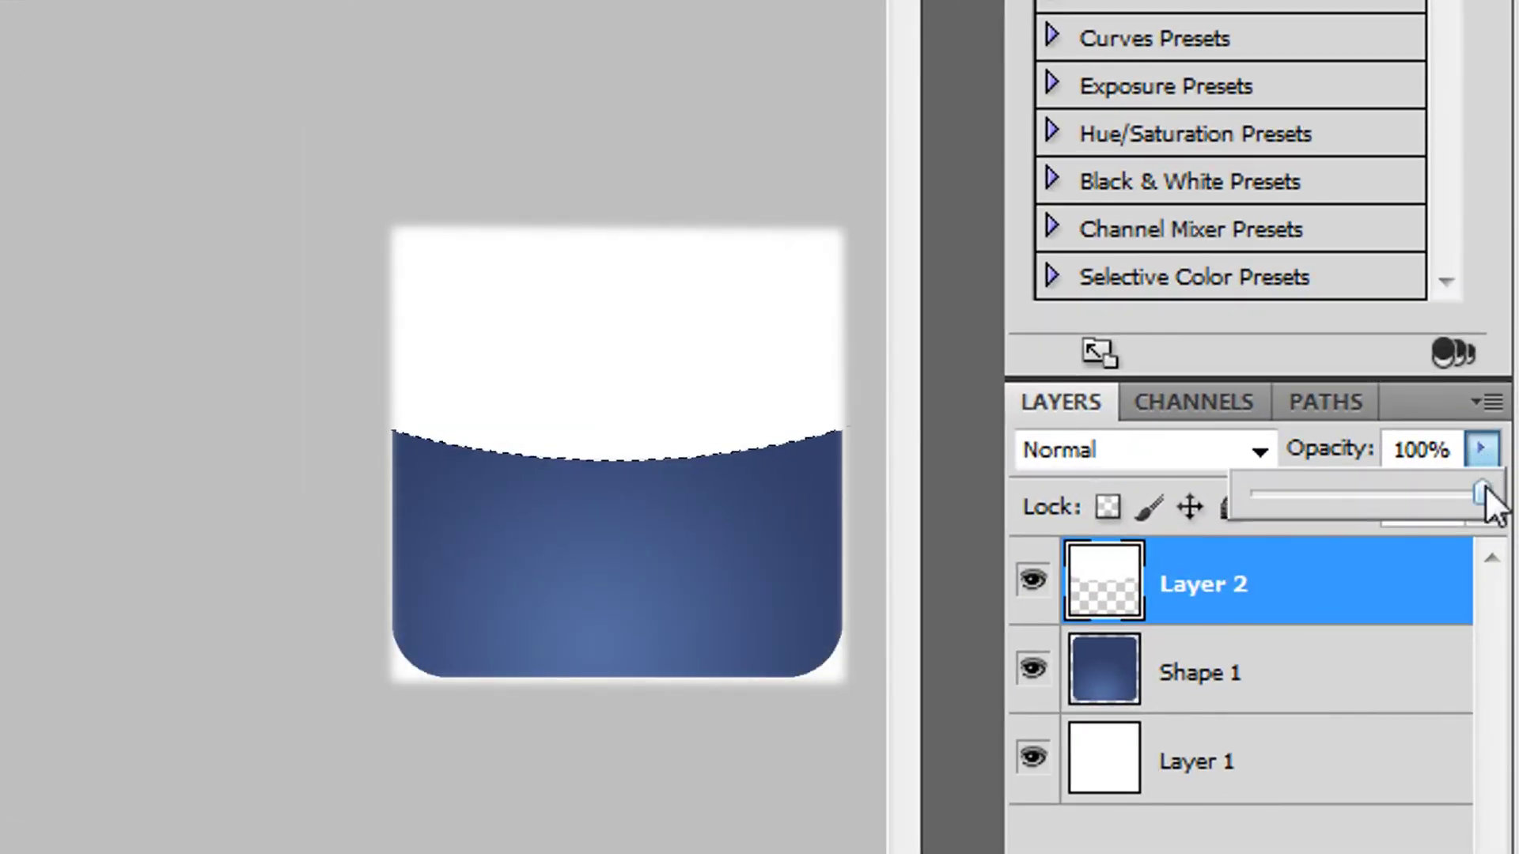
{"action": "left_click_drag", "start_coordinate": [1480, 495], "coordinate": [1451, 495]}
{"action": "left_click_drag", "start_coordinate": [1324, 486], "coordinate": [1297, 495]}
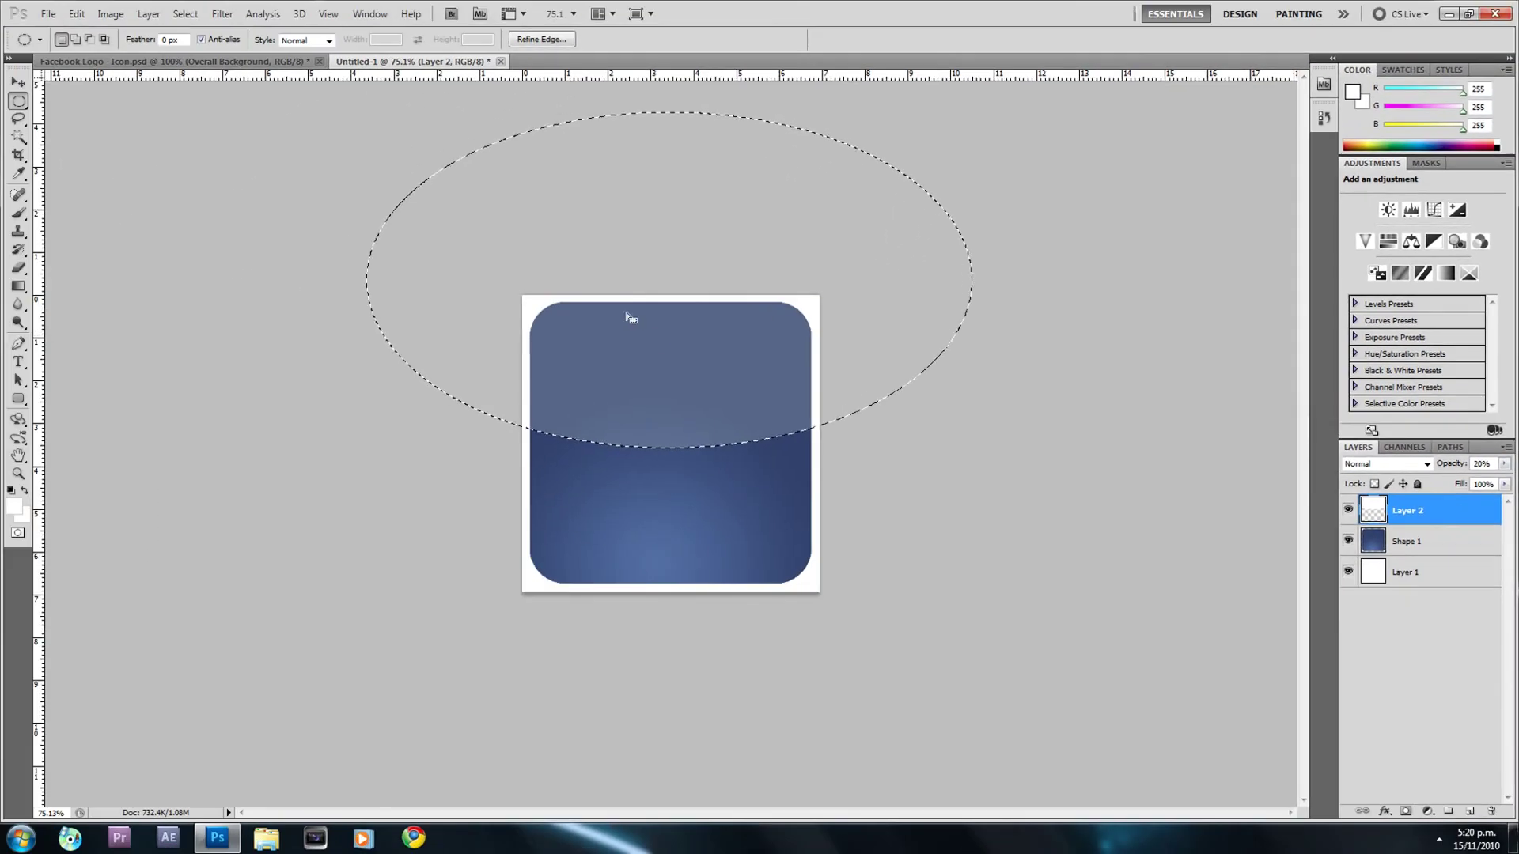
{"action": "right_click", "coordinate": [656, 337]}
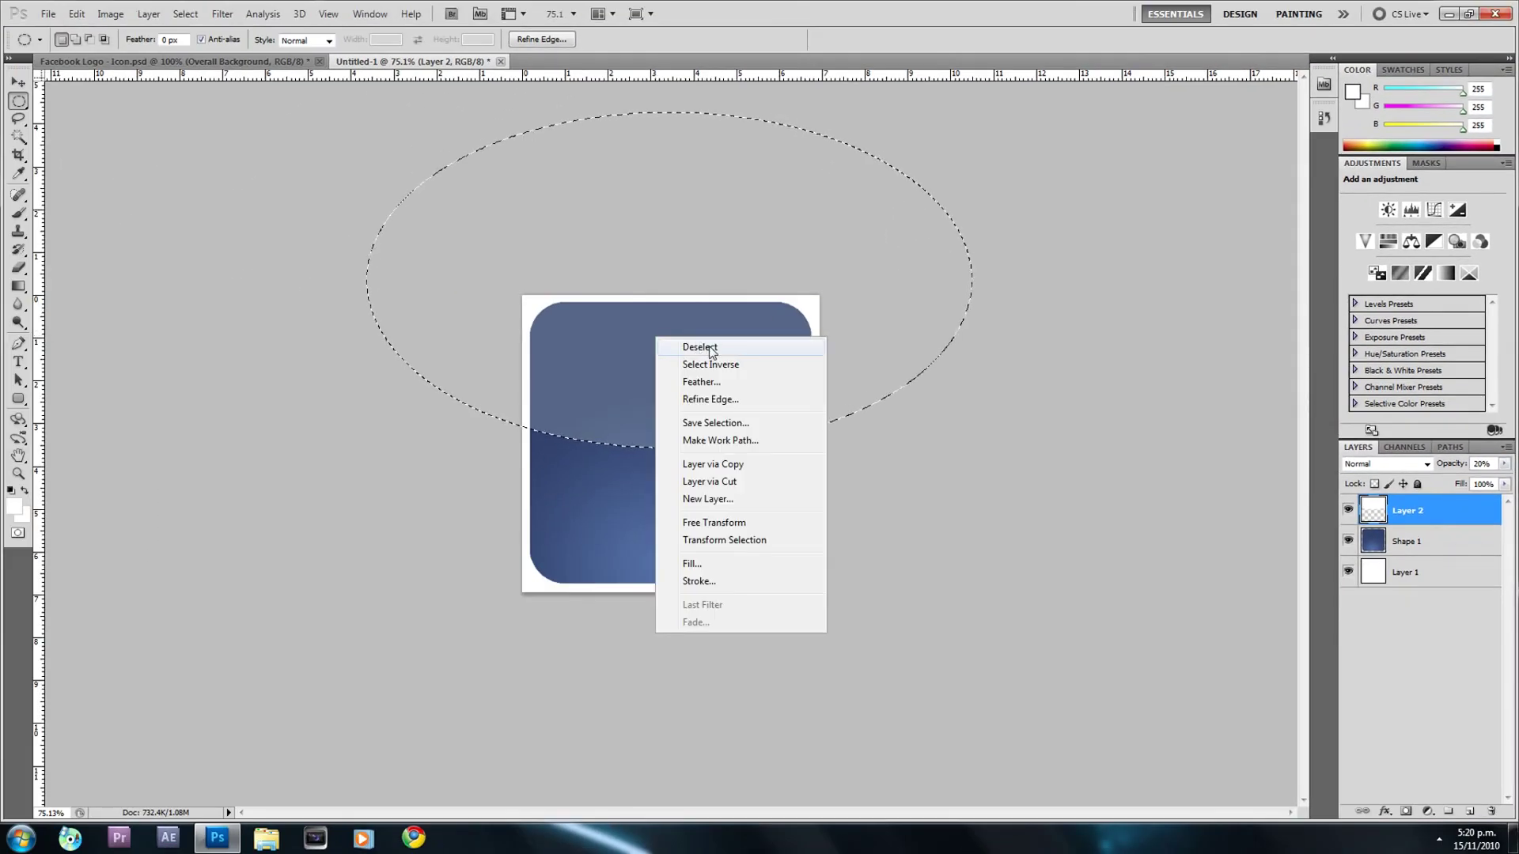
{"action": "left_click", "coordinate": [696, 347]}
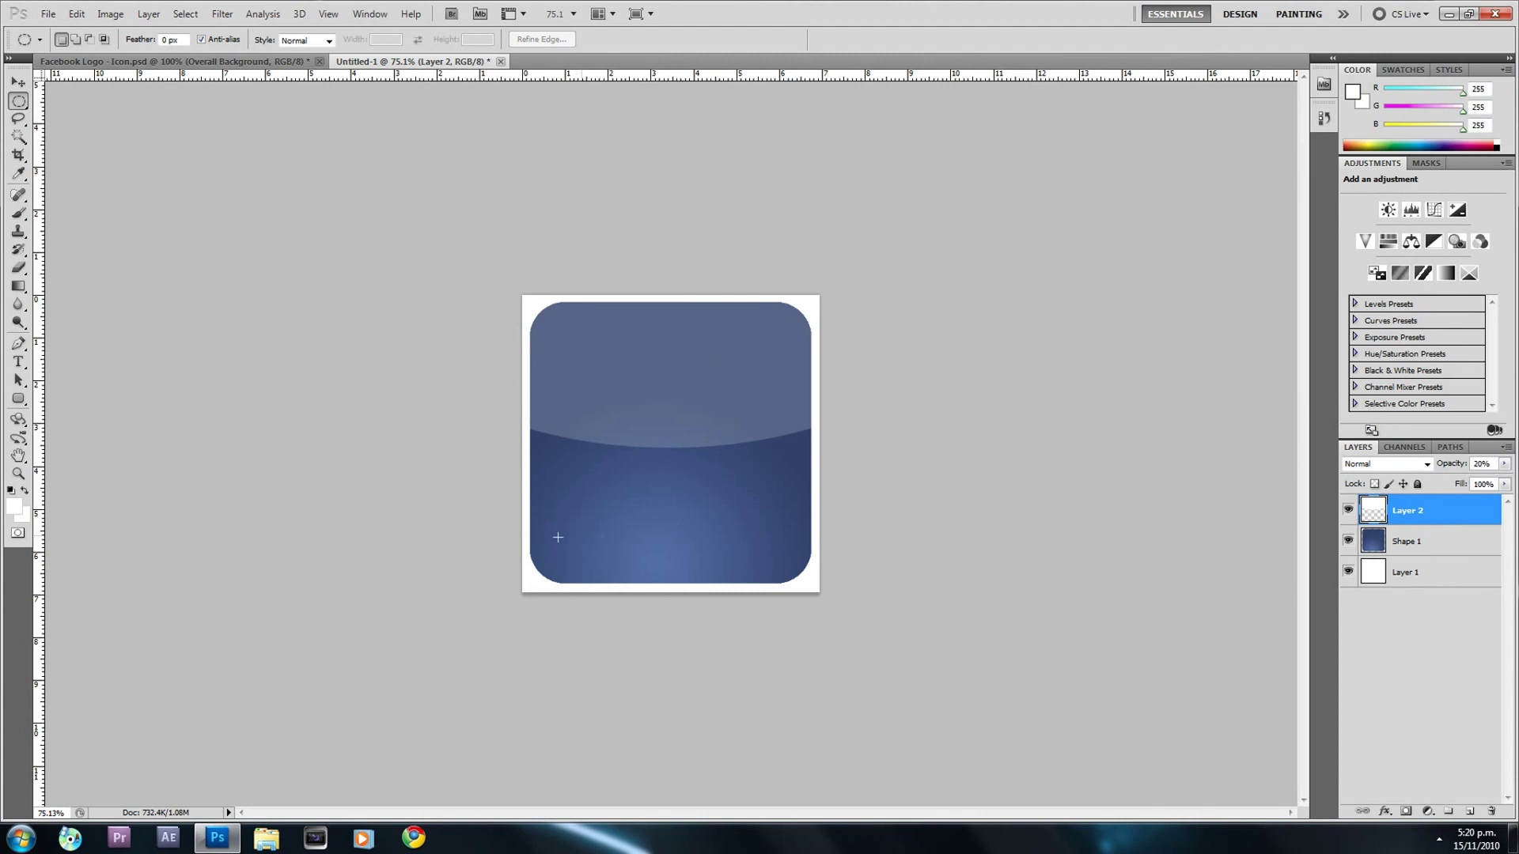
Draw a white rounded rectangle with a 15 px corner radius across the lower part of the icon.
{"action": "key", "text": "ctrl+Tab"}
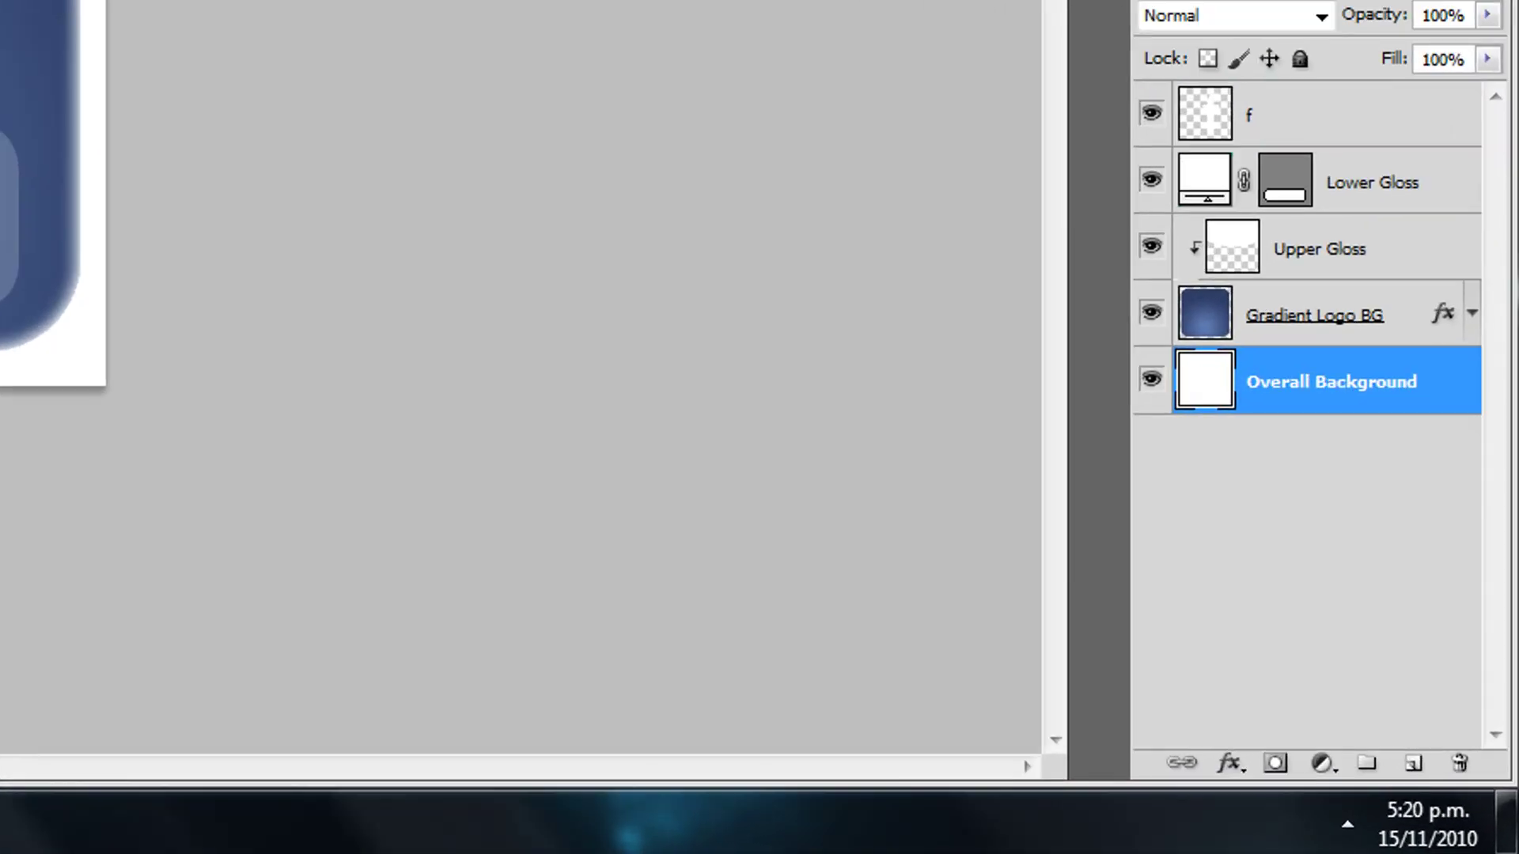
{"action": "key", "text": "ctrl+Tab"}
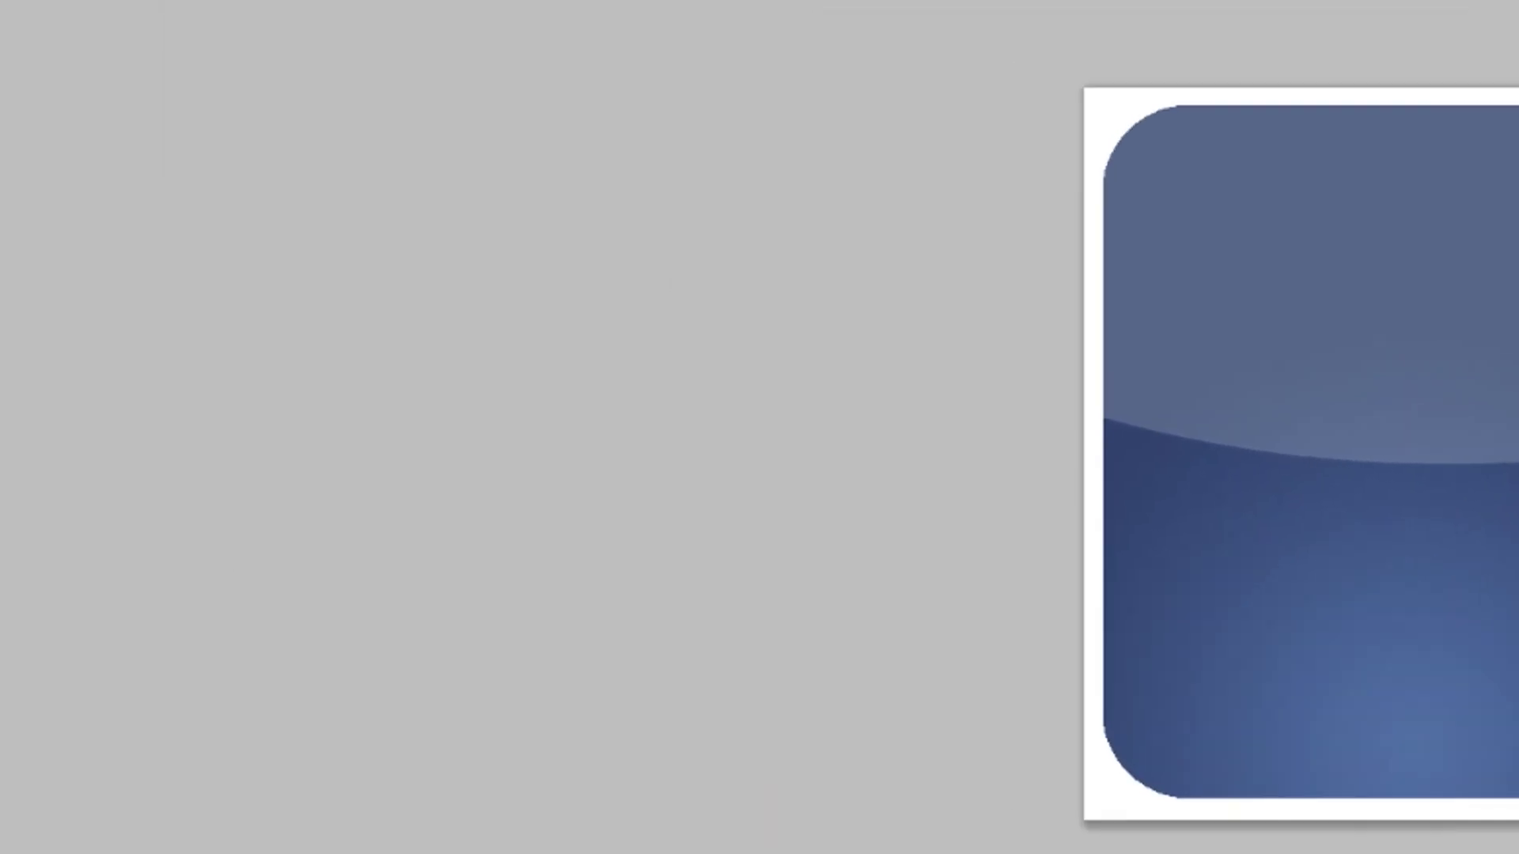
{"action": "left_click", "coordinate": [39, 405]}
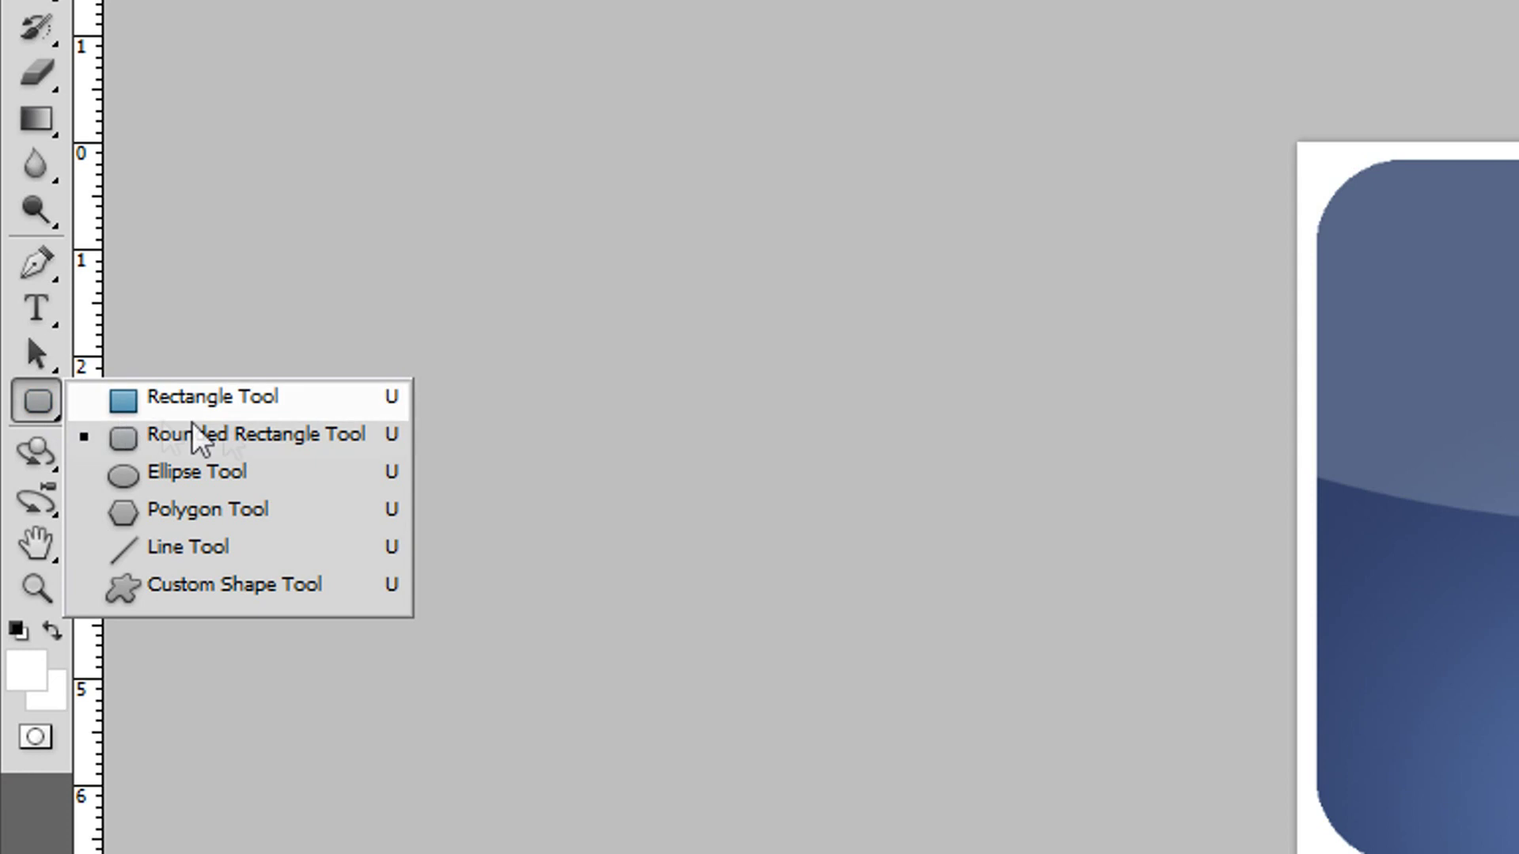
{"action": "left_click", "coordinate": [371, 447]}
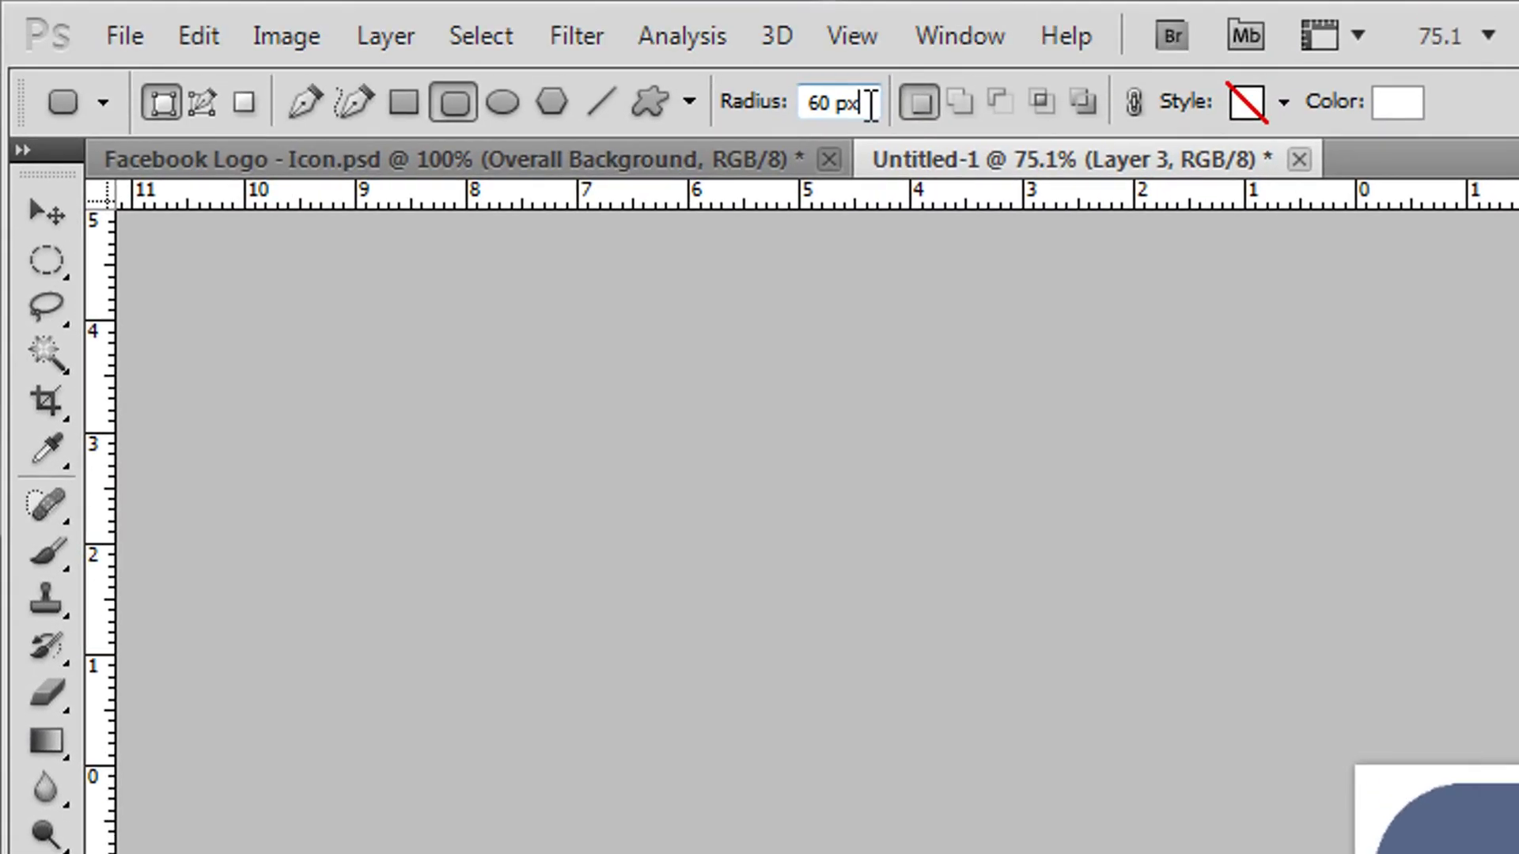
{"action": "left_click_drag", "start_coordinate": [875, 106], "coordinate": [763, 109]}
{"action": "type", "text": "15"}
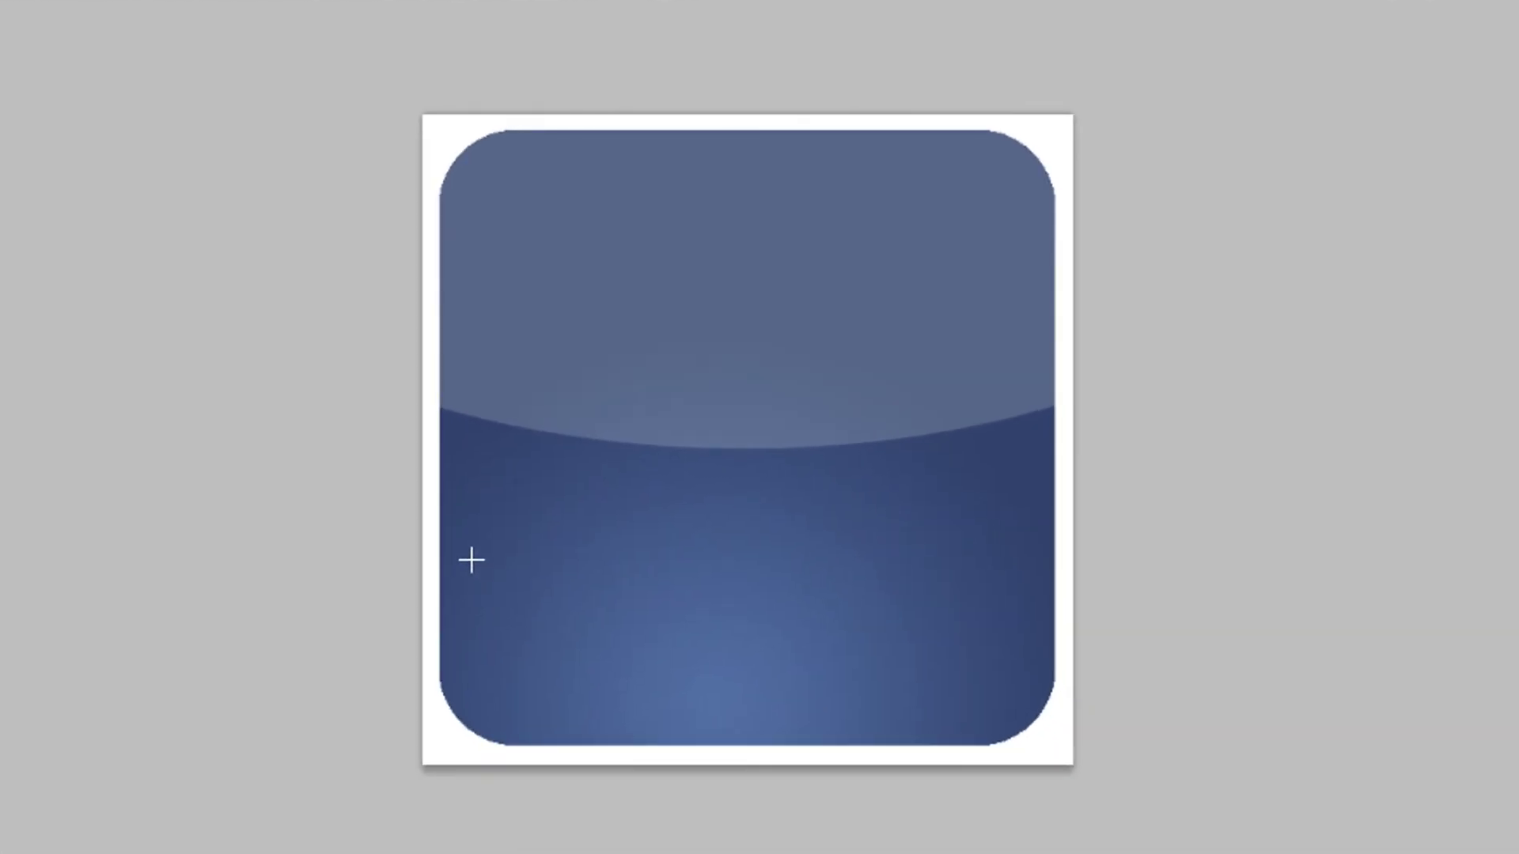
{"action": "left_click_drag", "start_coordinate": [472, 560], "coordinate": [1021, 705]}
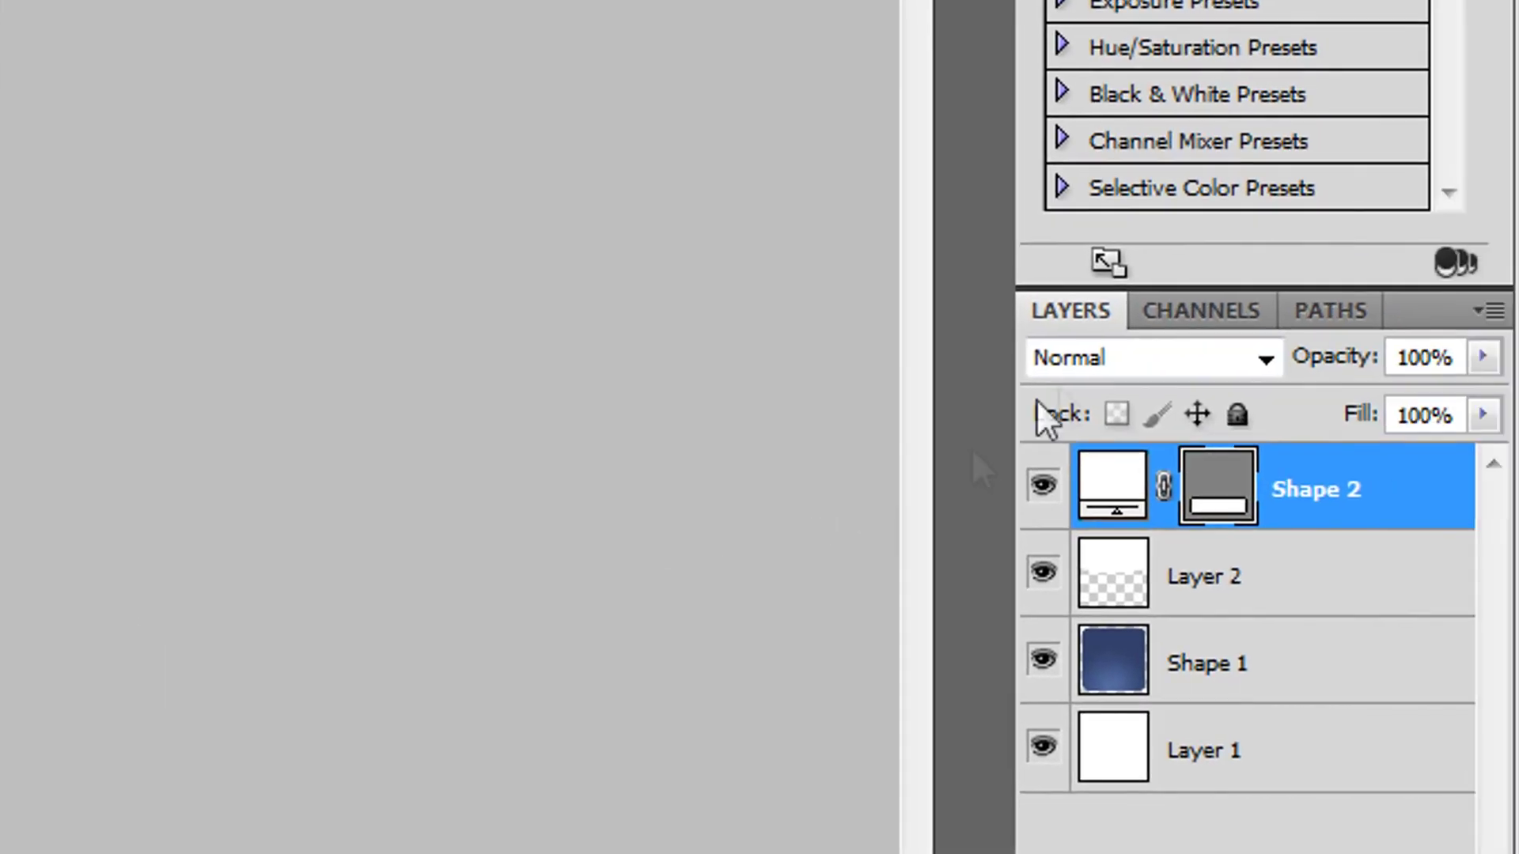
Set the opacity of the lower white rounded rectangle's layer to 30%.
{"action": "left_click", "coordinate": [1483, 357]}
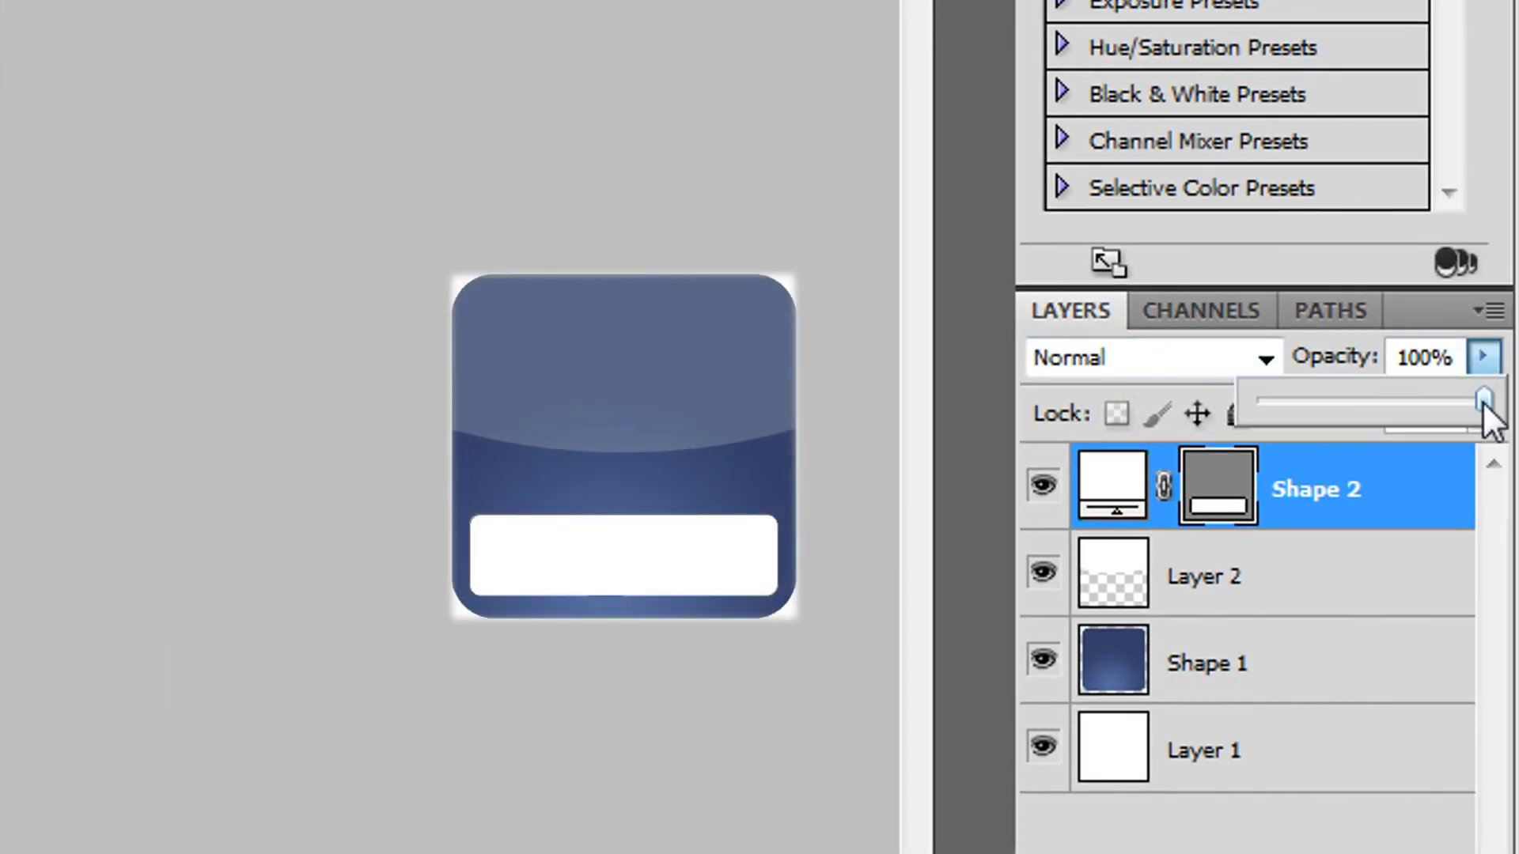
{"action": "left_click_drag", "start_coordinate": [1464, 355], "coordinate": [1291, 356]}
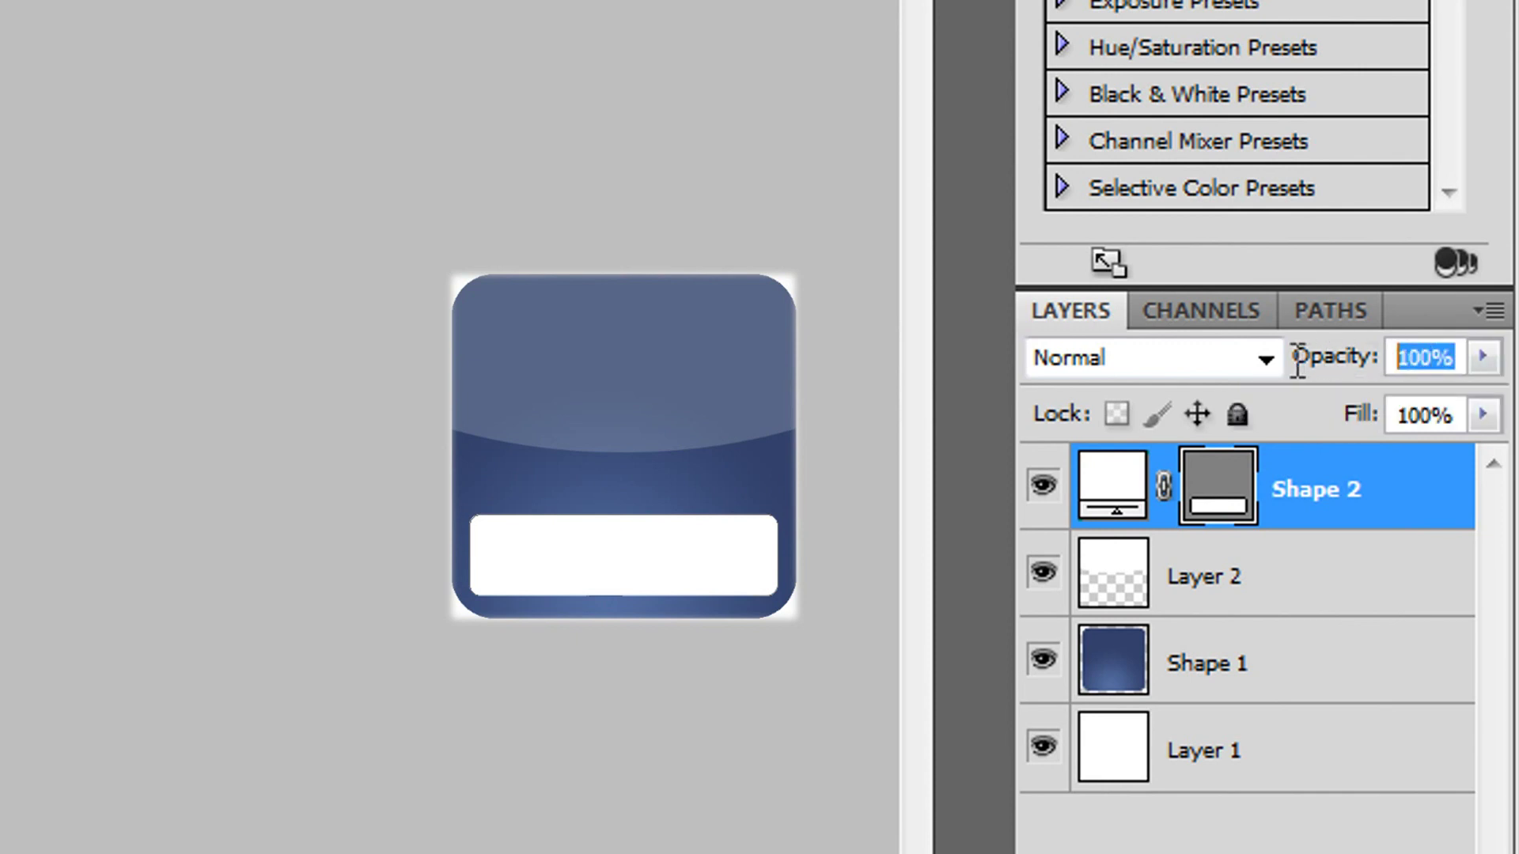
{"action": "type", "text": "25"}
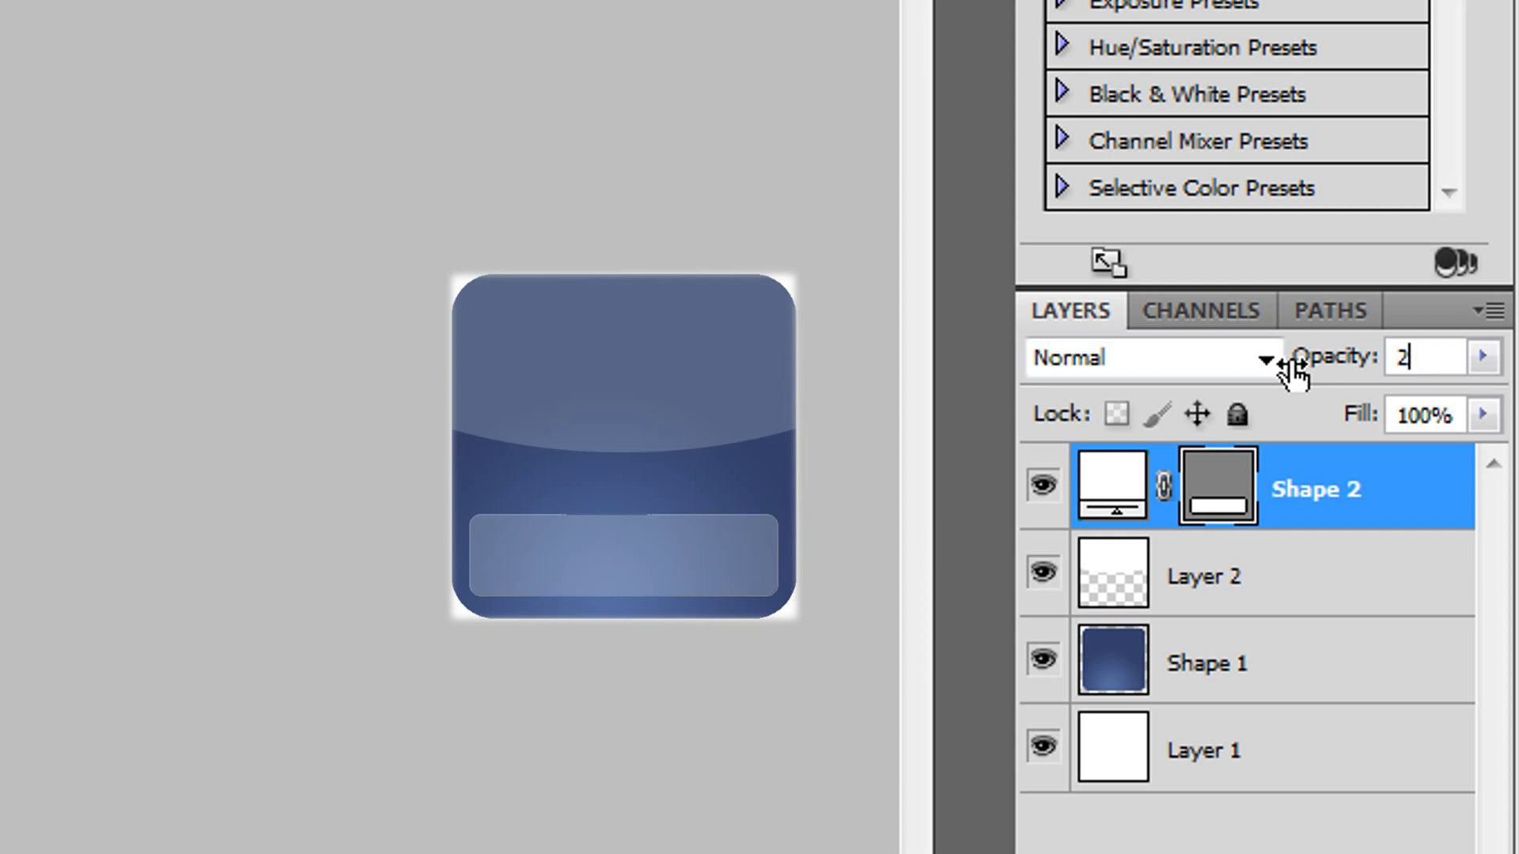
{"action": "key", "text": "BackSpace"}
{"action": "type", "text": "30"}
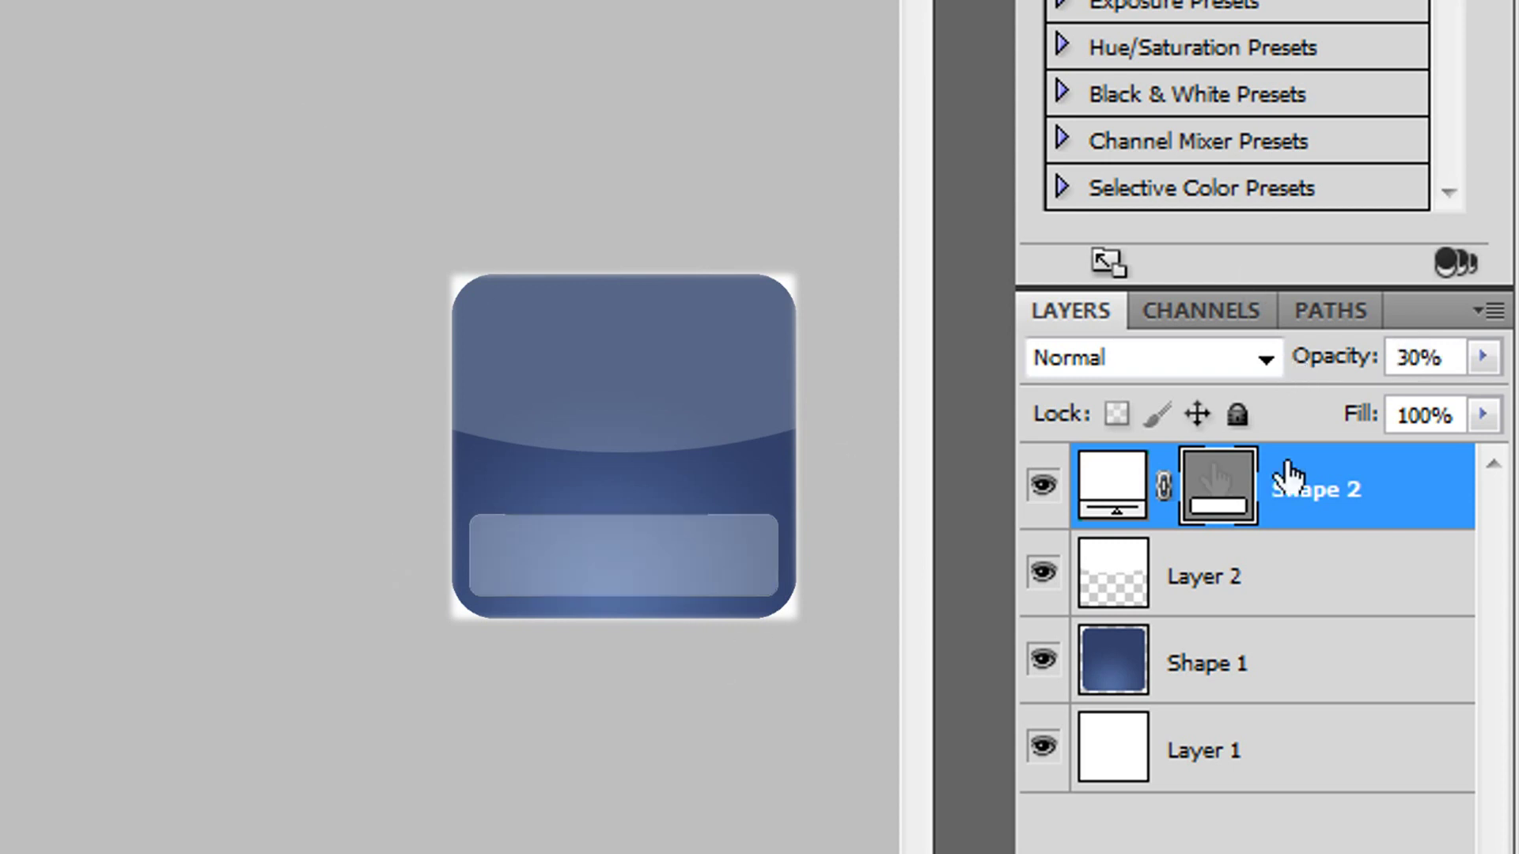
Set the upper gloss layer's opacity to 15% and deselect all layers.
{"action": "left_click", "coordinate": [1352, 593]}
{"action": "left_click", "coordinate": [1458, 356]}
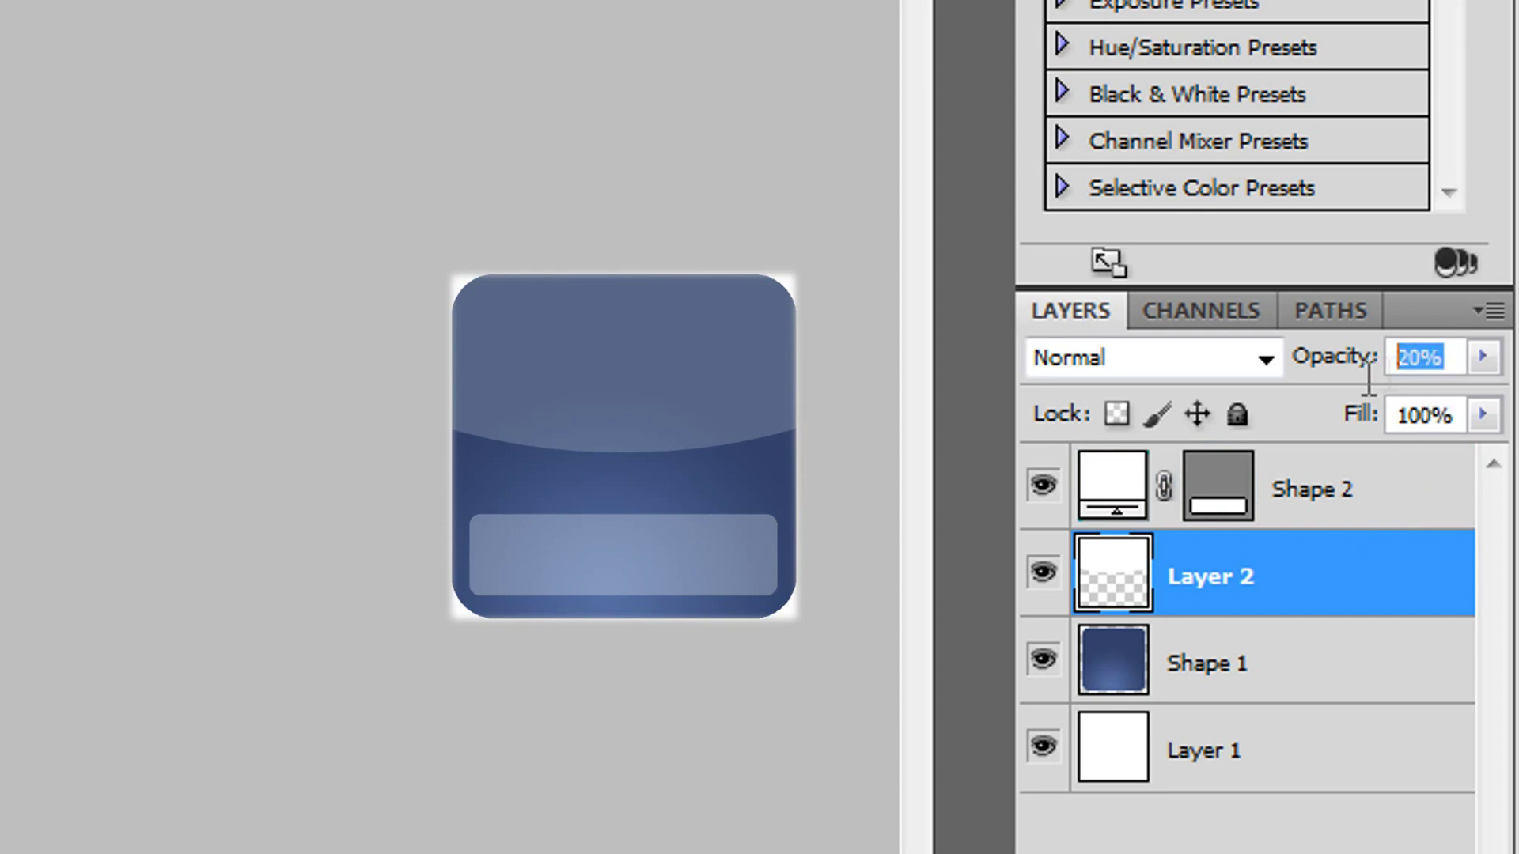
{"action": "type", "text": "15"}
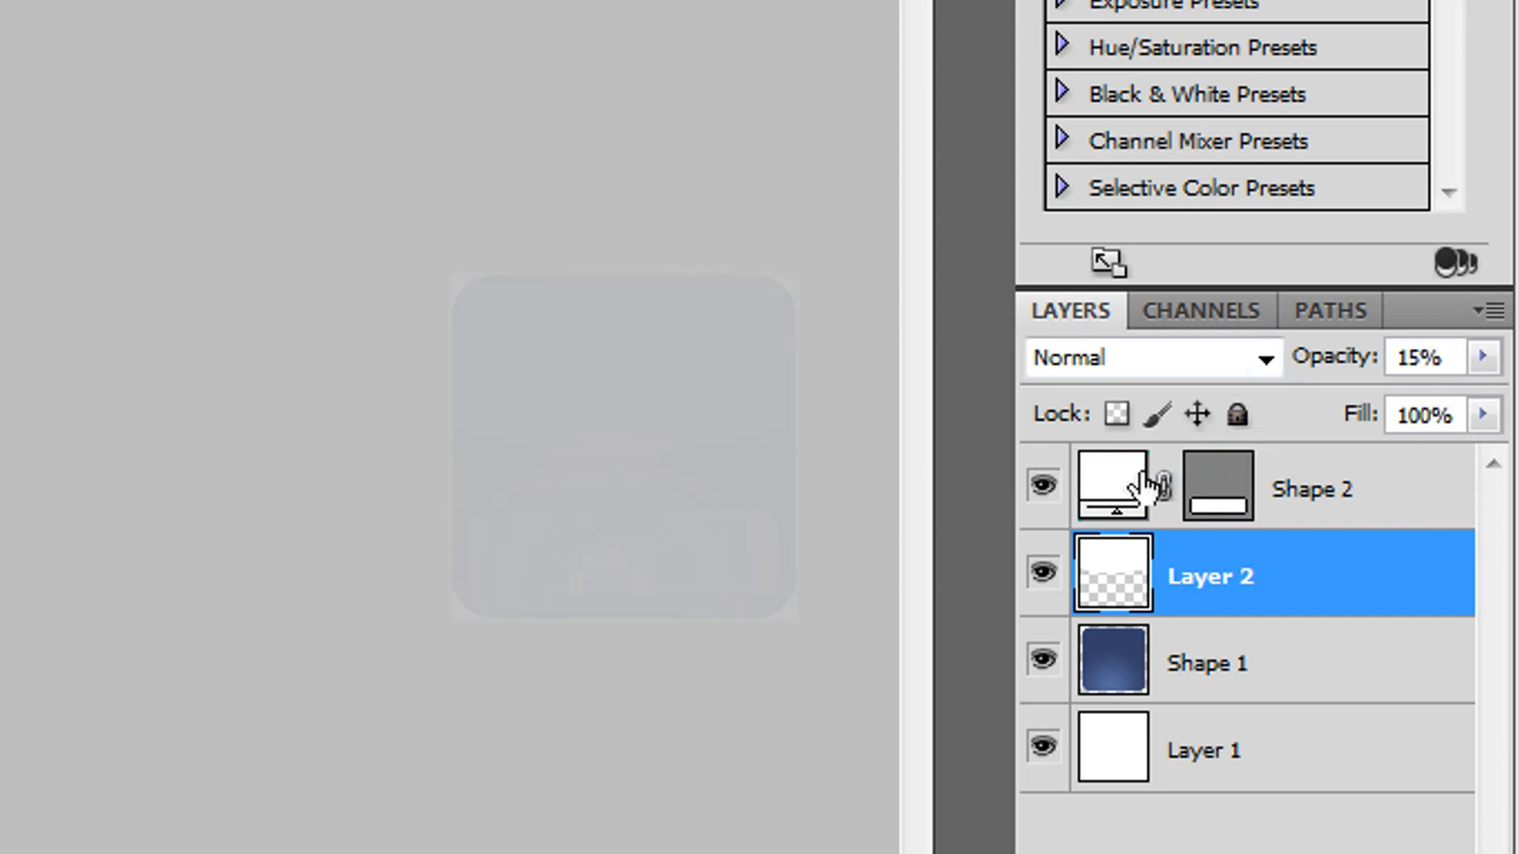
{"action": "left_click", "coordinate": [1376, 791]}
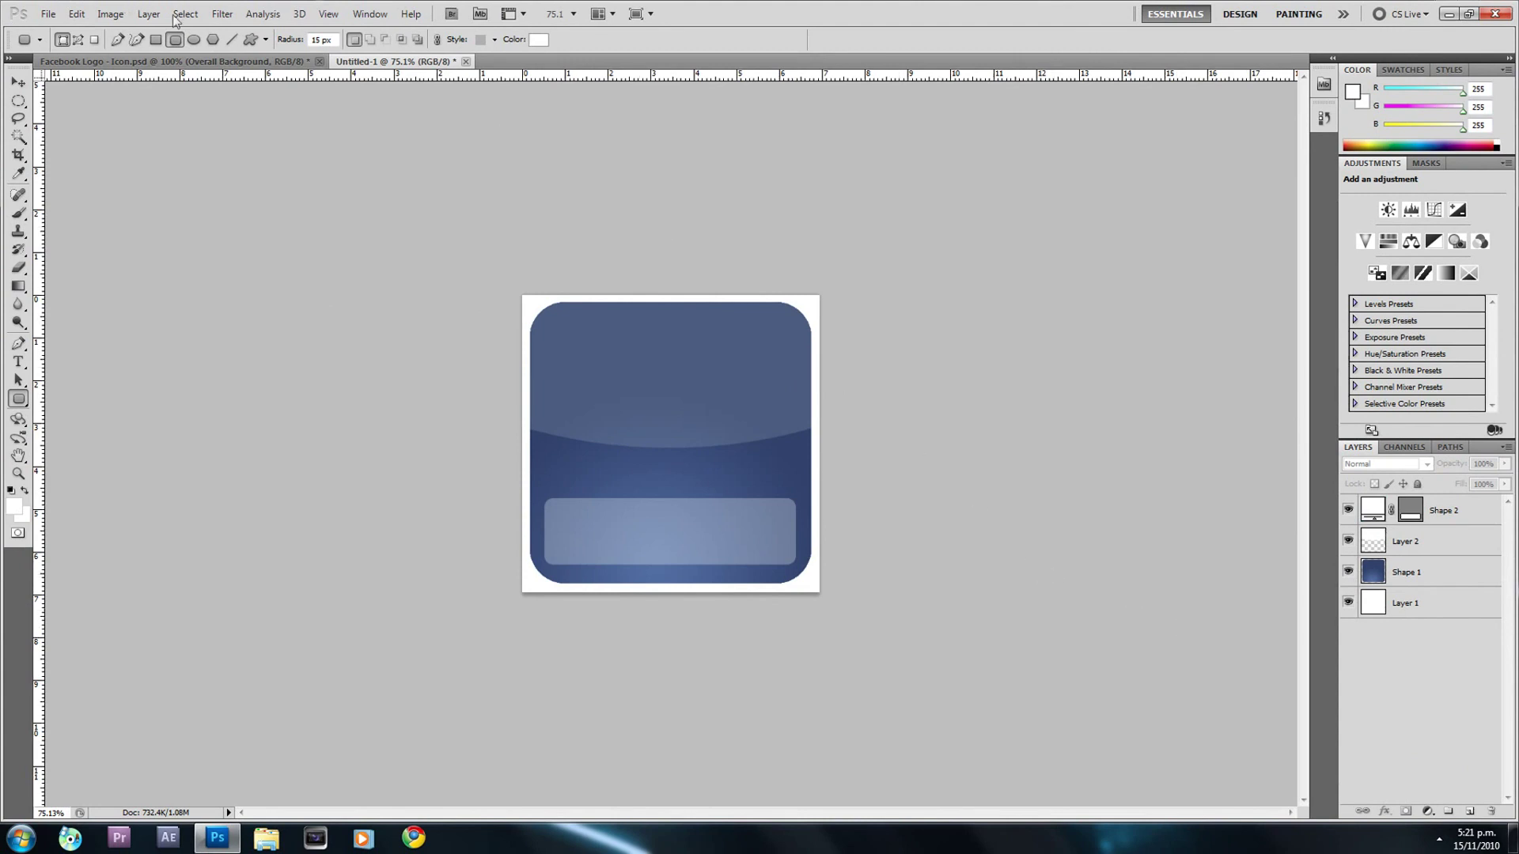
Check the reference icon, then add a new layer and draw a horizontal text box covering the whole icon.
{"action": "left_click", "coordinate": [233, 61]}
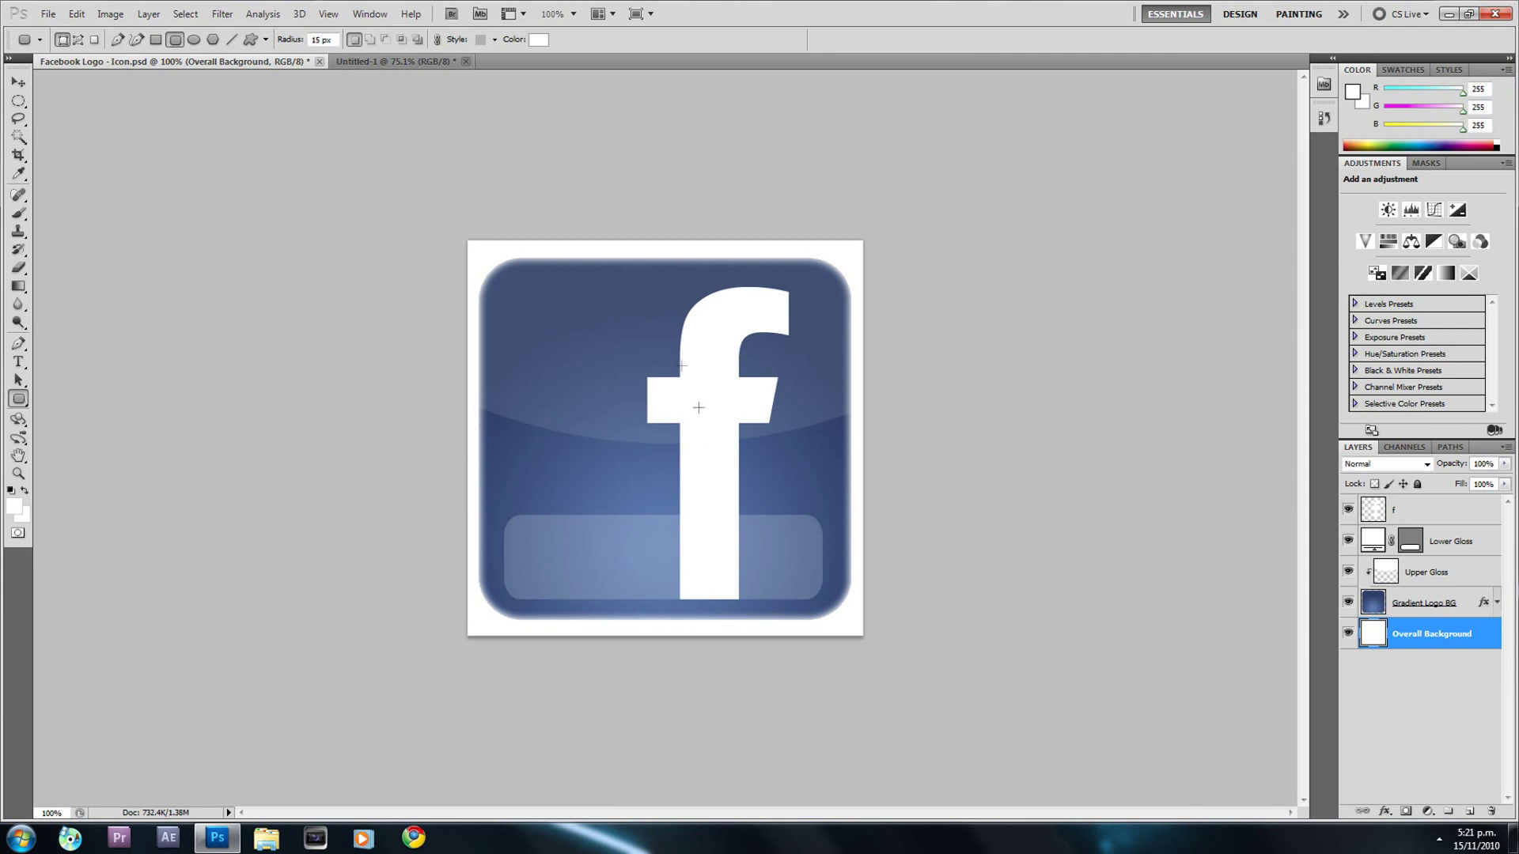
{"action": "left_click", "coordinate": [421, 58]}
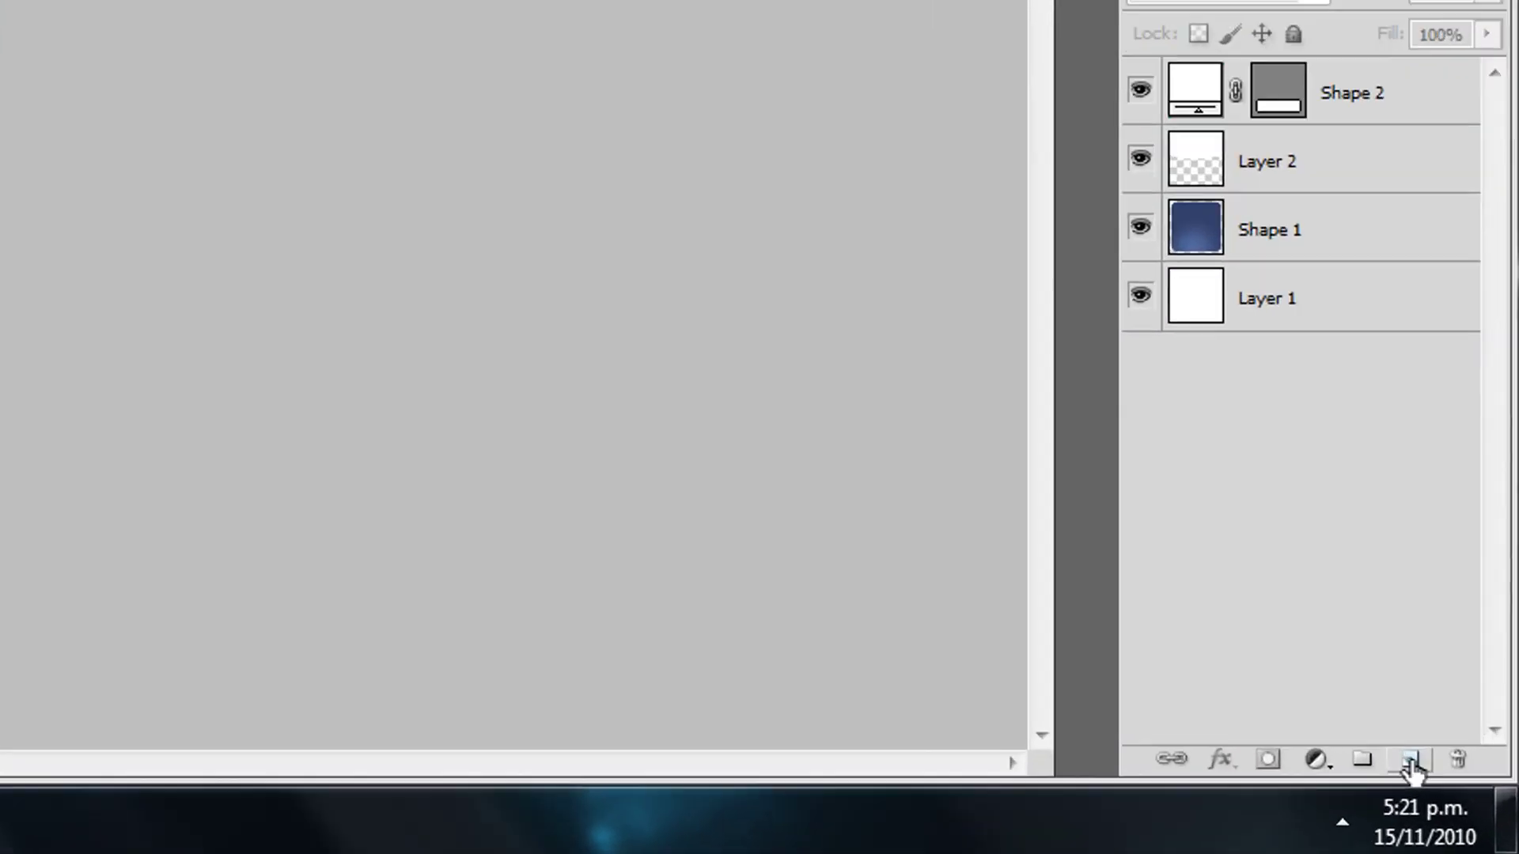
{"action": "left_click", "coordinate": [1460, 803]}
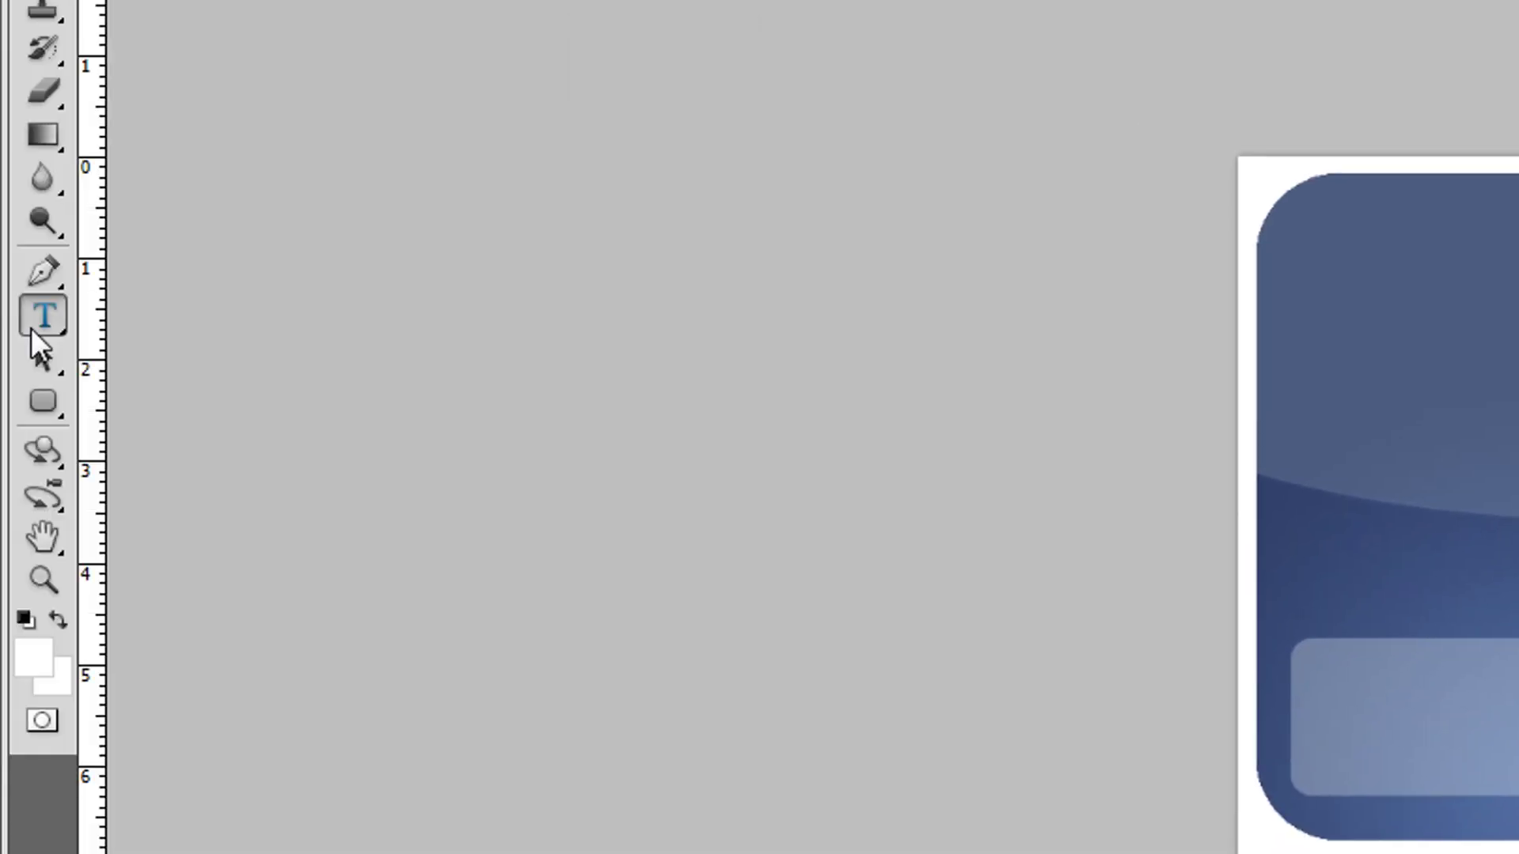
{"action": "left_click", "coordinate": [33, 329]}
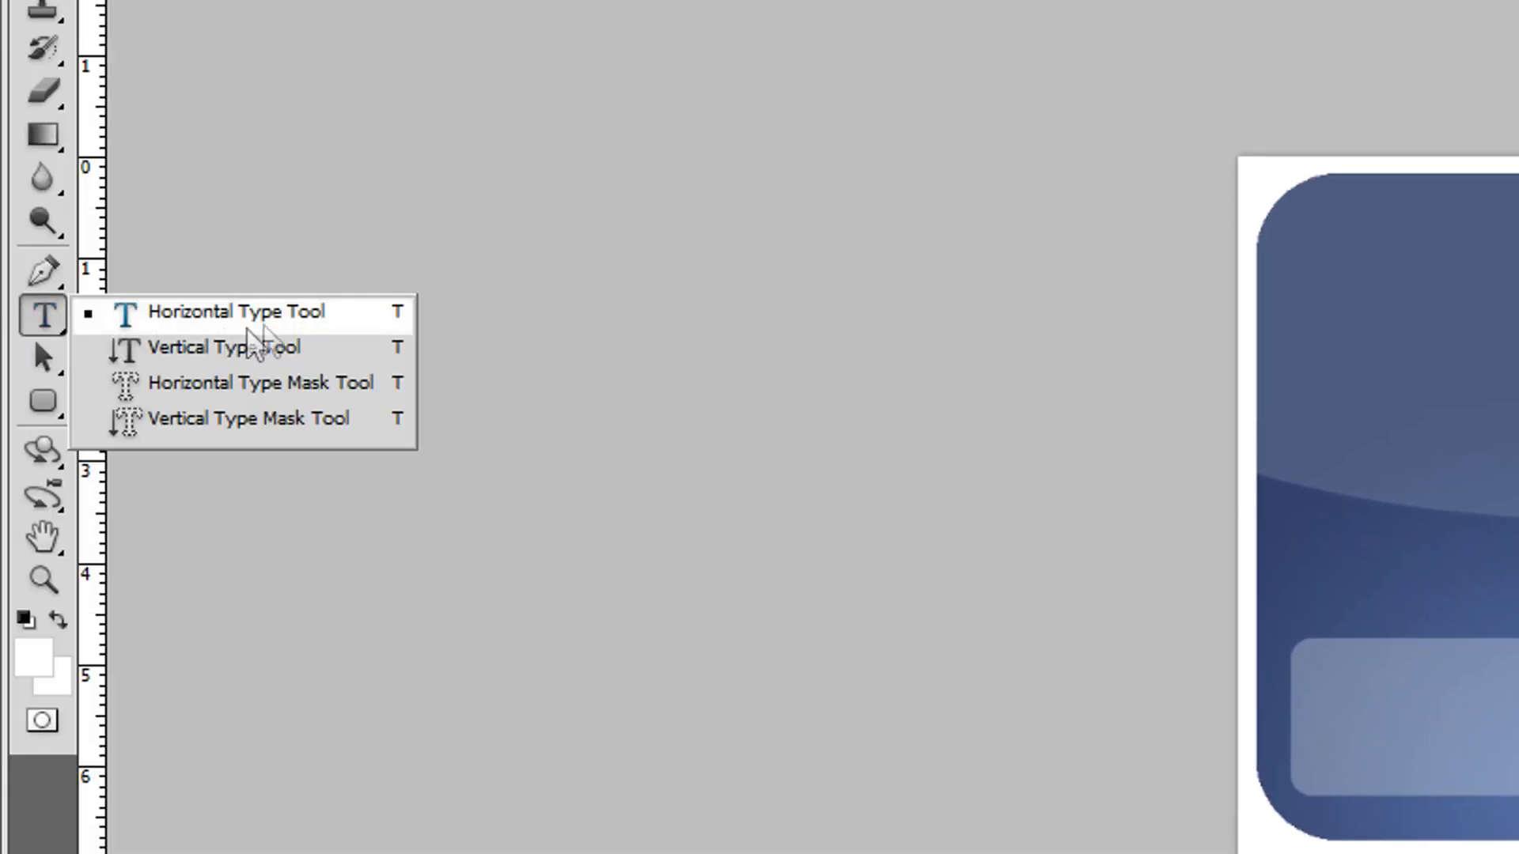
{"action": "left_click", "coordinate": [310, 316]}
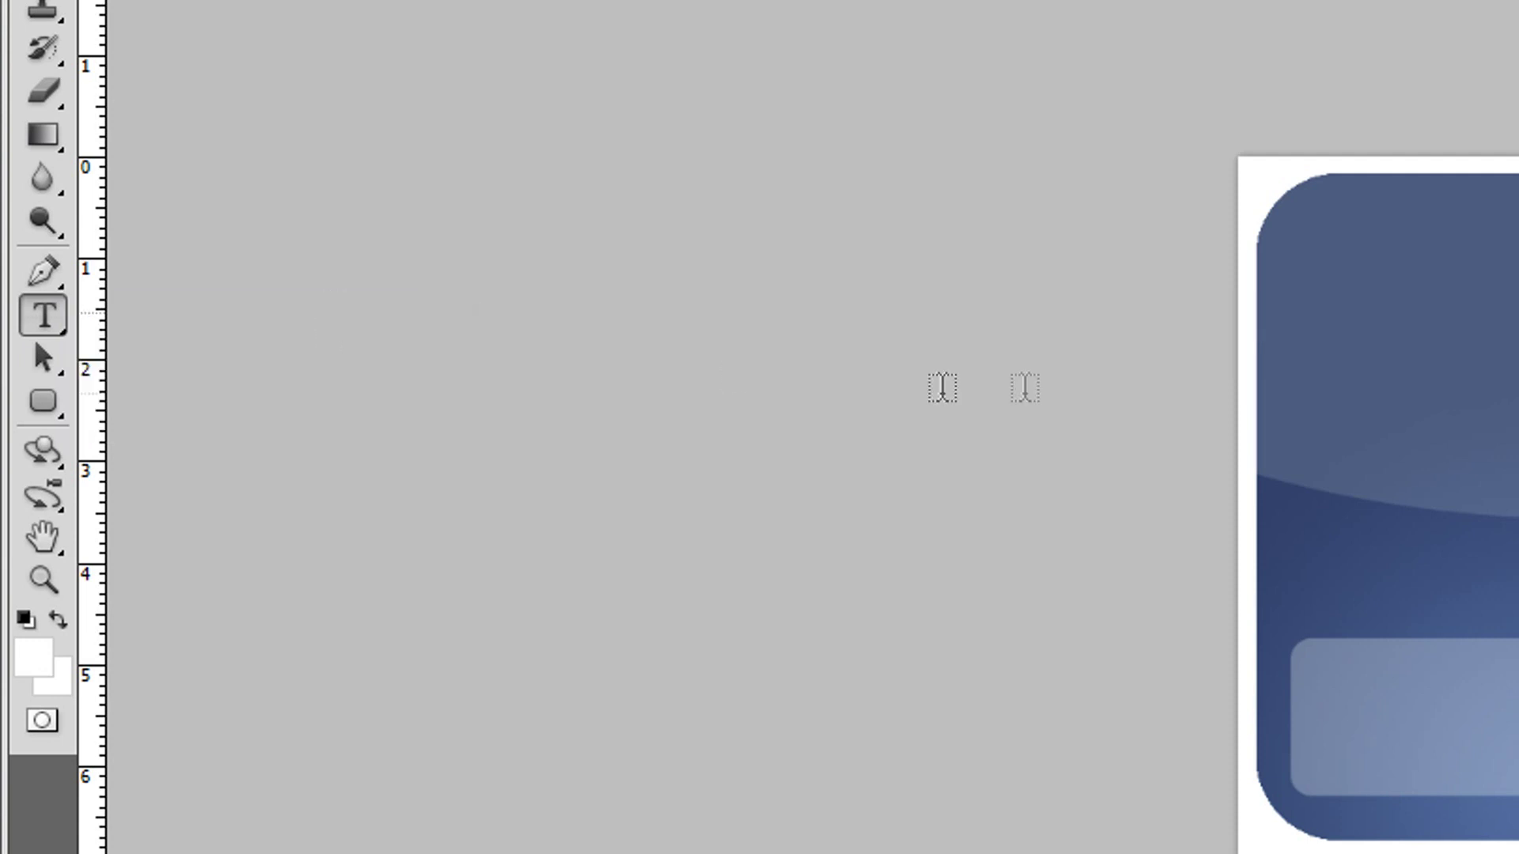
{"action": "left_click_drag", "start_coordinate": [502, 46], "coordinate": [1150, 749]}
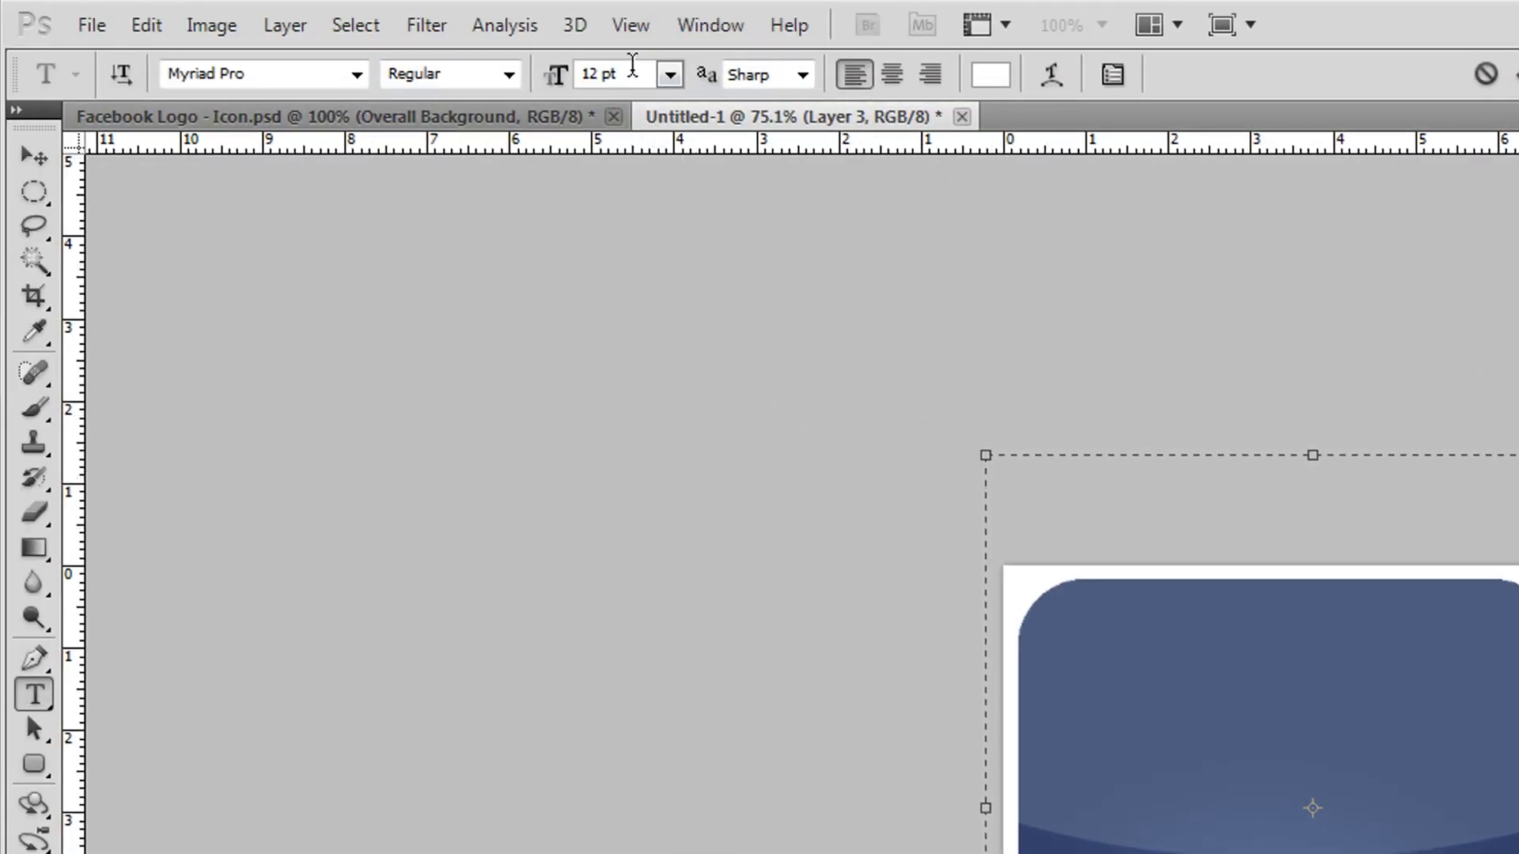
Enter a white lowercase f in the text box, set in Arial Bold at 300 pt.
{"action": "left_click", "coordinate": [635, 65]}
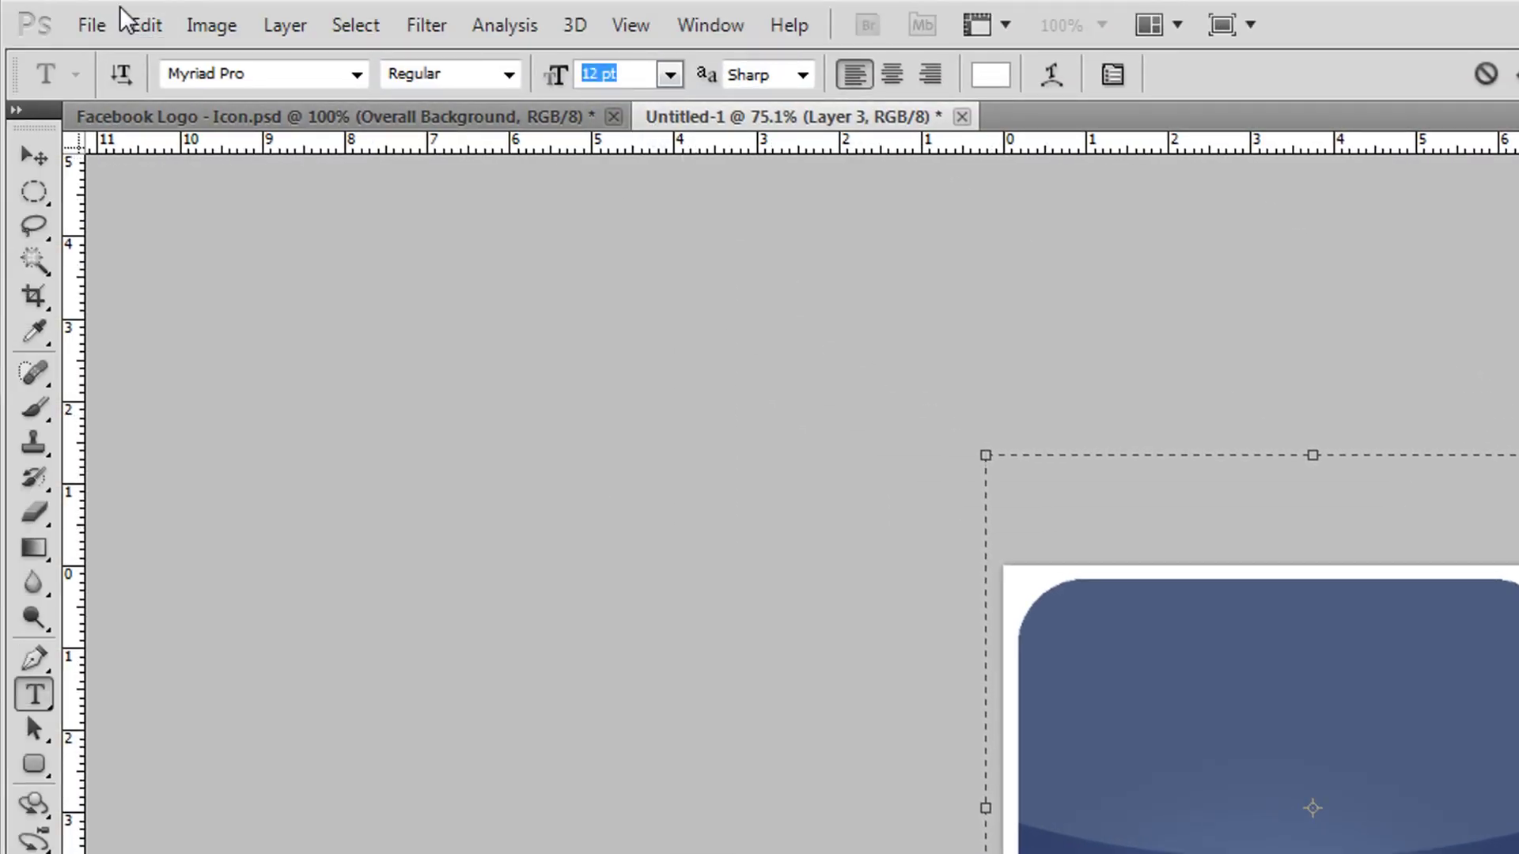
{"action": "type", "text": "300"}
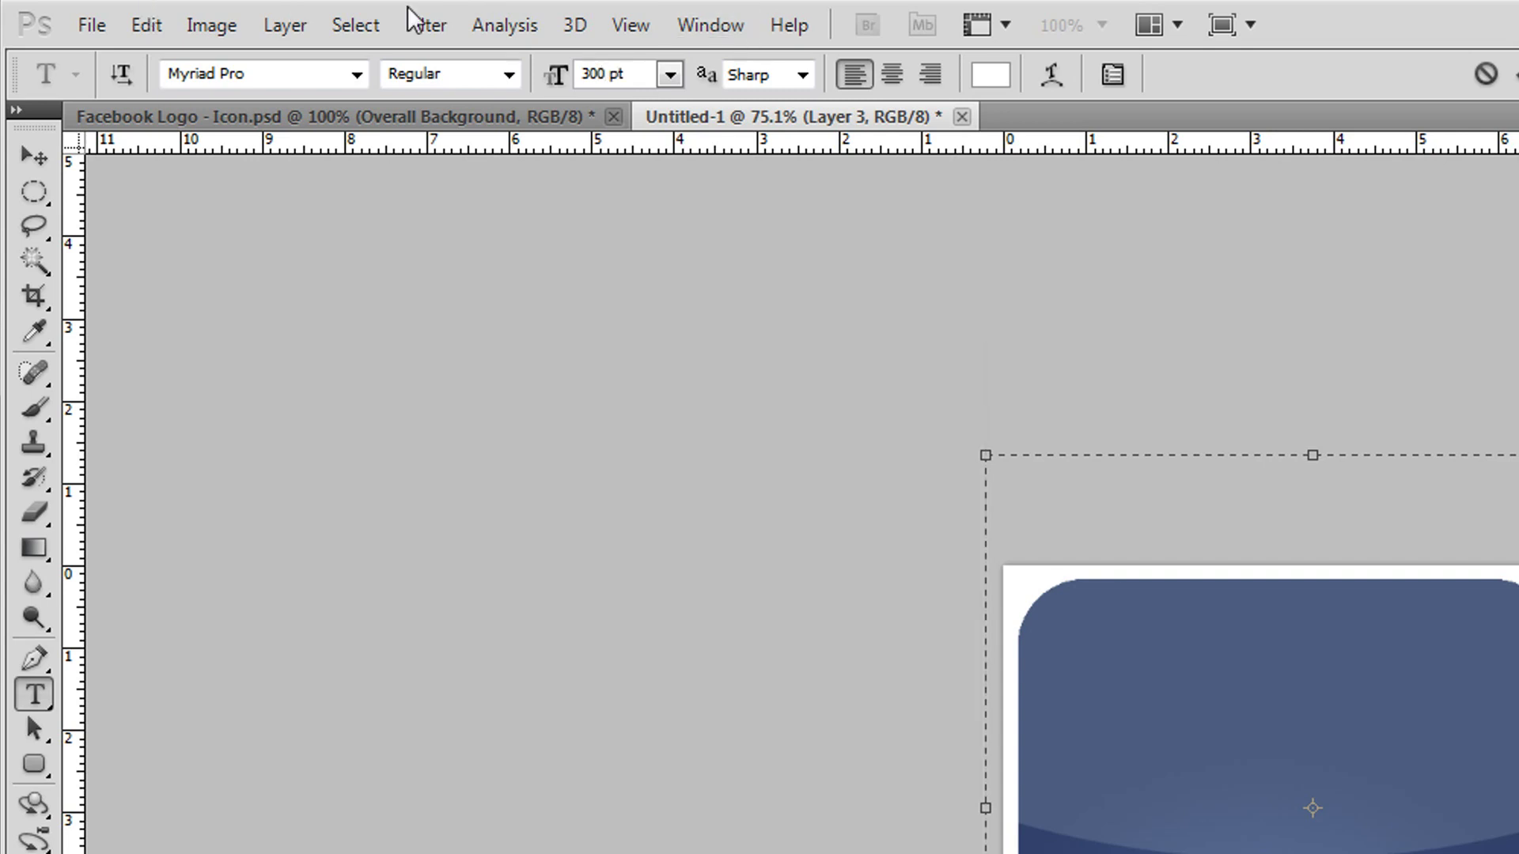
{"action": "left_click", "coordinate": [354, 87]}
{"action": "scroll", "coordinate": [456, 353], "scroll_direction": "up", "scroll_amount": 3}
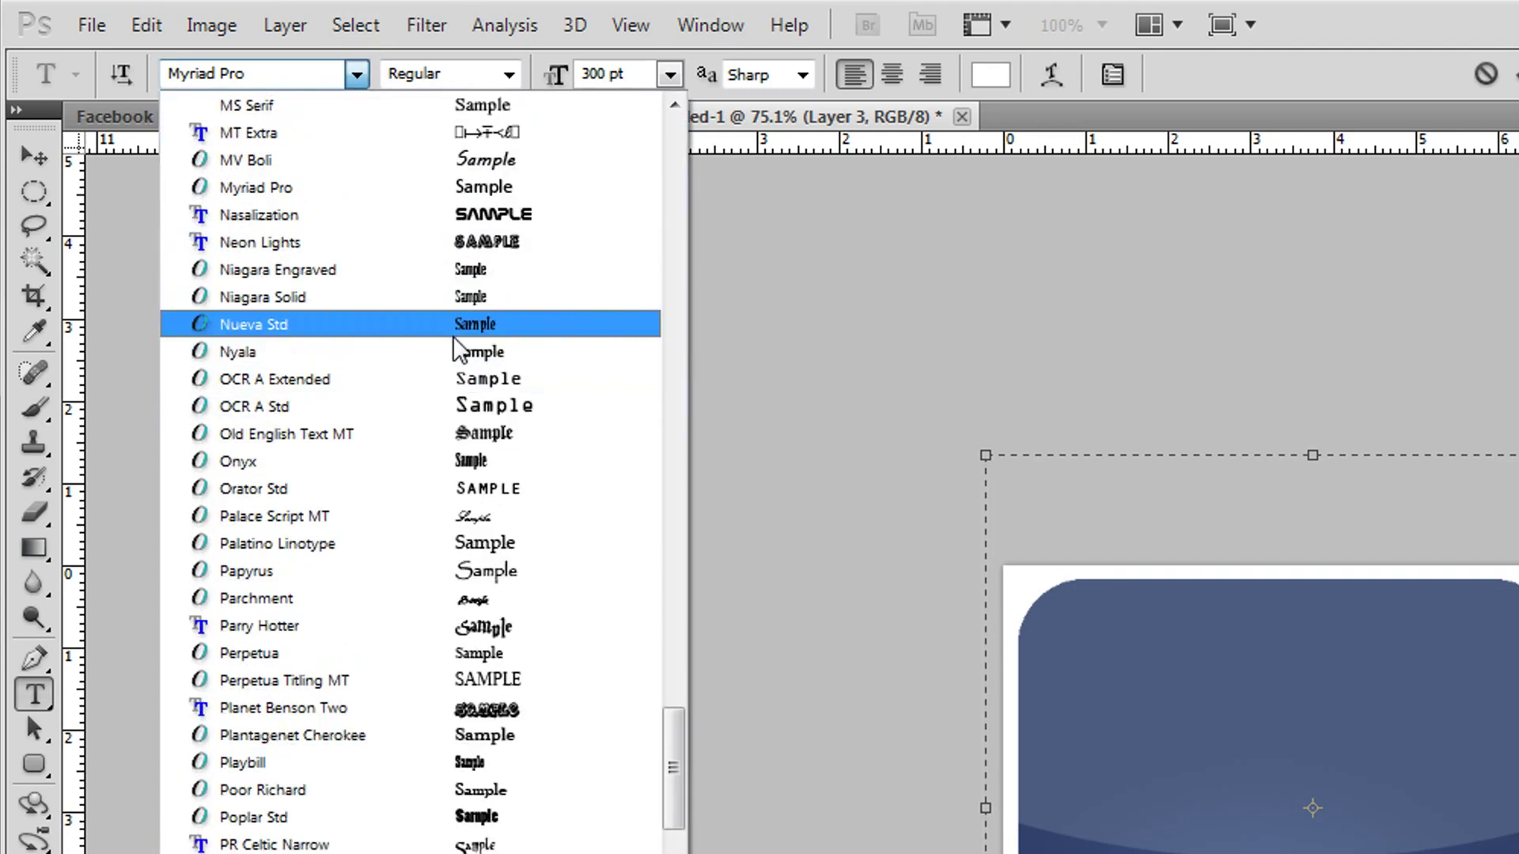
{"action": "scroll", "coordinate": [456, 353], "scroll_direction": "up", "scroll_amount": 20}
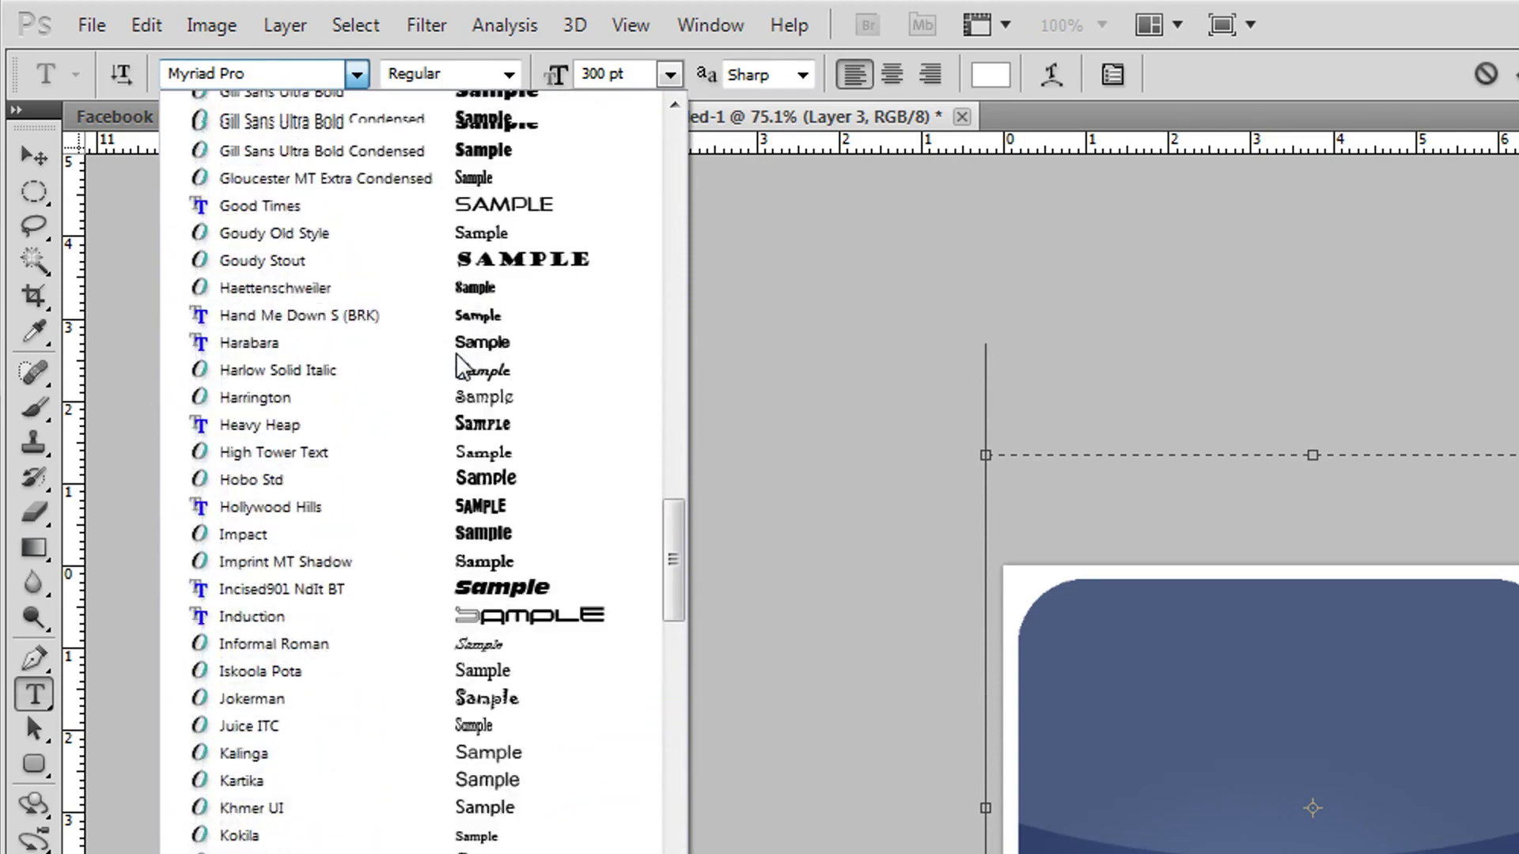
{"action": "scroll", "coordinate": [455, 355], "scroll_direction": "up", "scroll_amount": 20}
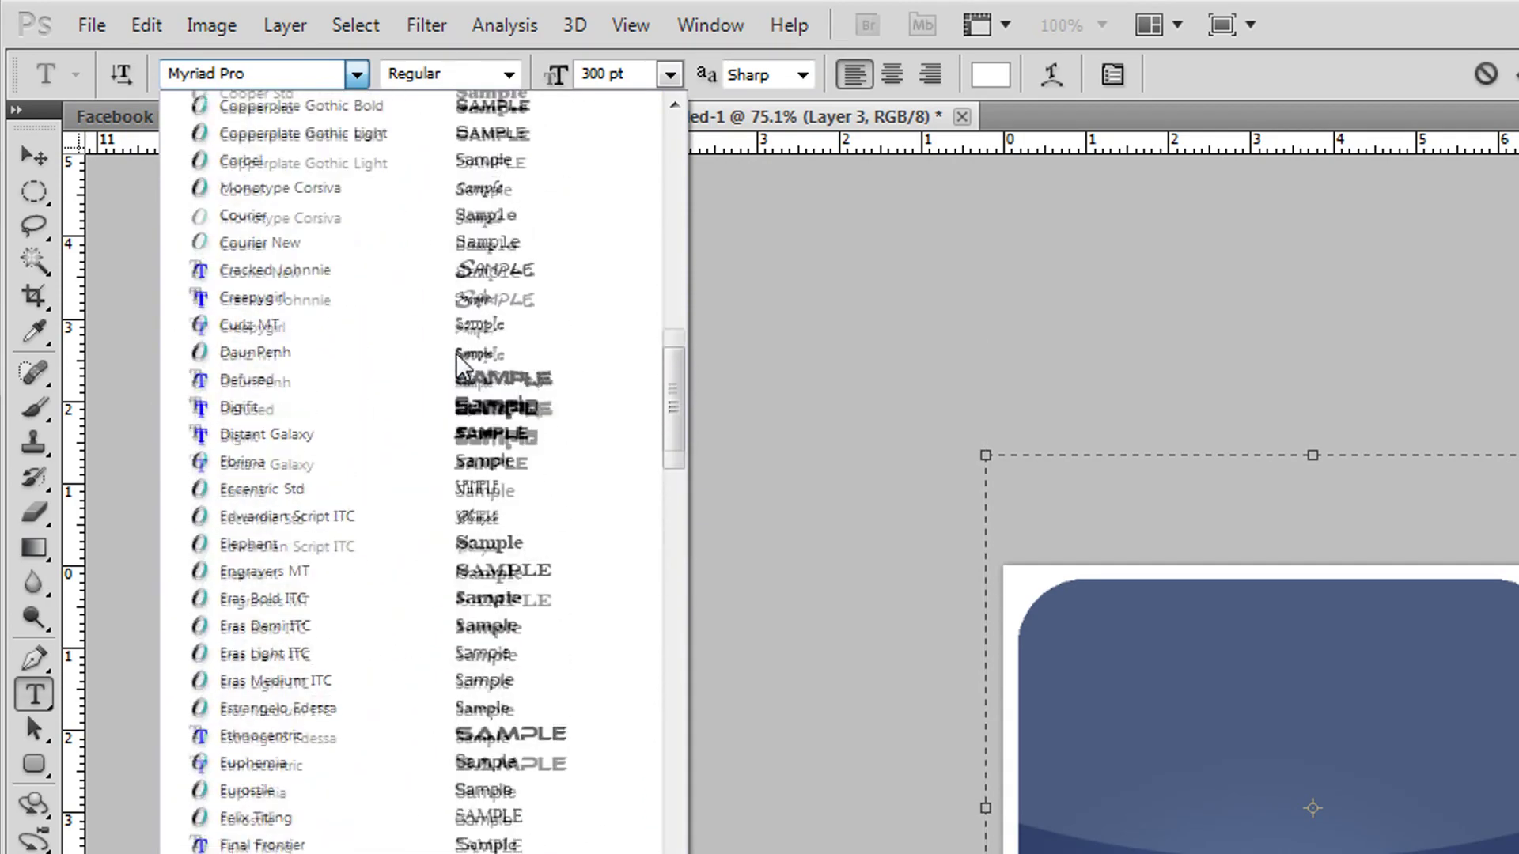
{"action": "scroll", "coordinate": [456, 355], "scroll_direction": "up", "scroll_amount": 12}
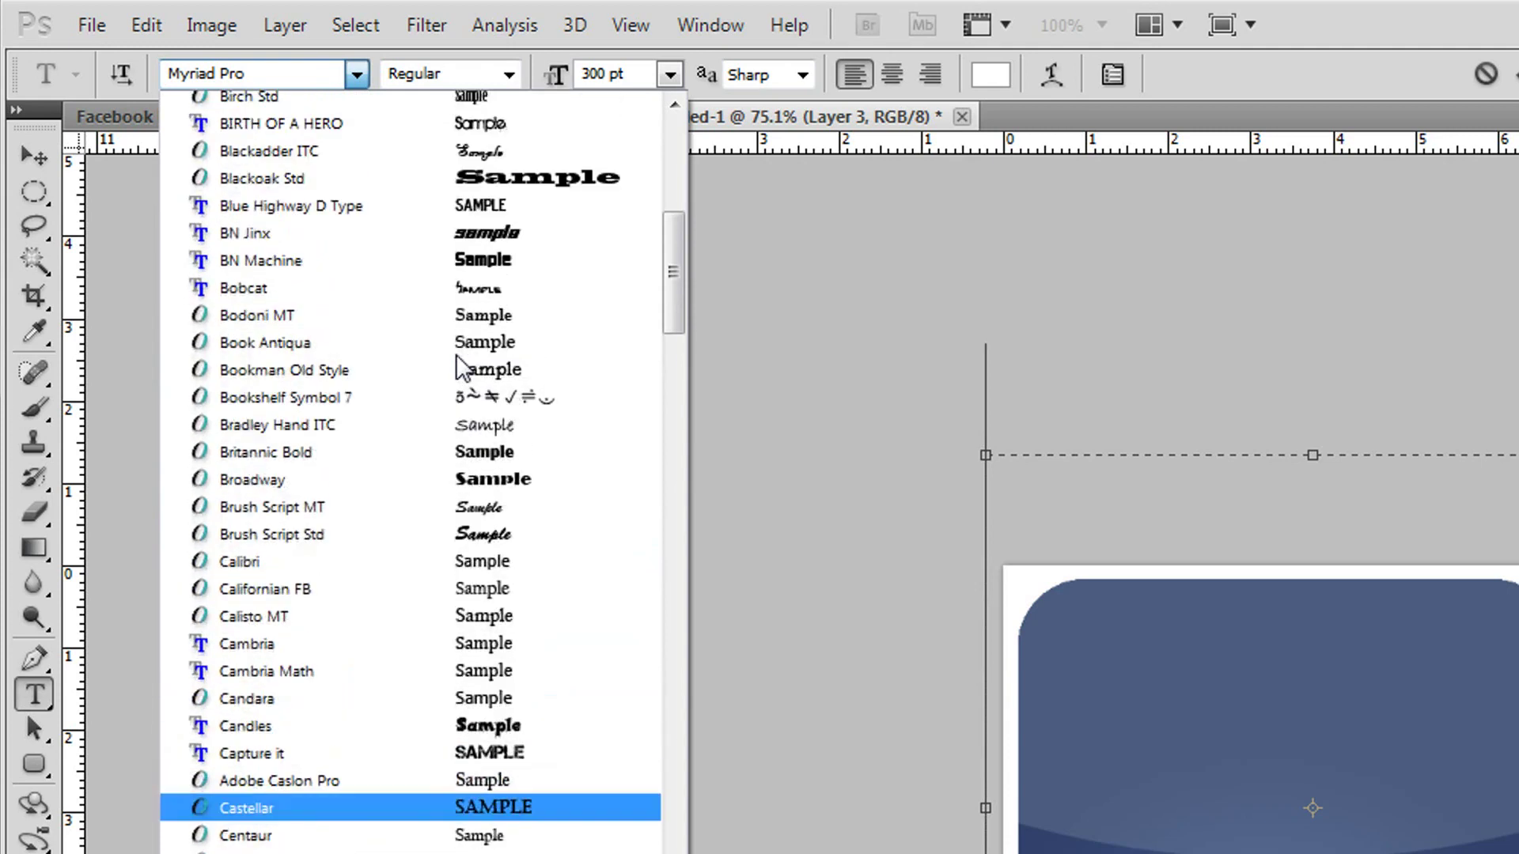
{"action": "scroll", "coordinate": [456, 355], "scroll_direction": "up", "scroll_amount": 4}
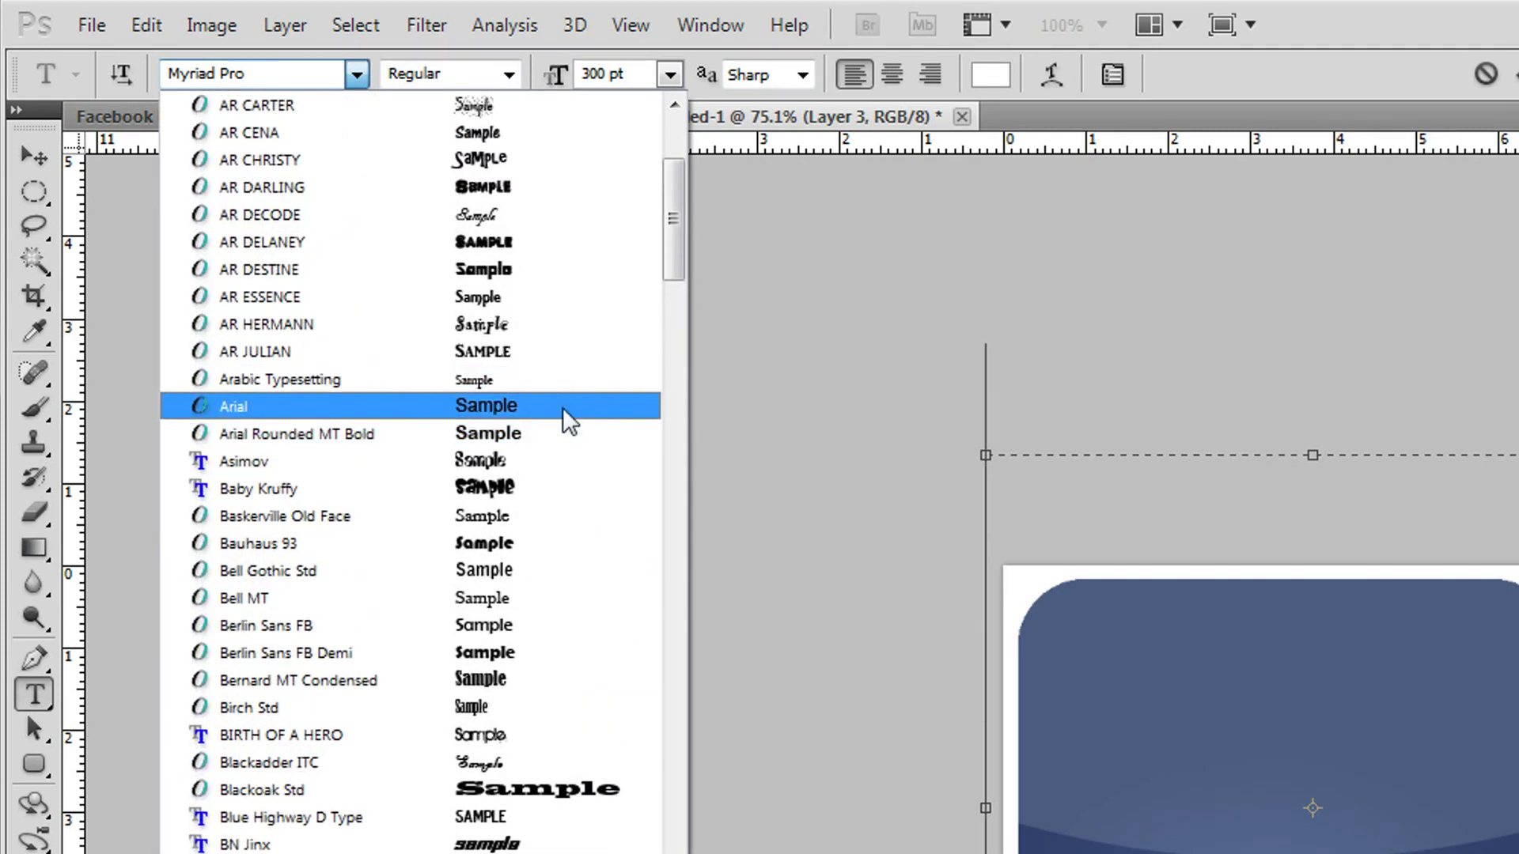
{"action": "left_click", "coordinate": [567, 397]}
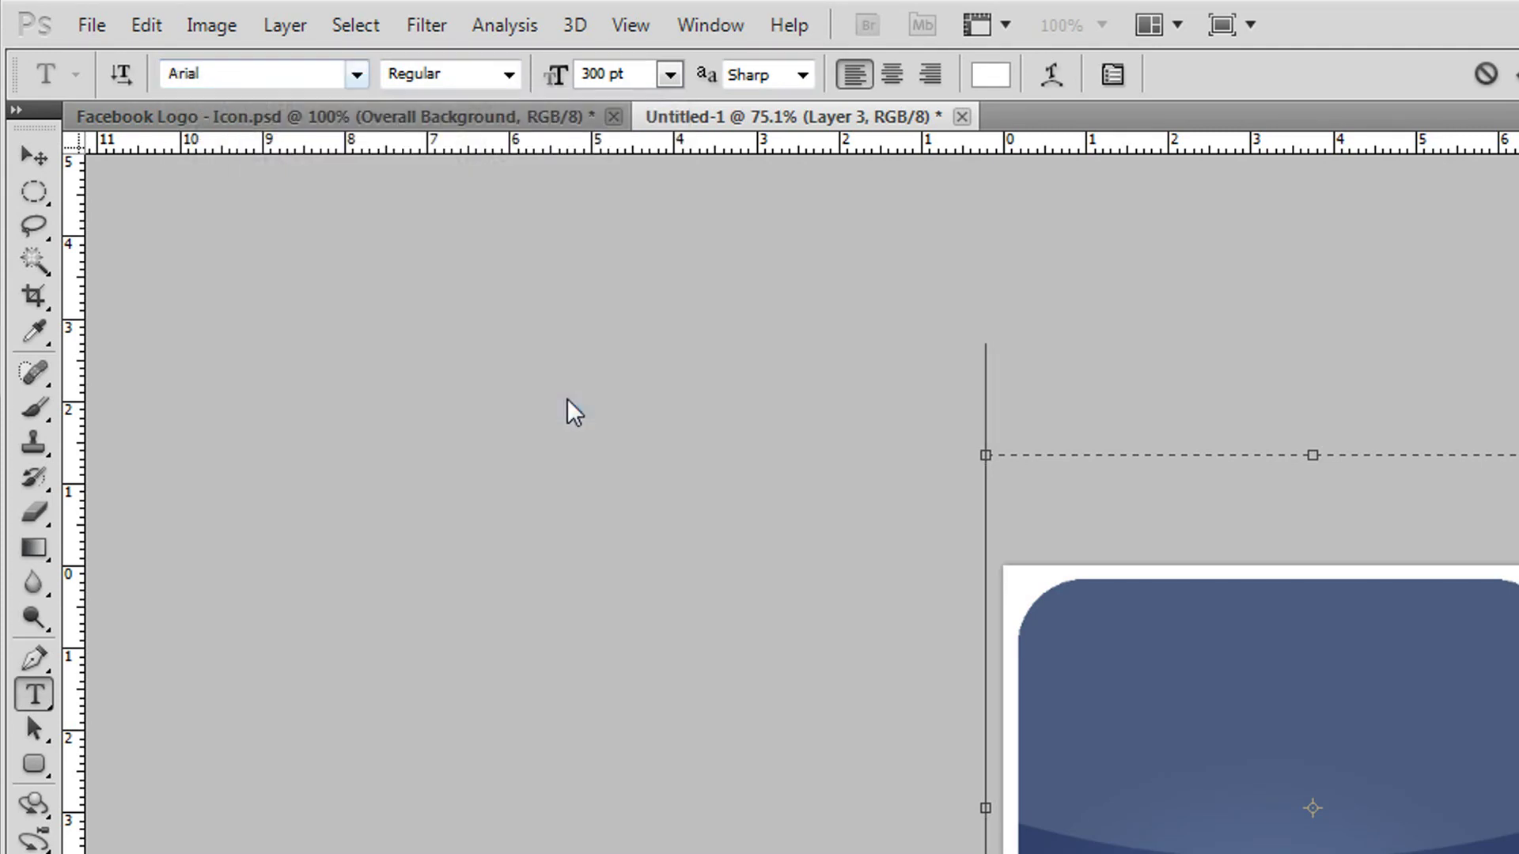
{"action": "left_click", "coordinate": [510, 71]}
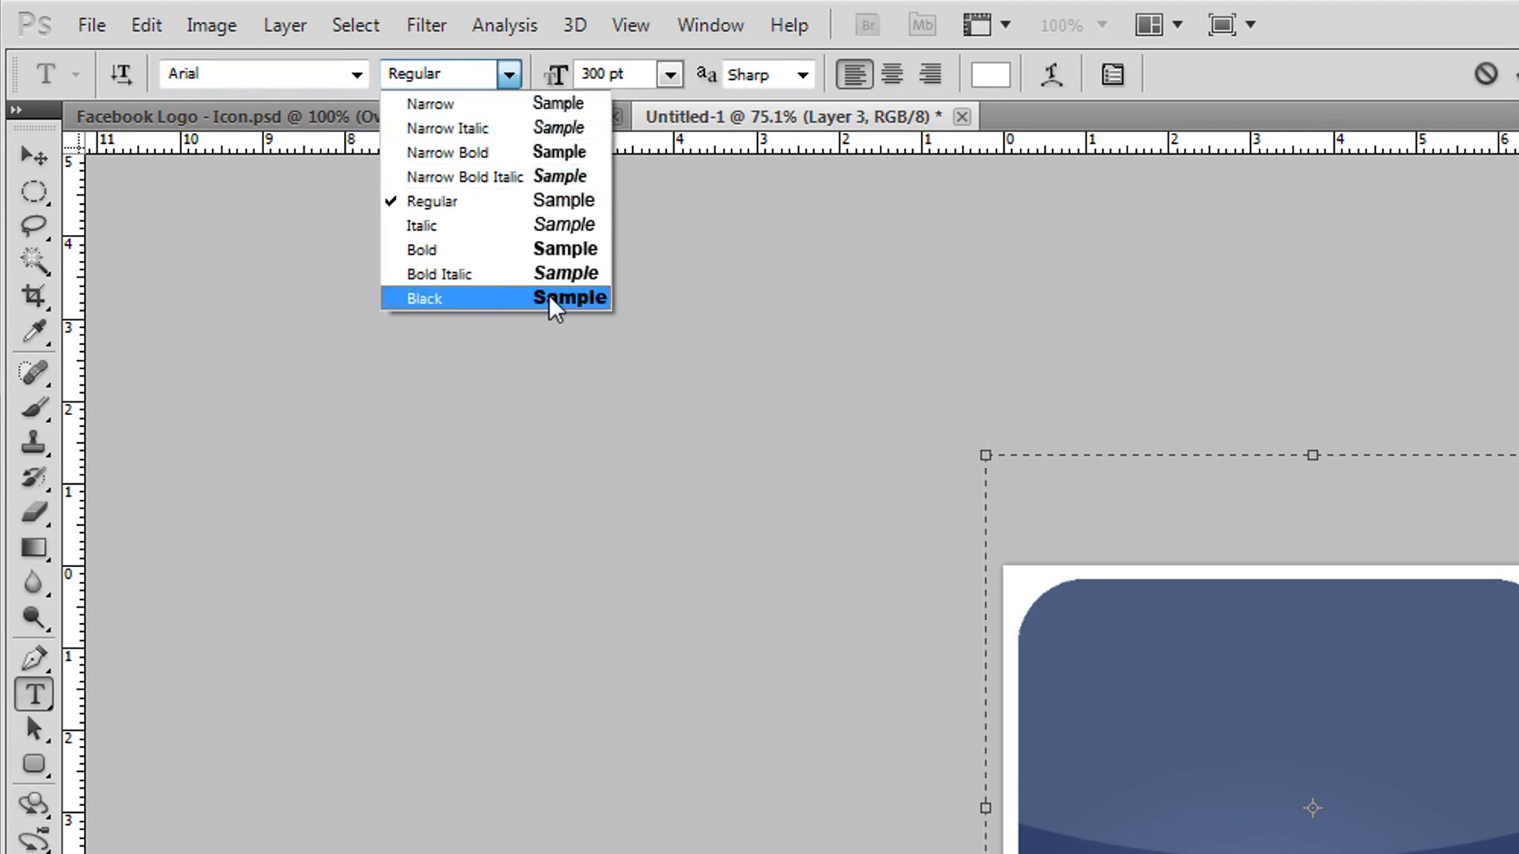
{"action": "left_click", "coordinate": [542, 250]}
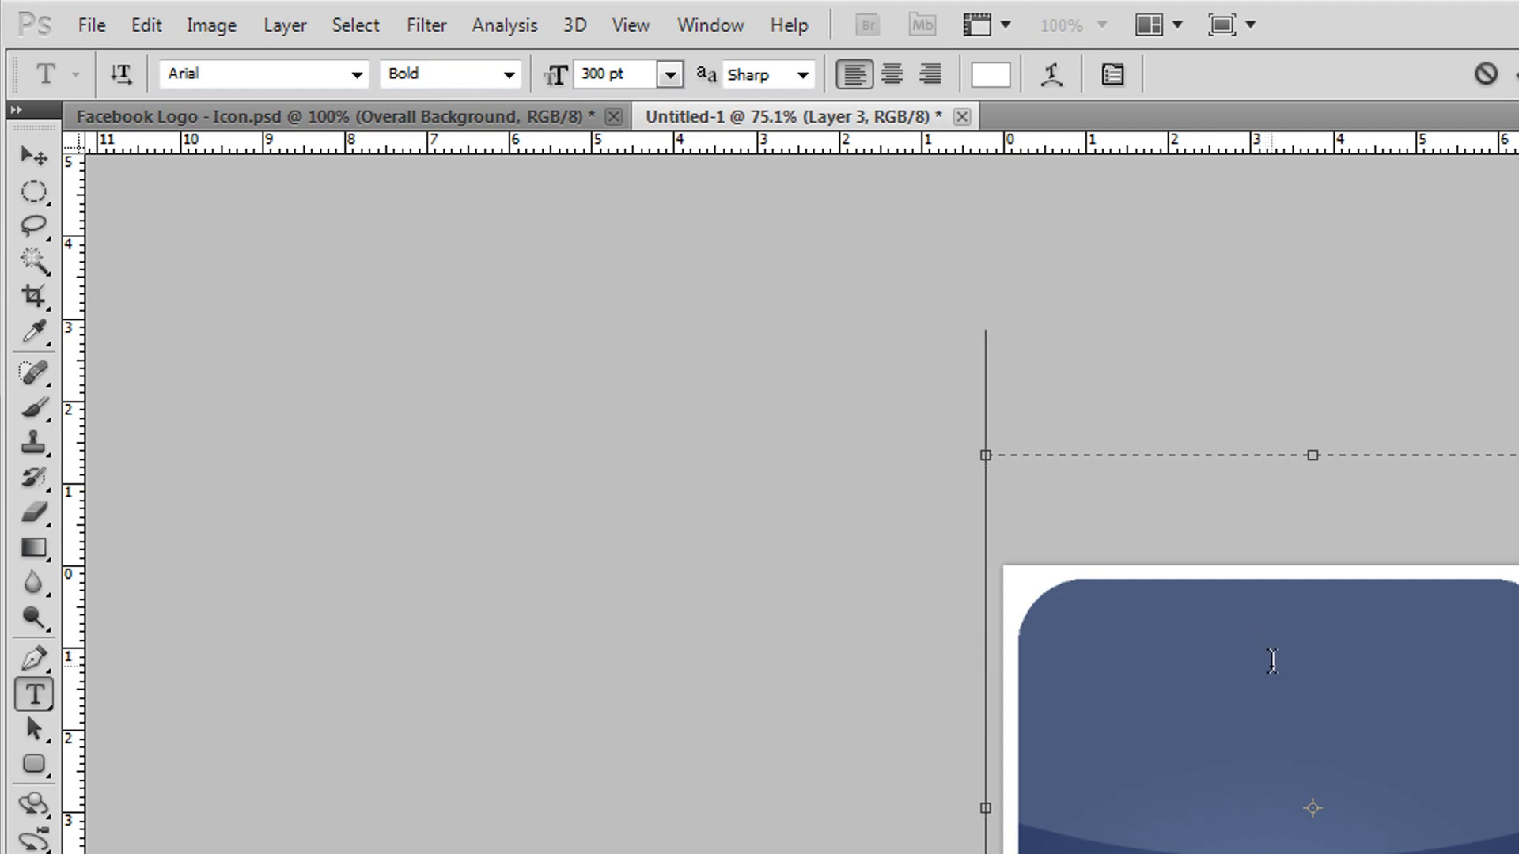
{"action": "type", "text": "f"}
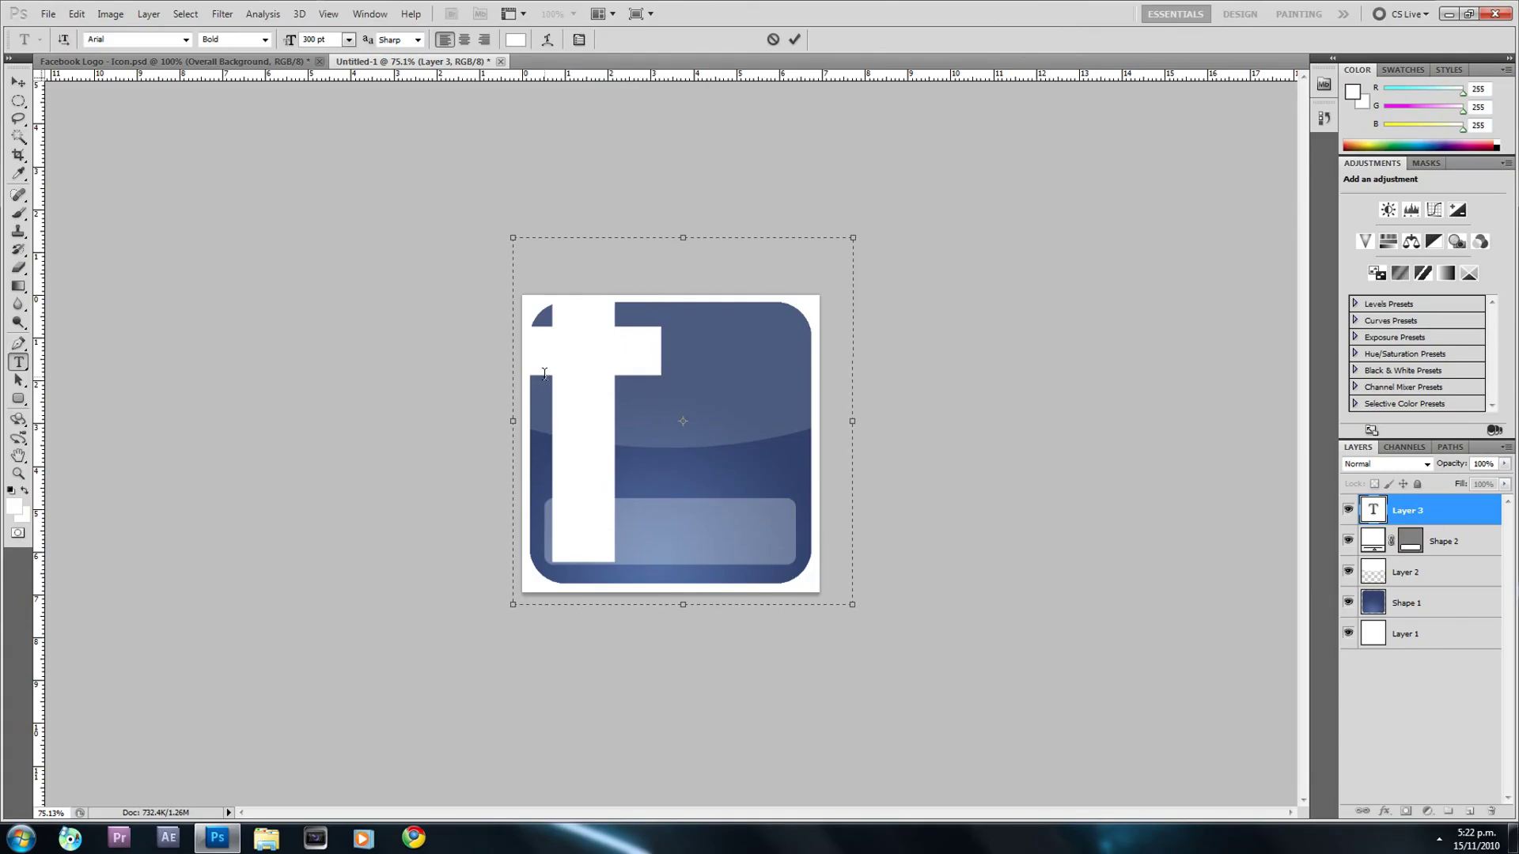
{"action": "left_click", "coordinate": [17, 83]}
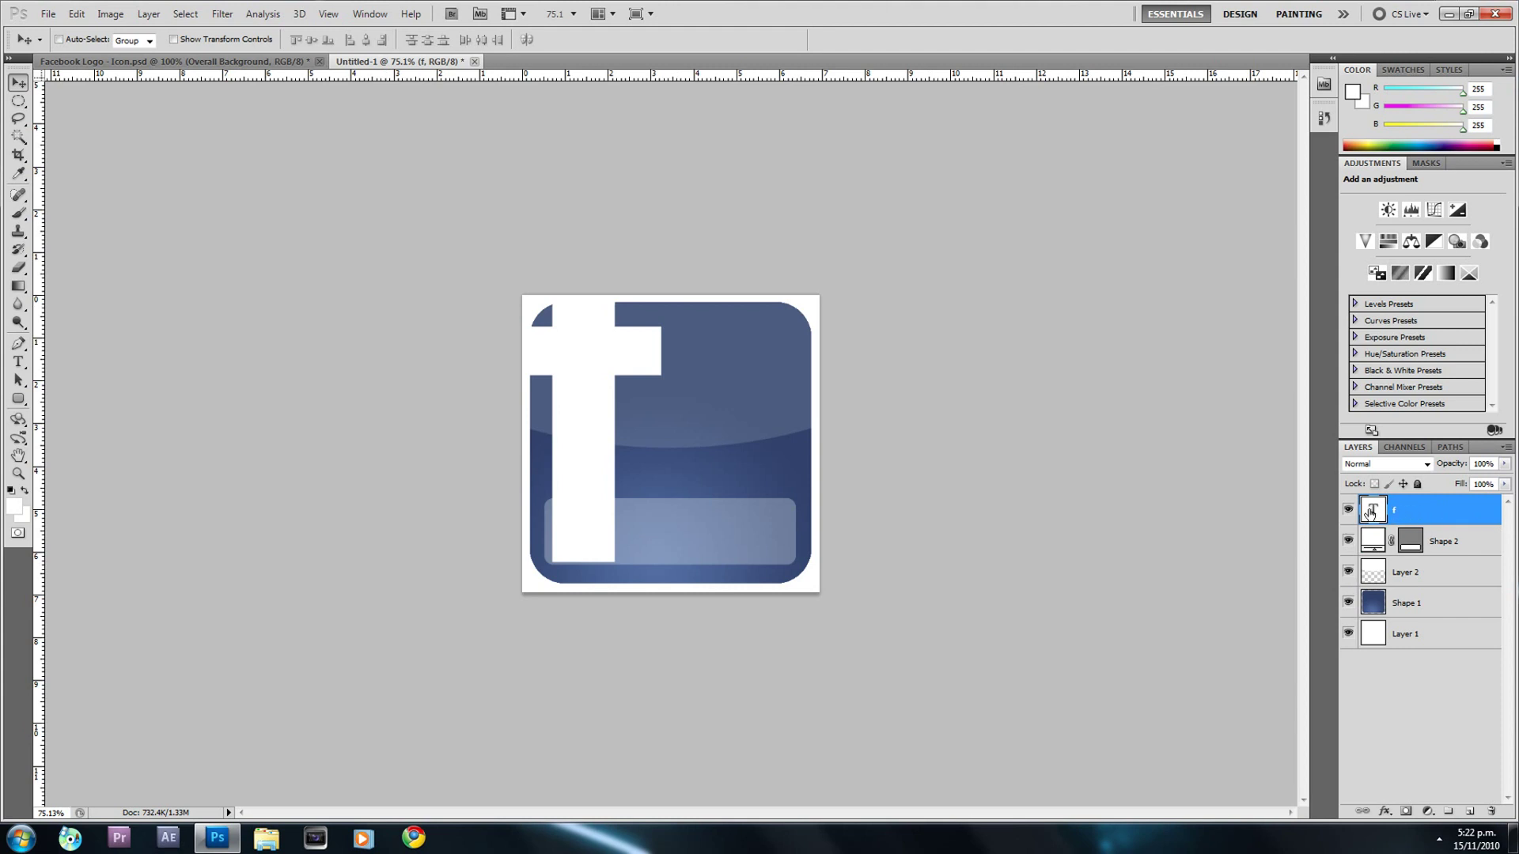
Scale the f down proportionally to fit the icon's height and move it into the icon's right half.
{"action": "key", "text": "ctrl+t"}
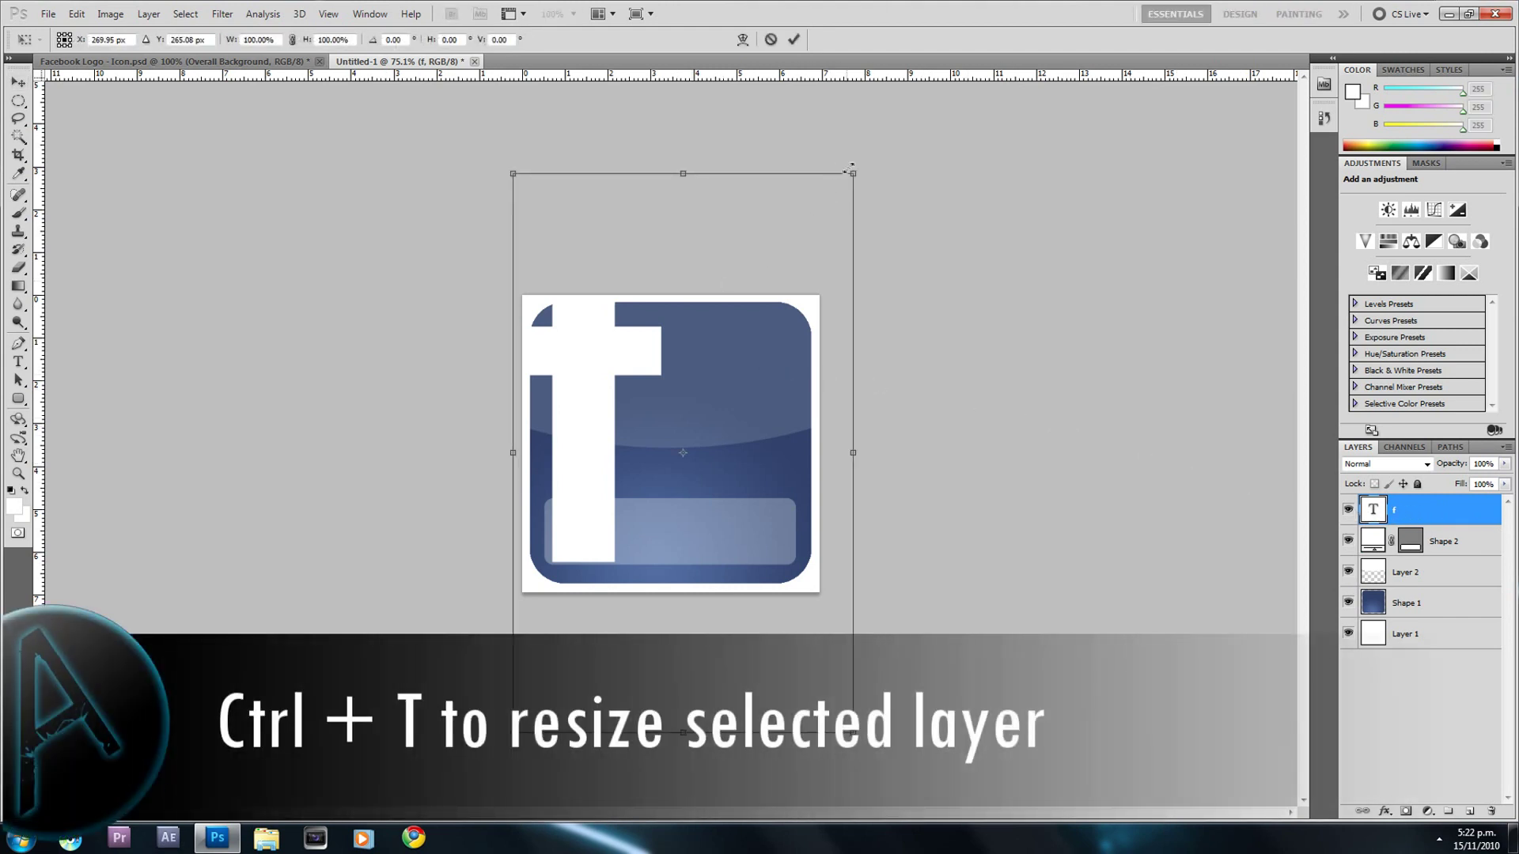
{"action": "left_click_drag", "start_coordinate": [854, 170], "coordinate": [764, 261]}
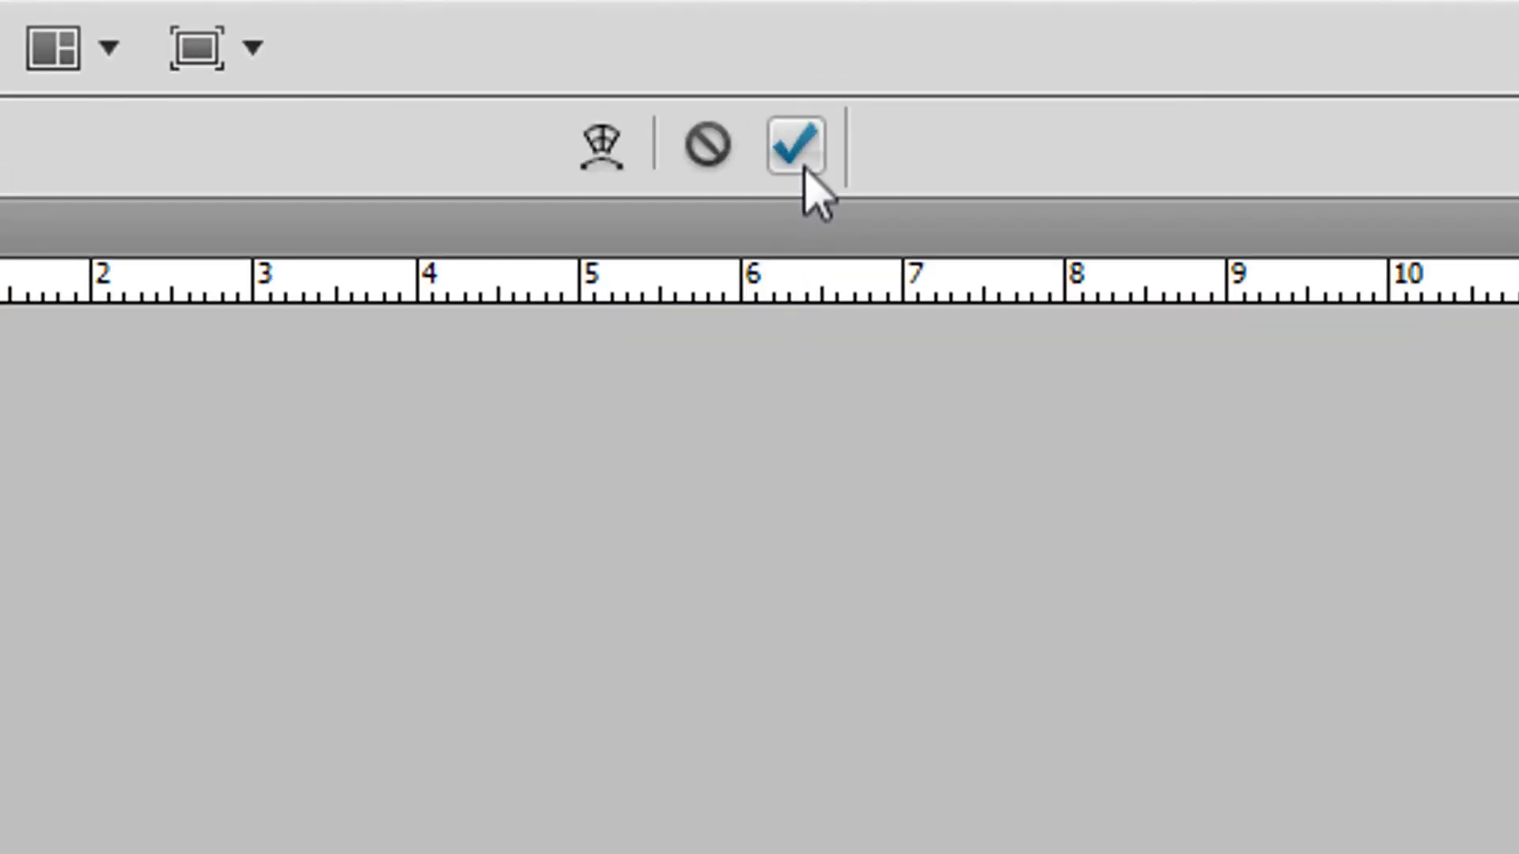
{"action": "left_click", "coordinate": [795, 41]}
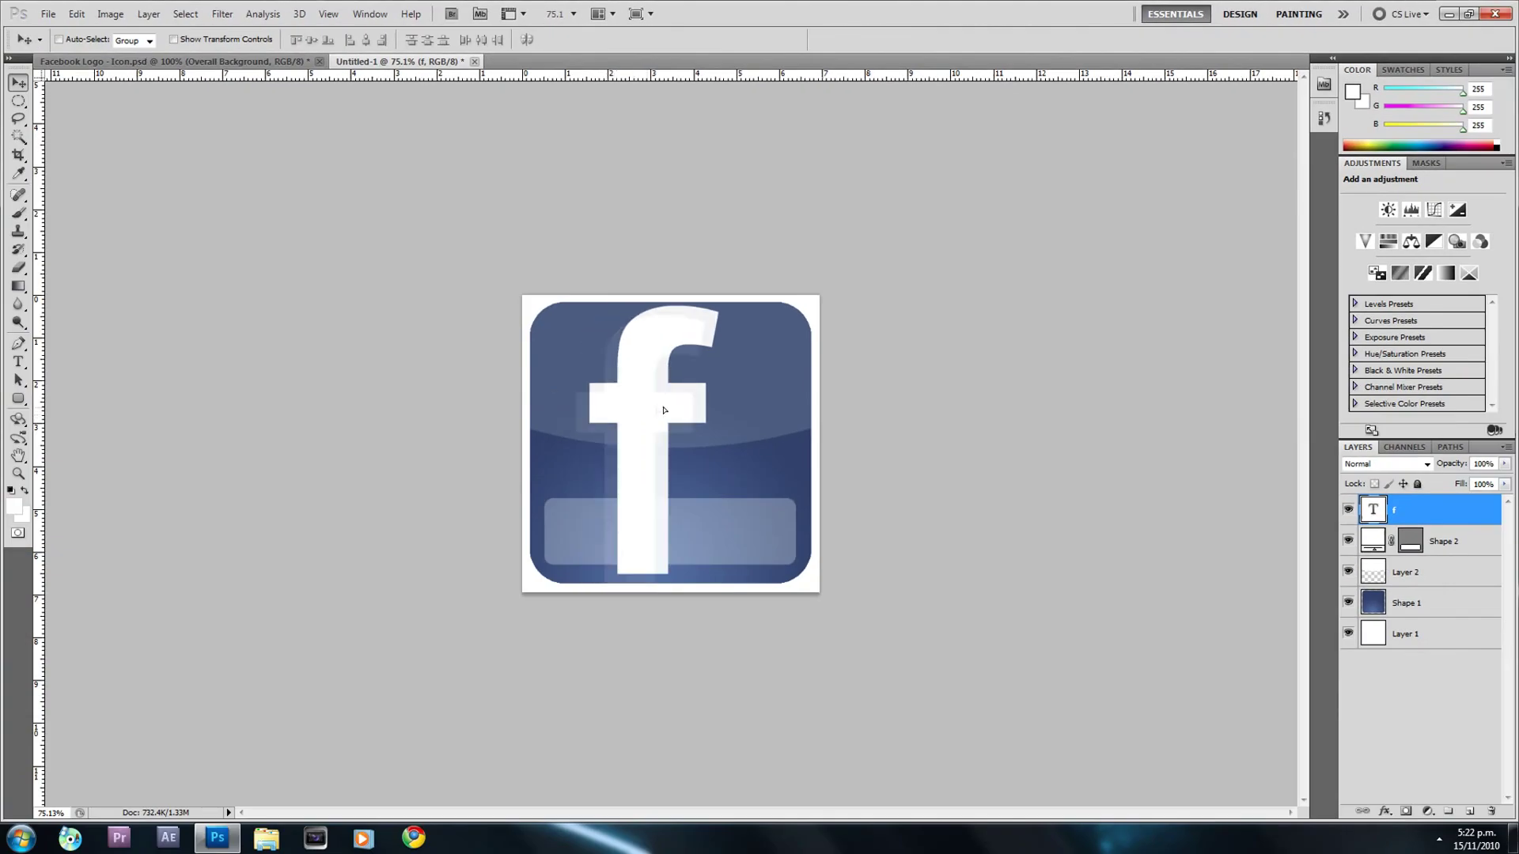
{"action": "left_click_drag", "start_coordinate": [664, 410], "coordinate": [711, 411]}
Scale the f down further to about 94.8% in width and height.
{"action": "key", "text": "ctrl+t"}
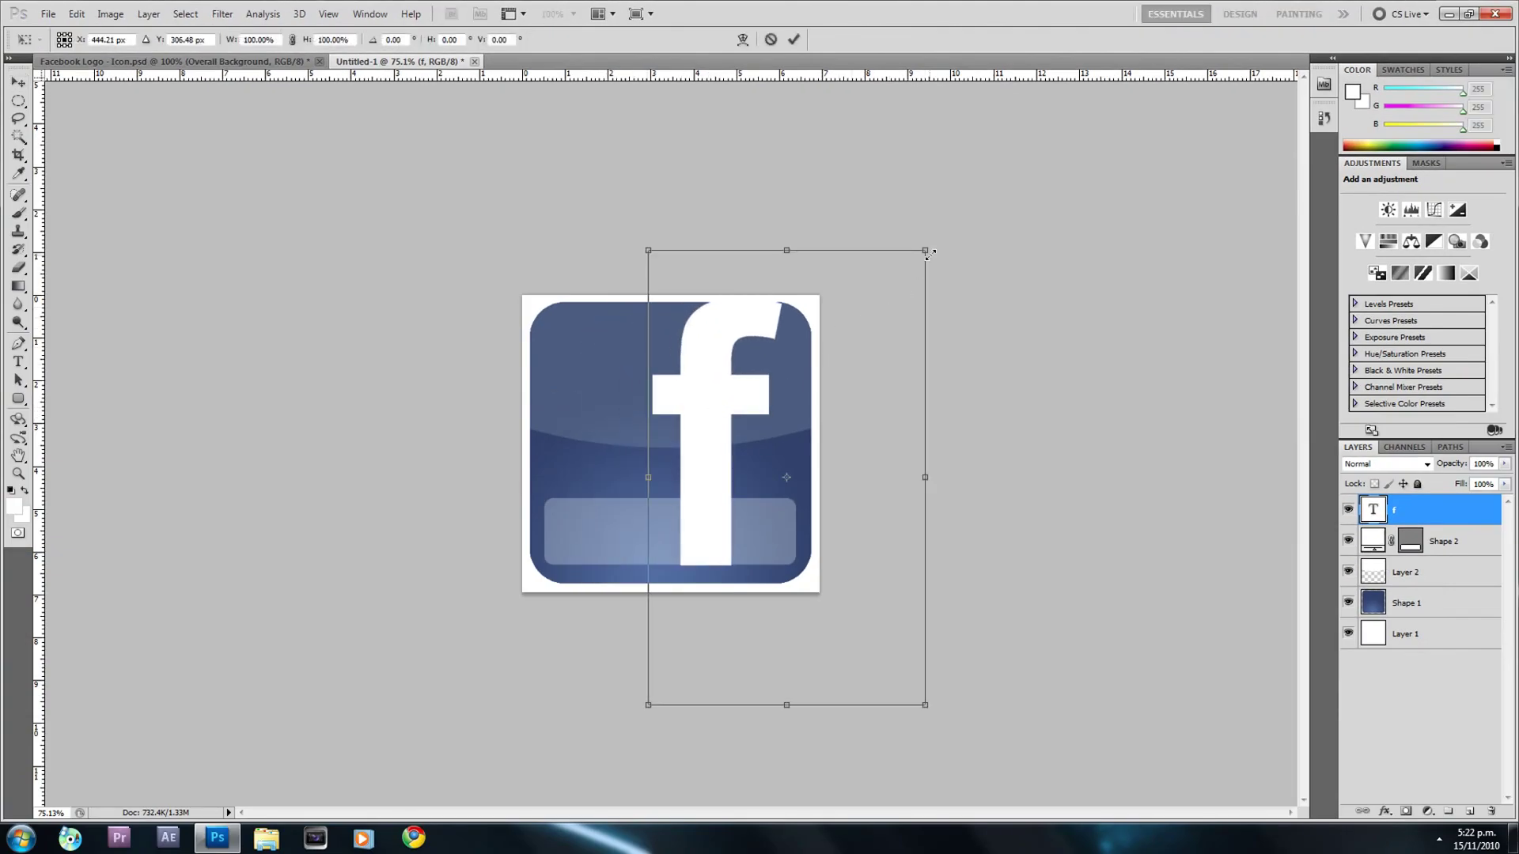
{"action": "left_click_drag", "start_coordinate": [927, 249], "coordinate": [899, 265]}
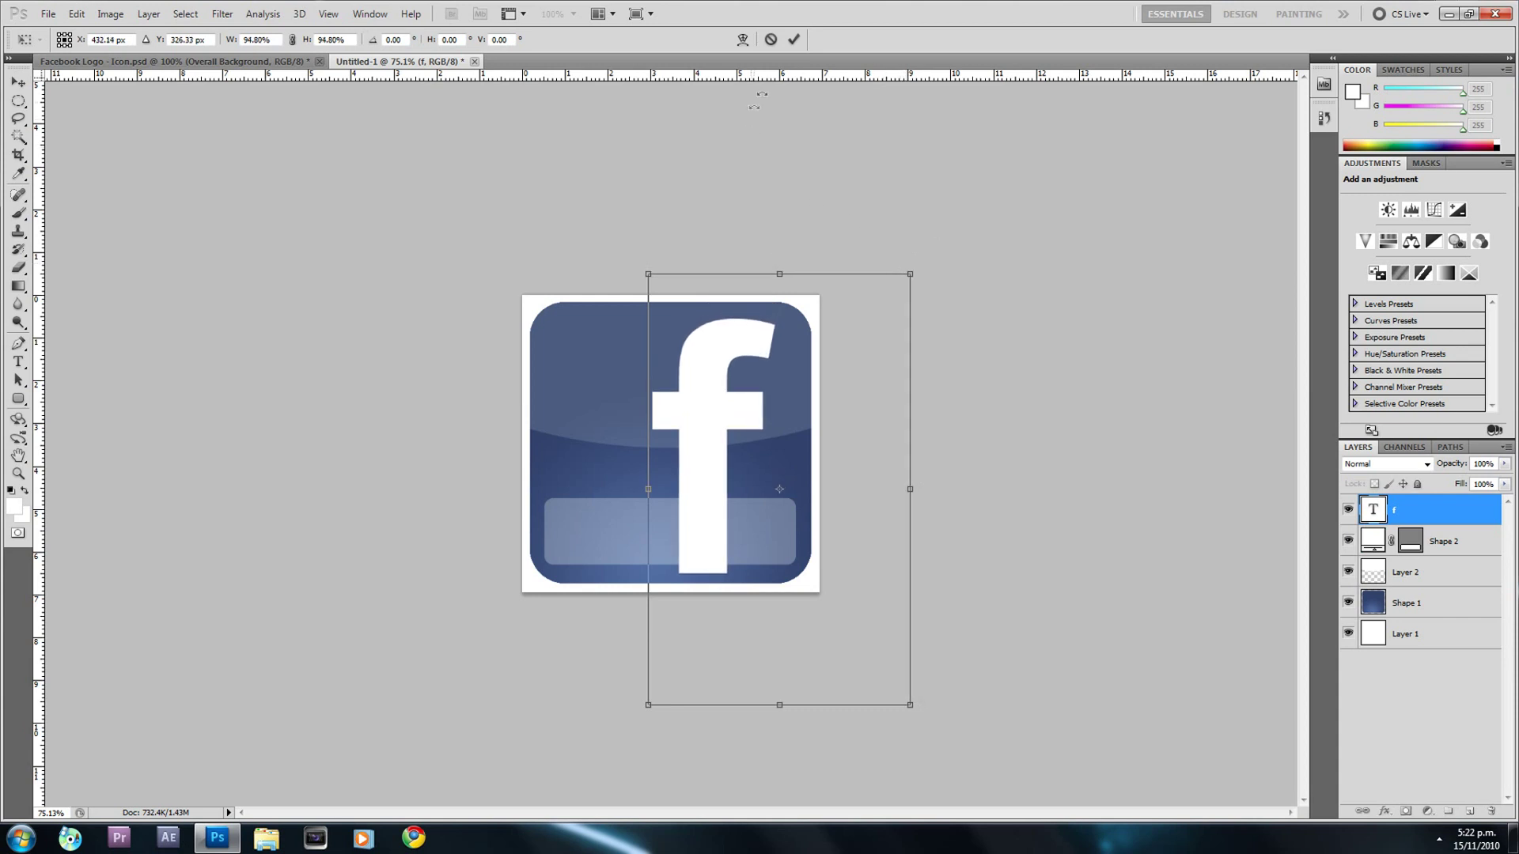
{"action": "left_click", "coordinate": [795, 39]}
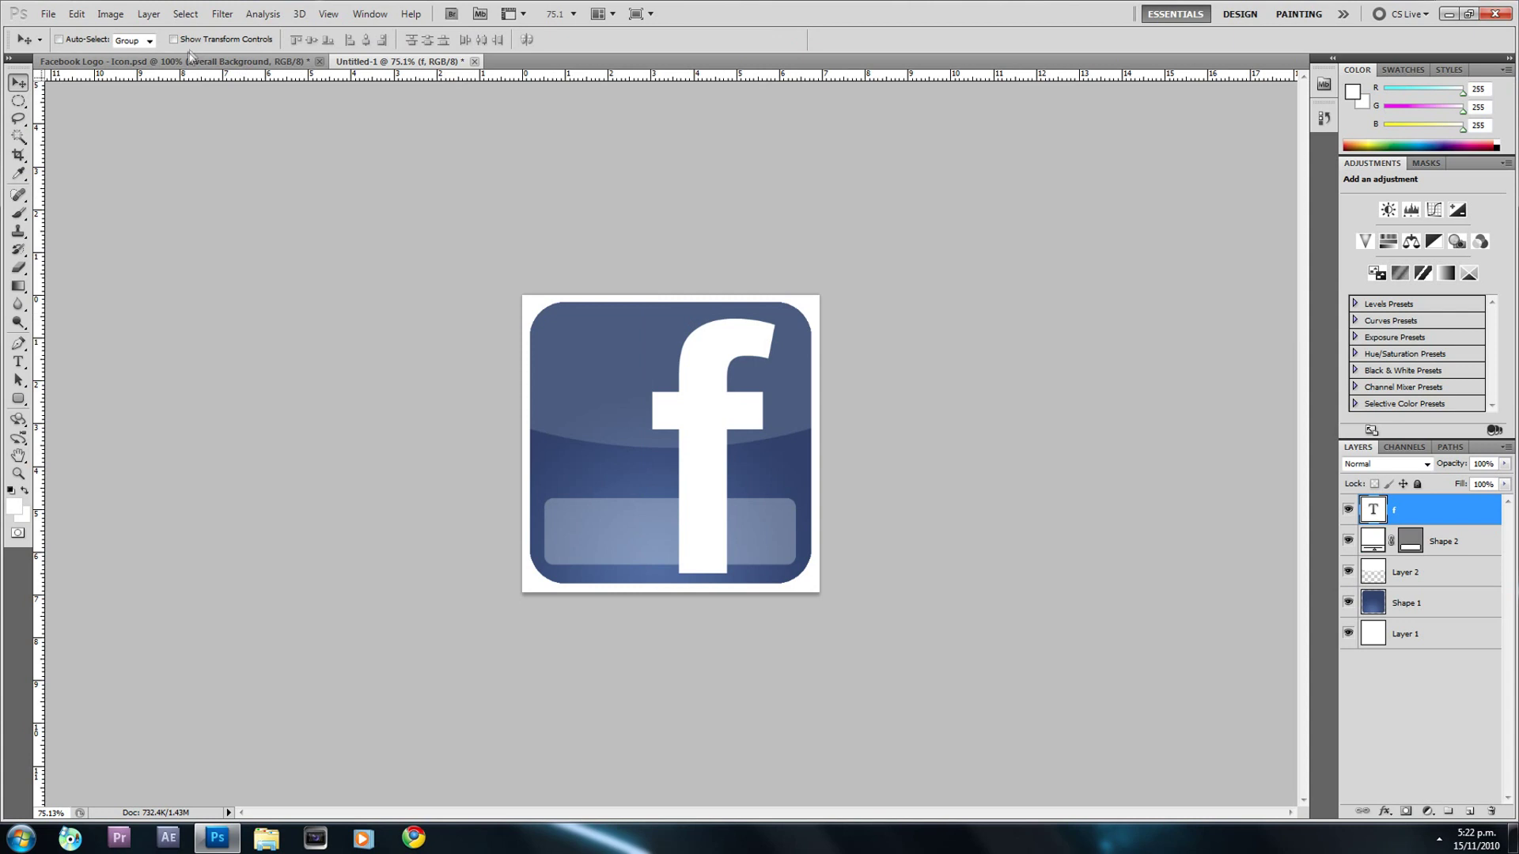
Nudge the f upward until its base lines up with the lower edge of the lower gloss rectangle.
{"action": "key", "text": "Up"}
{"action": "key", "text": "Up"}
{"action": "key", "text": "Up"}
{"action": "key", "text": "Up"}
{"action": "key", "text": "Up"}
{"action": "key", "text": "Up"}
{"action": "key", "text": "Up"}
{"action": "key", "text": "Up"}
{"action": "key", "text": "Up"}
{"action": "key", "text": "Up"}
{"action": "key", "text": "Up"}
{"action": "key", "text": "Up"}
{"action": "key", "text": "Up"}
{"action": "key", "text": "Up"}
{"action": "key", "text": "Up"}
{"action": "key", "text": "Up"}
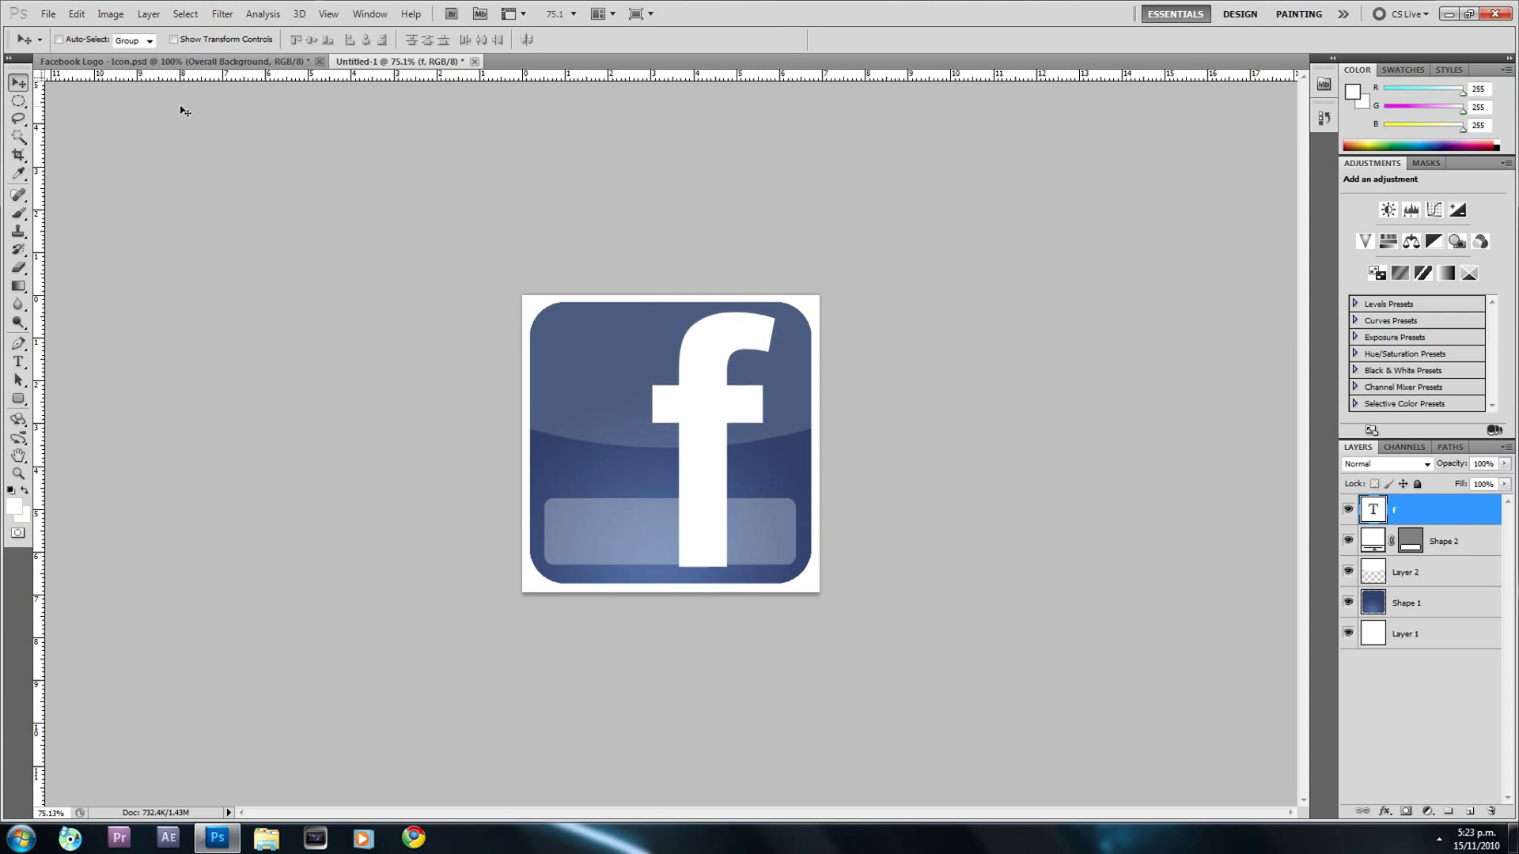
{"action": "key", "text": "Right"}
{"action": "key", "text": "Down"}
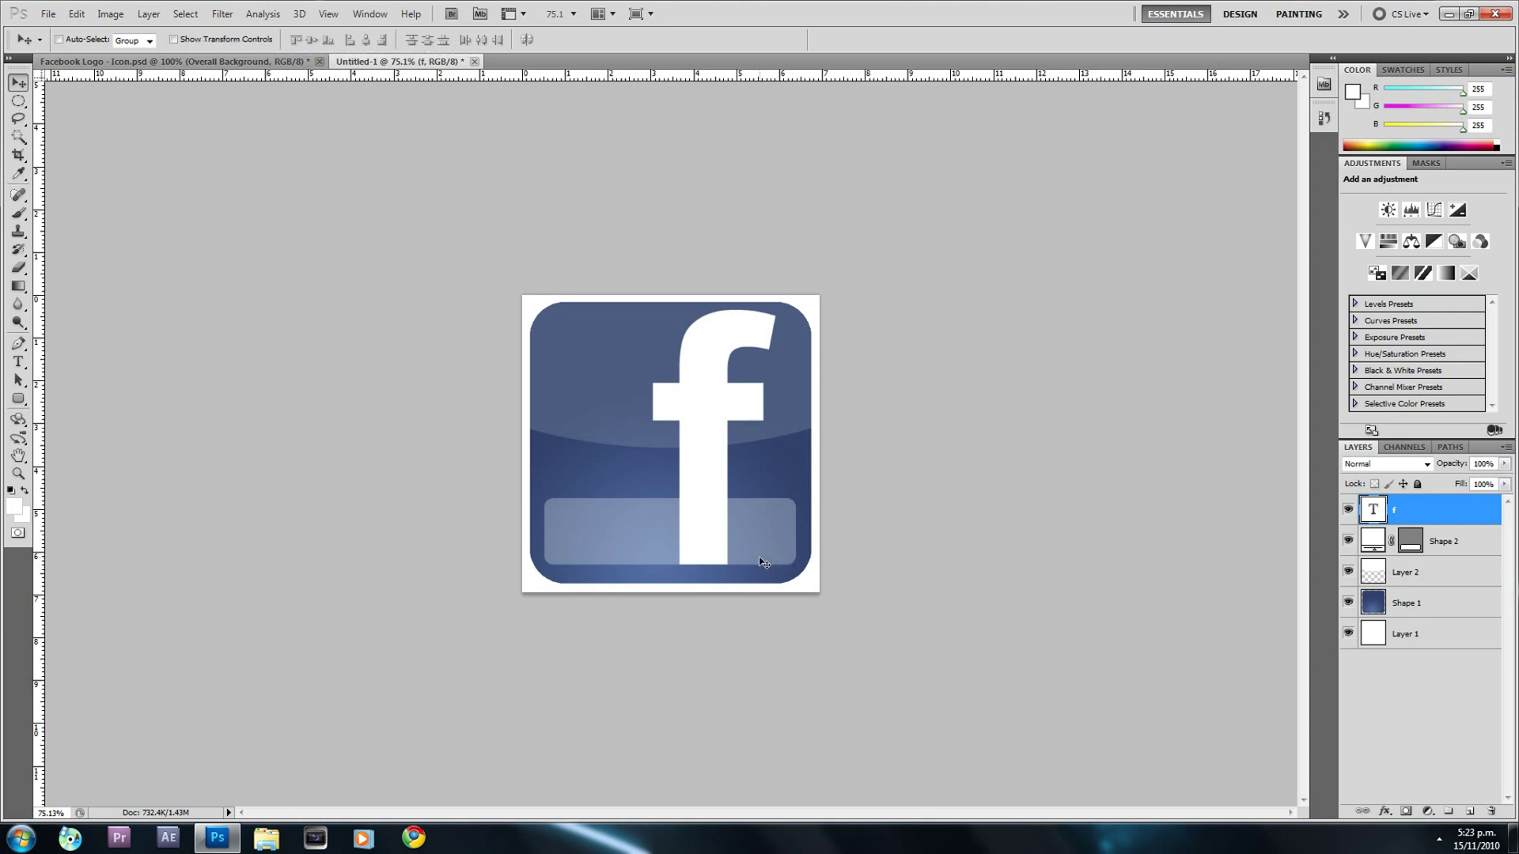
Nudge the f slightly to the right, keeping its base level with the lower gloss edge.
{"action": "key", "text": "Right"}
{"action": "key", "text": "Right"}
{"action": "key", "text": "Right"}
{"action": "key", "text": "Right"}
{"action": "key", "text": "Right"}
{"action": "key", "text": "Right"}
{"action": "key", "text": "Right"}
{"action": "key", "text": "Right"}
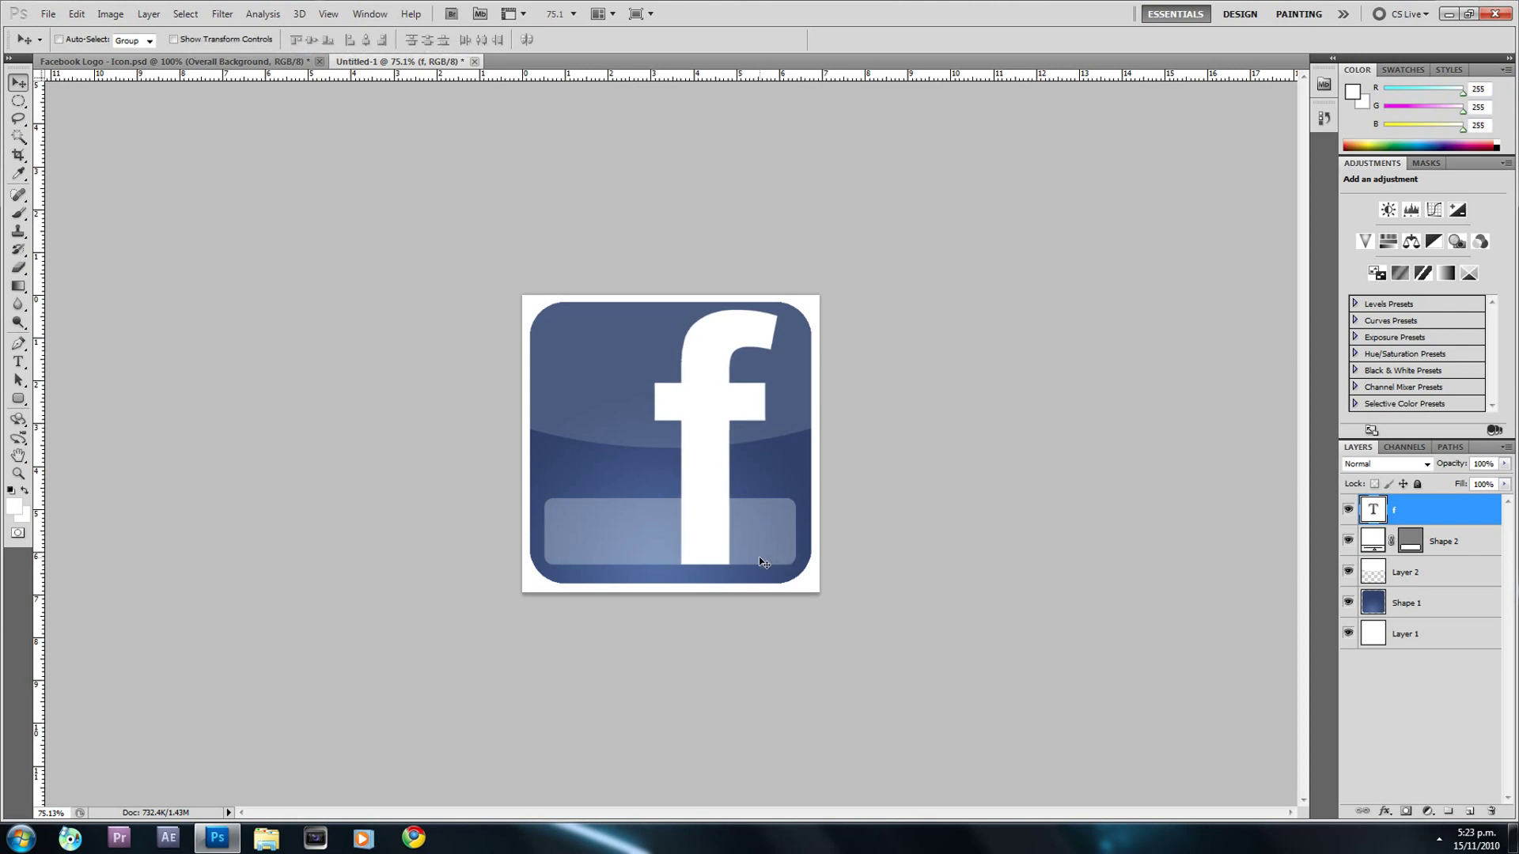
{"action": "key", "text": "Right"}
{"action": "key", "text": "Right"}
{"action": "key", "text": "Right"}
{"action": "key", "text": "Right"}
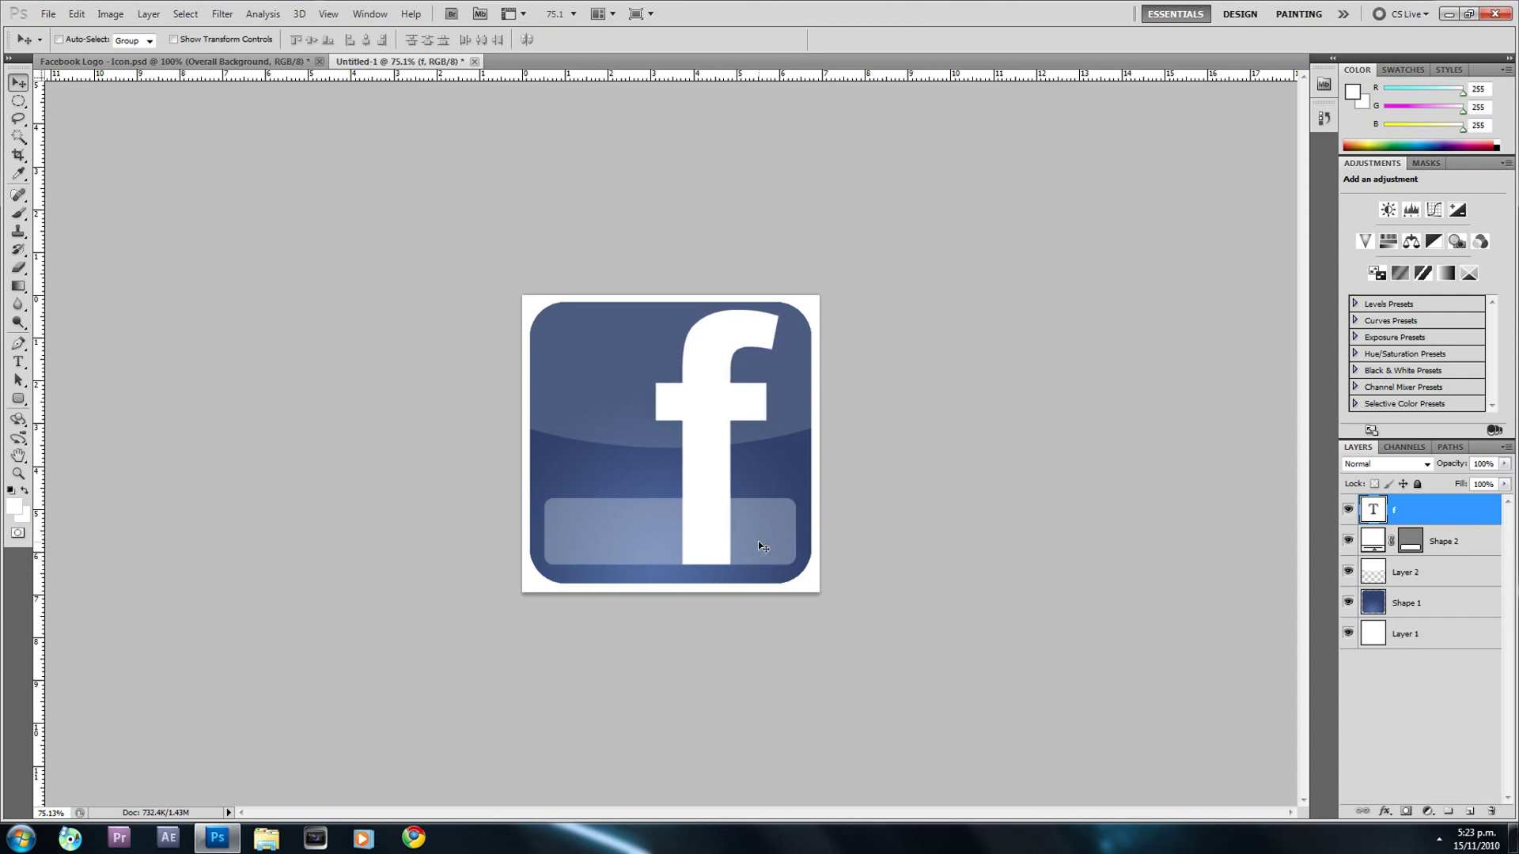
{"action": "key", "text": "Right"}
{"action": "key", "text": "Right"}
{"action": "key", "text": "Right"}
{"action": "key", "text": "Right"}
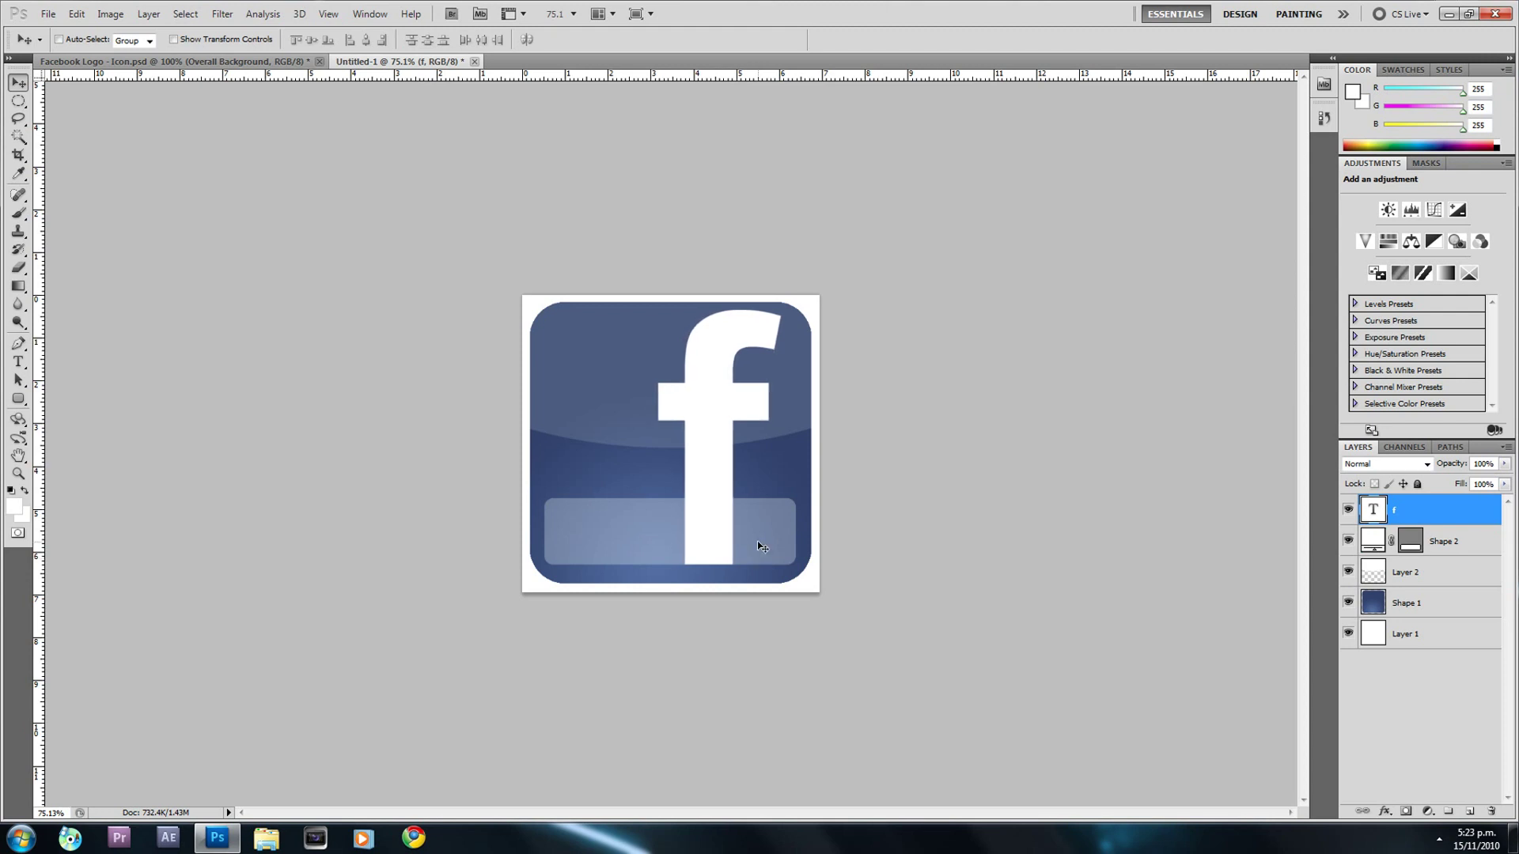
{"action": "key", "text": "Left"}
{"action": "key", "text": "Left"}
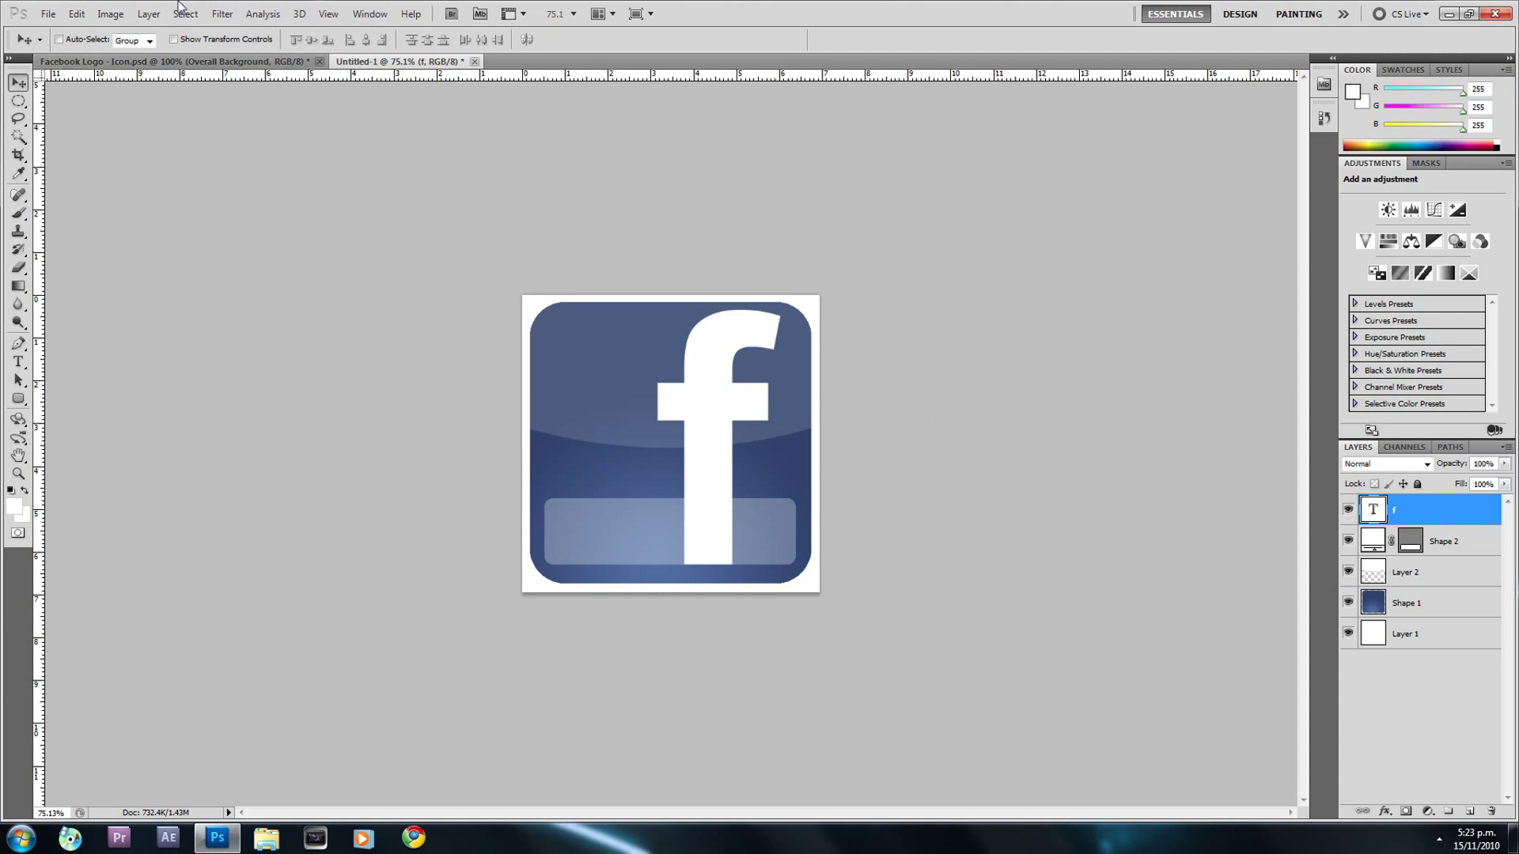
Resize the image to 64 pixels wide with proportions constrained.
{"action": "left_click", "coordinate": [110, 14]}
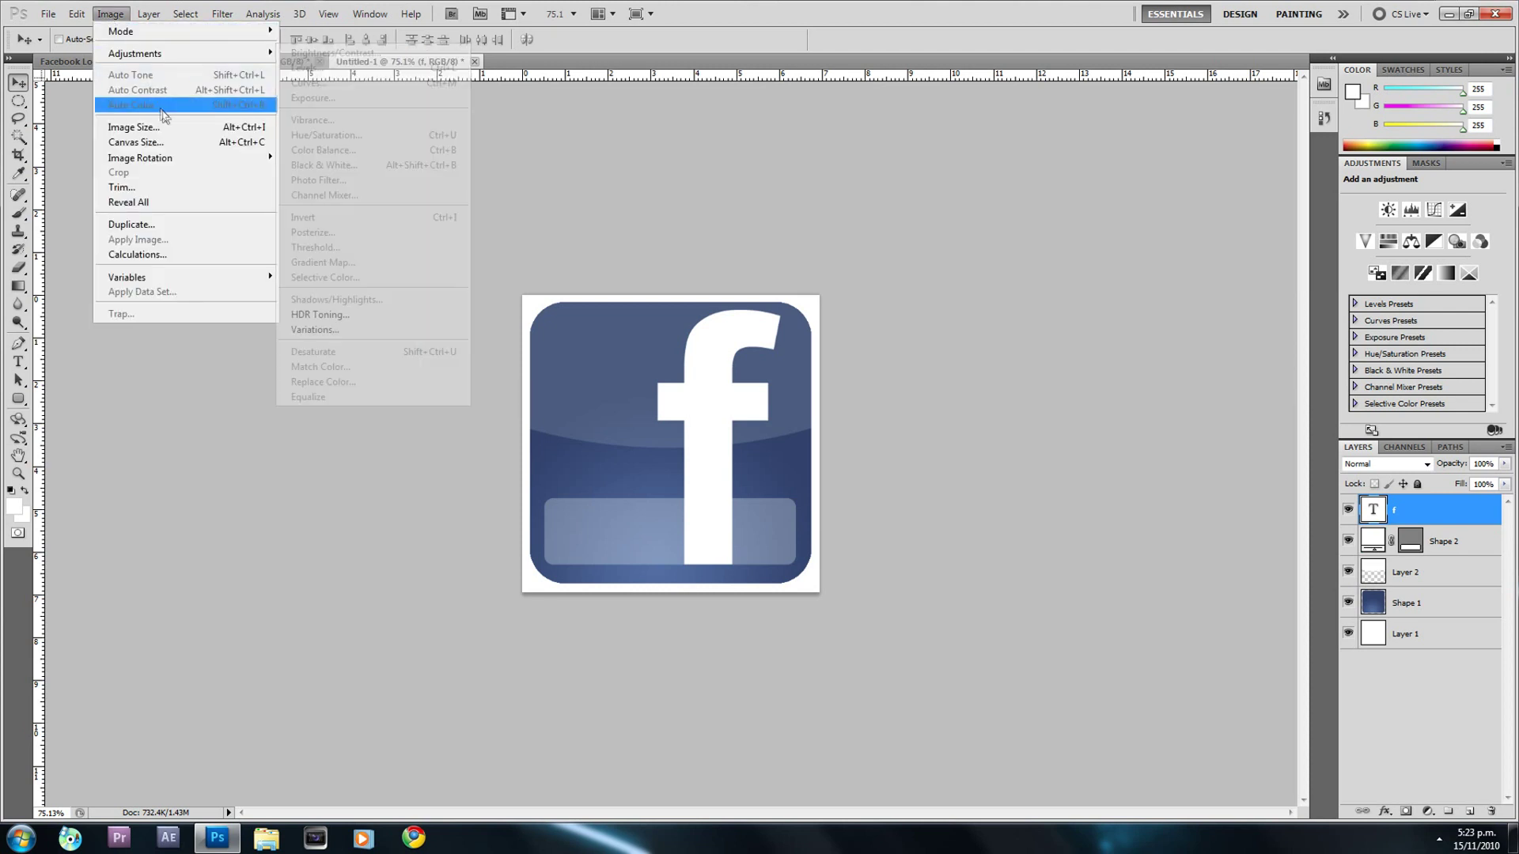
{"action": "left_click", "coordinate": [205, 128]}
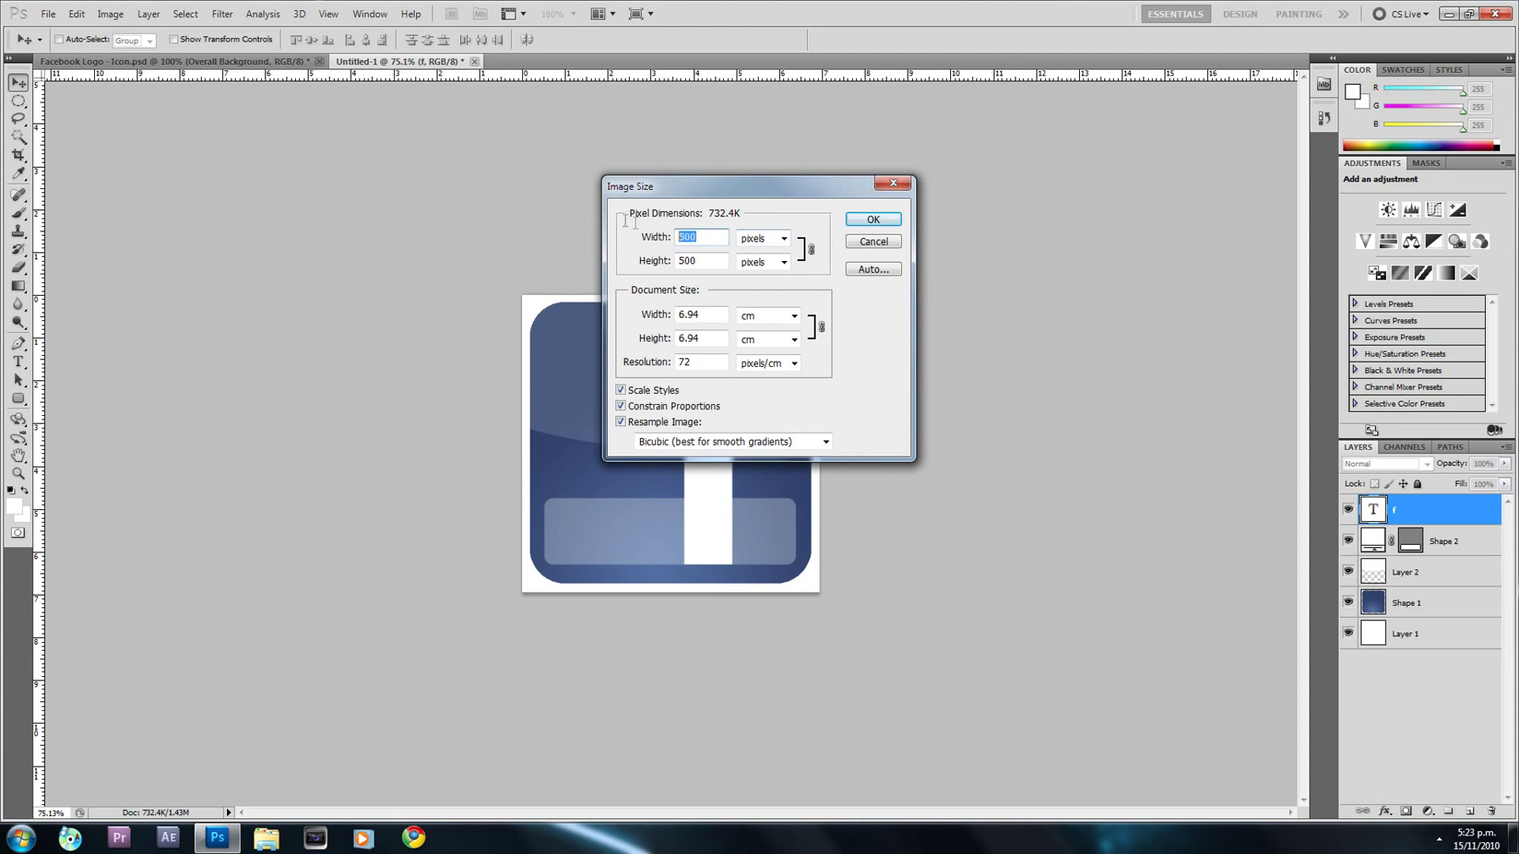
{"action": "type", "text": "63"}
{"action": "key", "text": "BackSpace"}
{"action": "type", "text": "4"}
{"action": "left_click", "coordinate": [874, 221]}
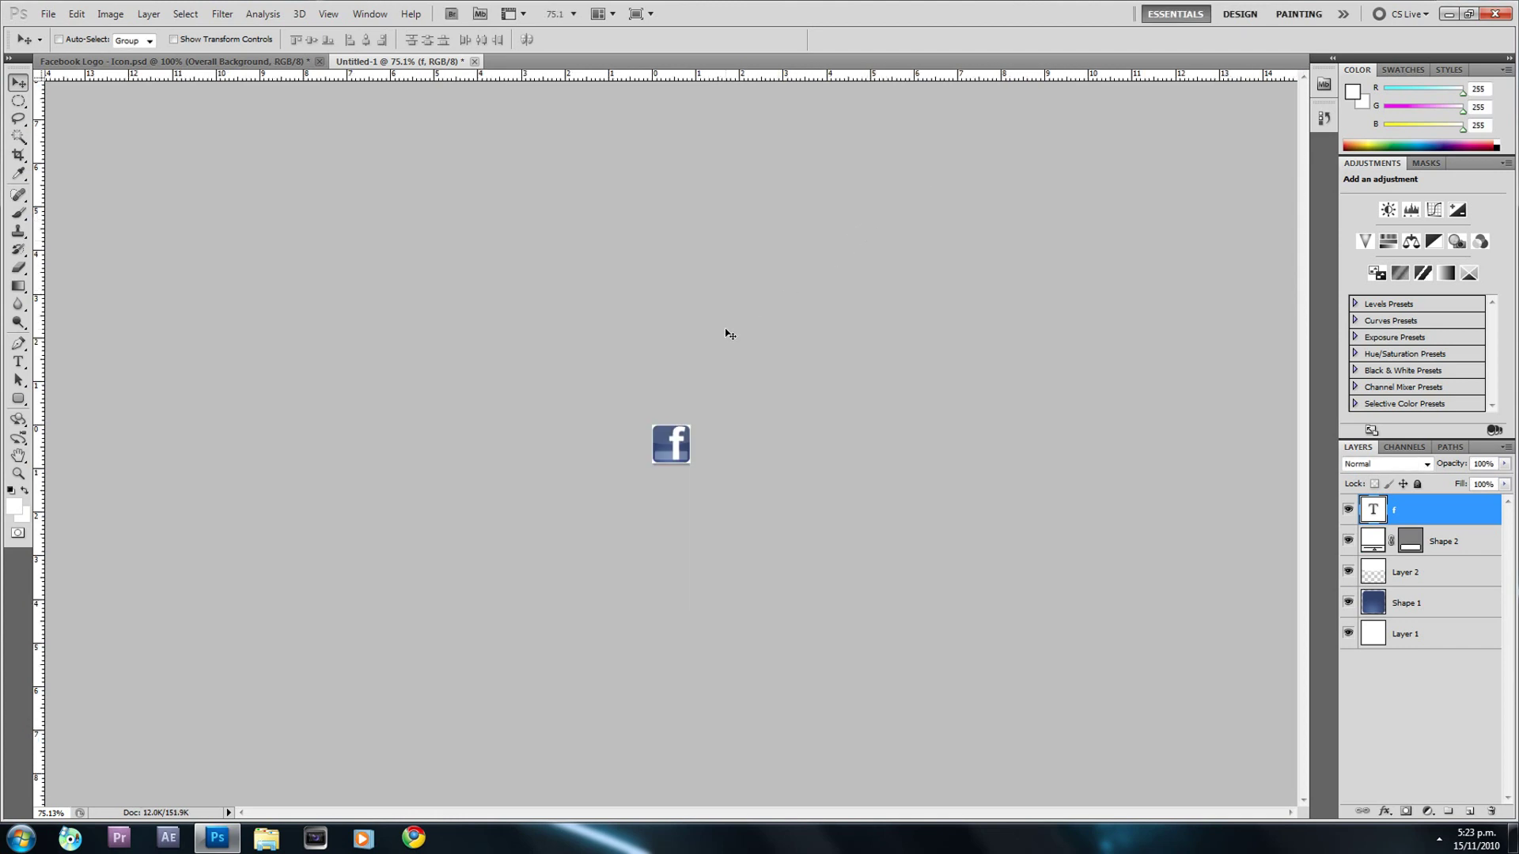
Save the icon to the Desktop as a High quality Baseline ("Standard") JPEG named Untitled-1.
{"action": "left_click", "coordinate": [48, 13]}
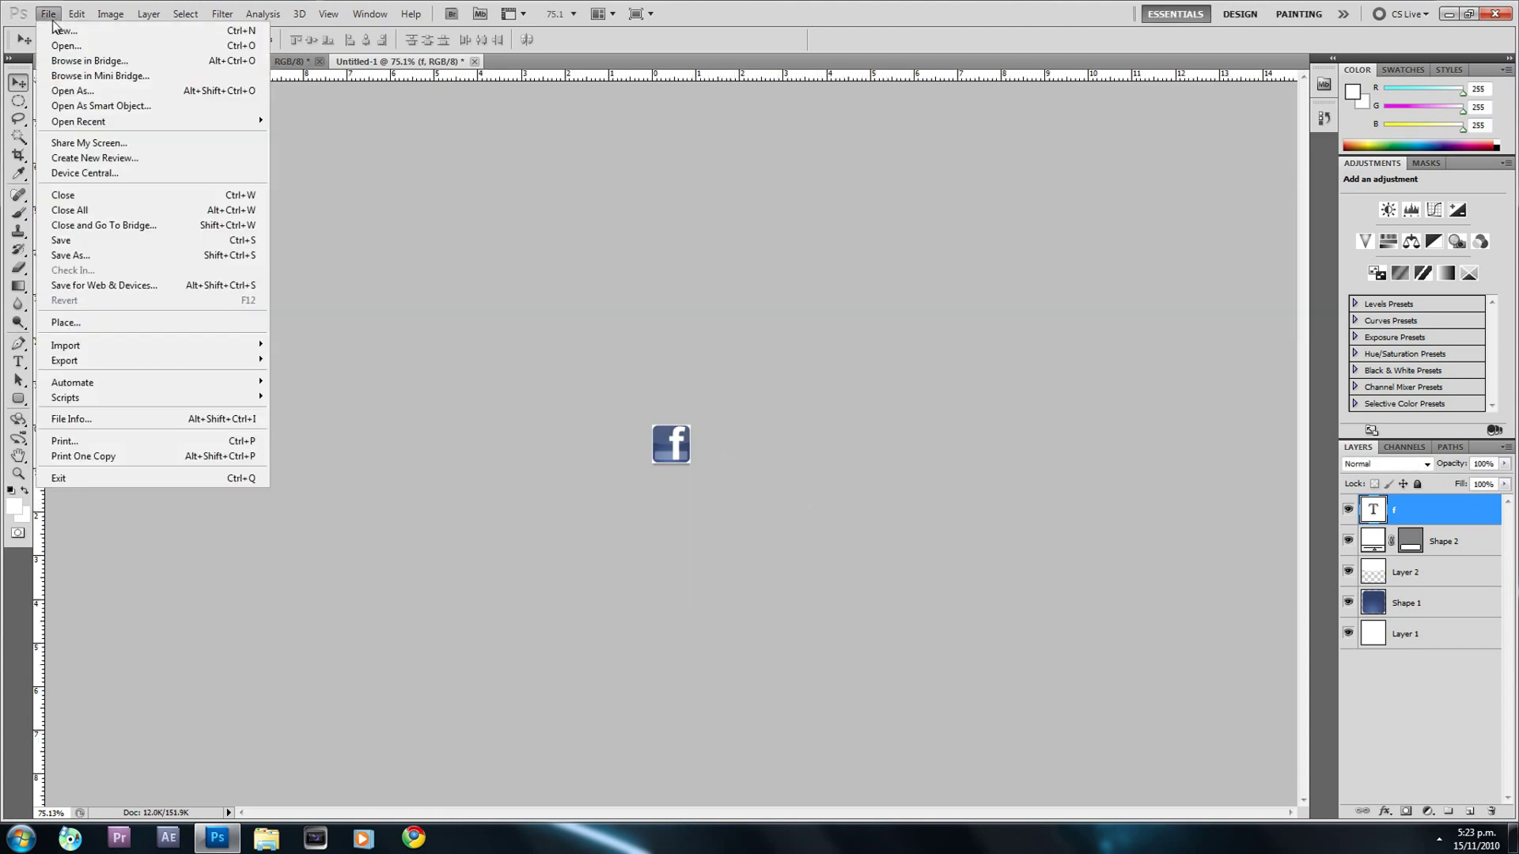
{"action": "left_click", "coordinate": [100, 256]}
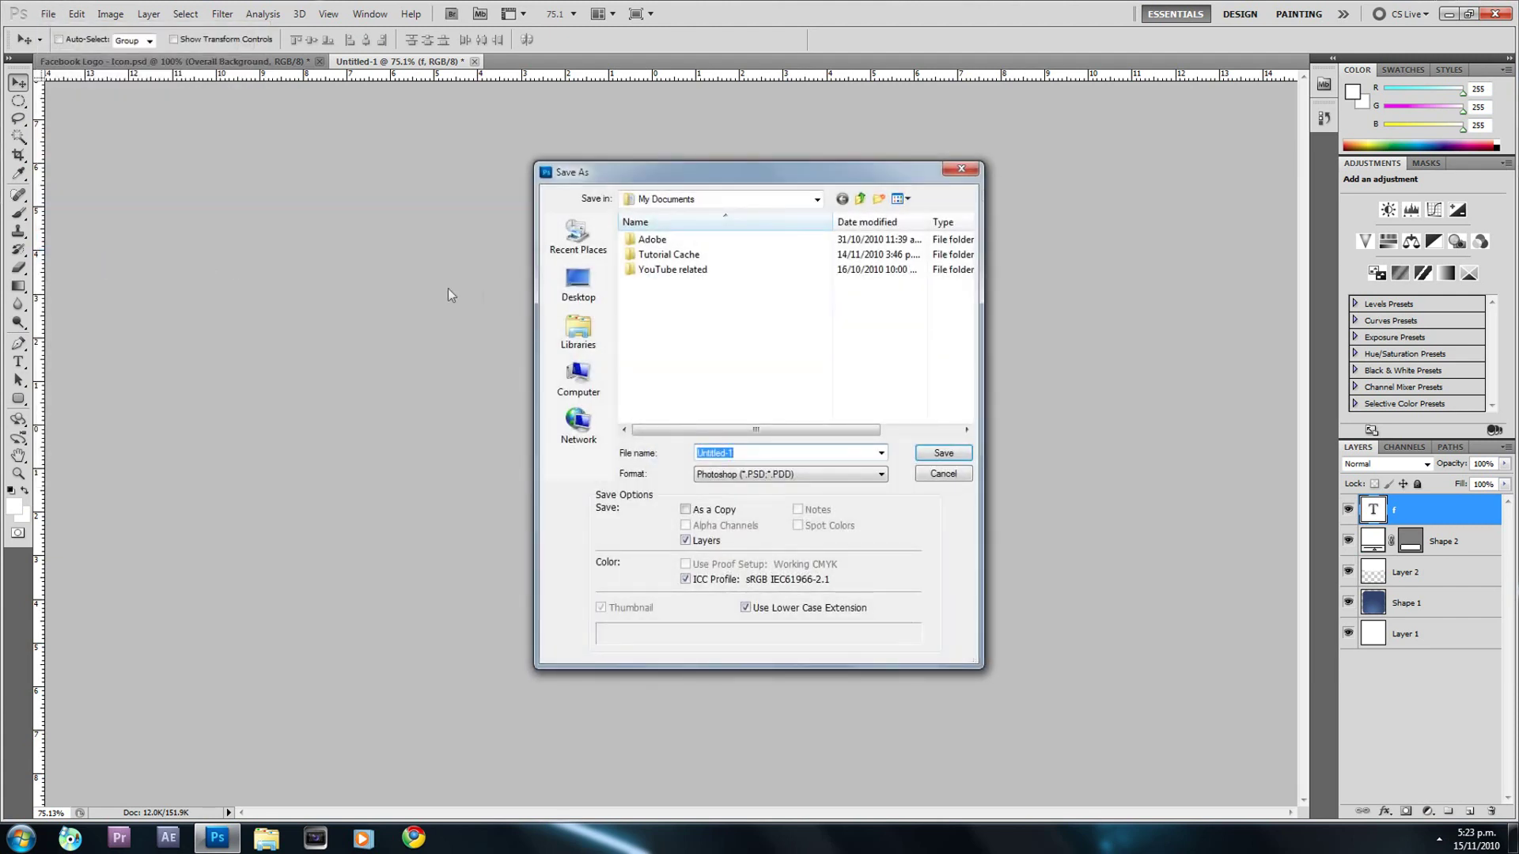
{"action": "left_click", "coordinate": [577, 283]}
{"action": "left_click", "coordinate": [829, 475]}
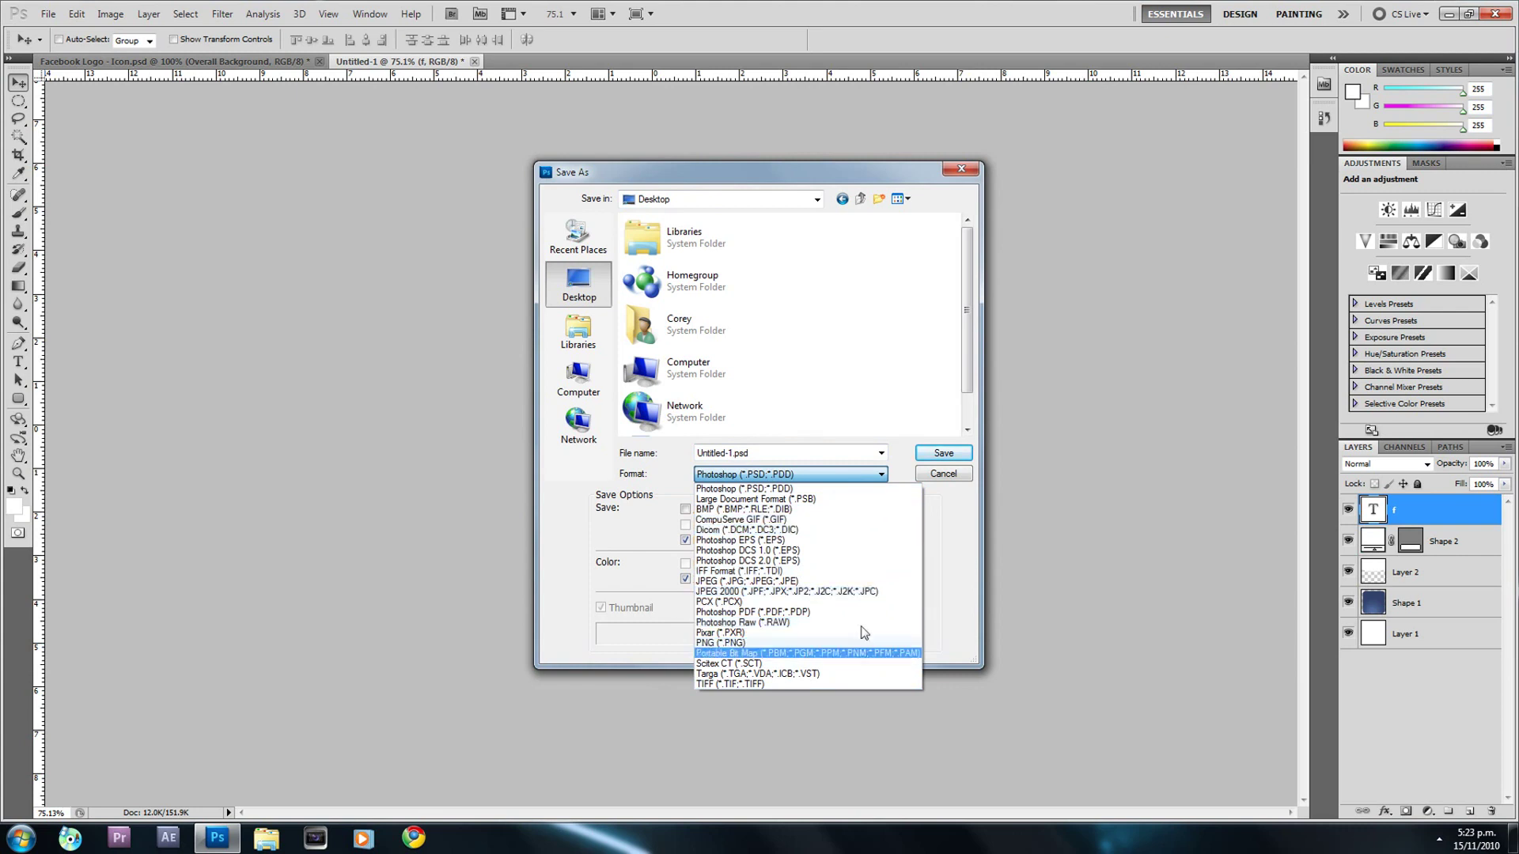
{"action": "left_click", "coordinate": [843, 582]}
{"action": "left_click", "coordinate": [945, 455]}
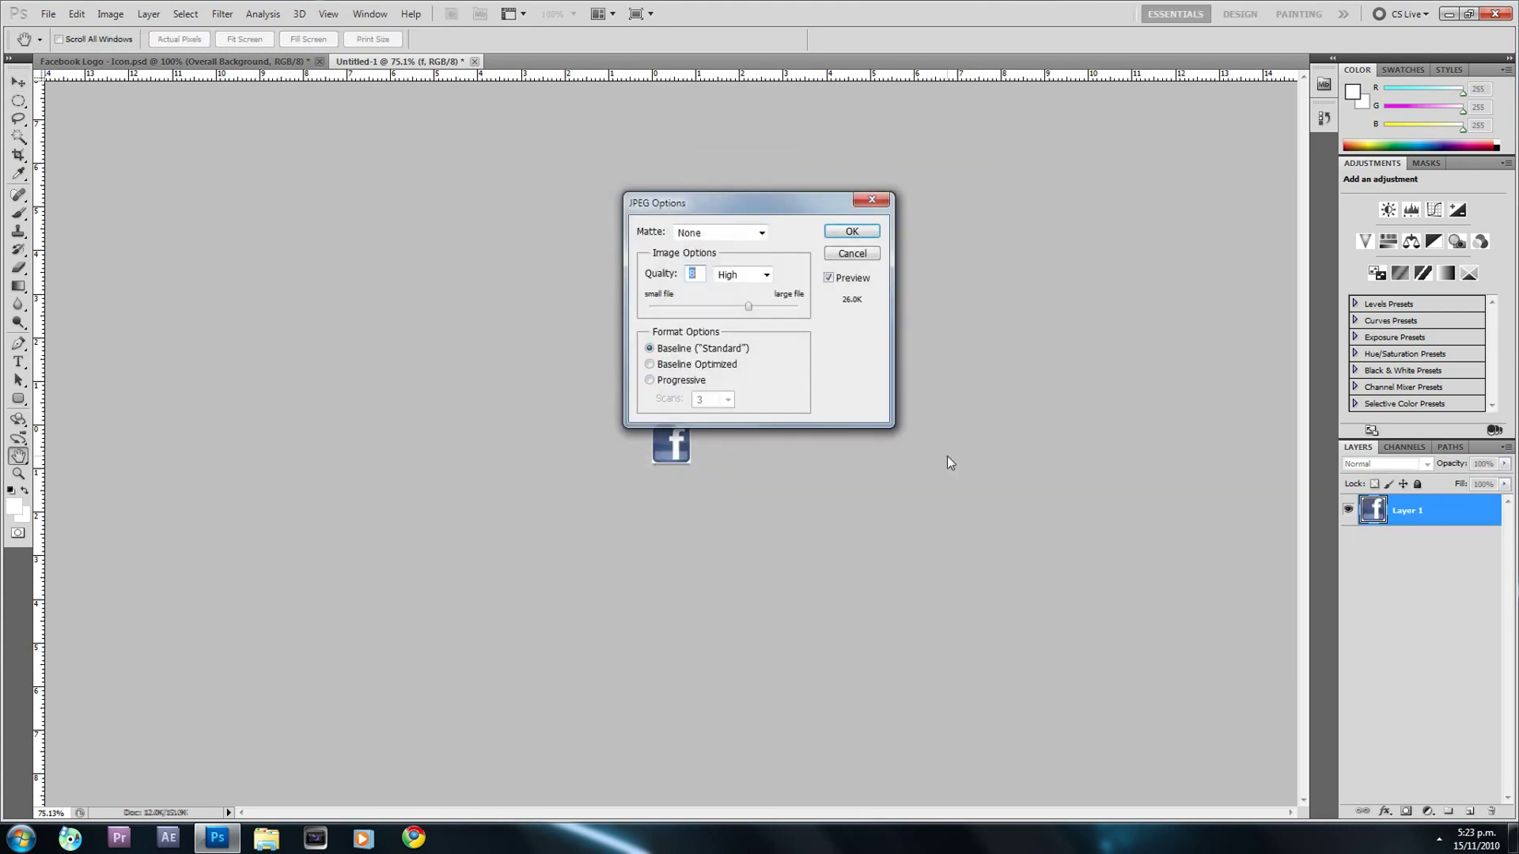
{"action": "left_click", "coordinate": [852, 231]}
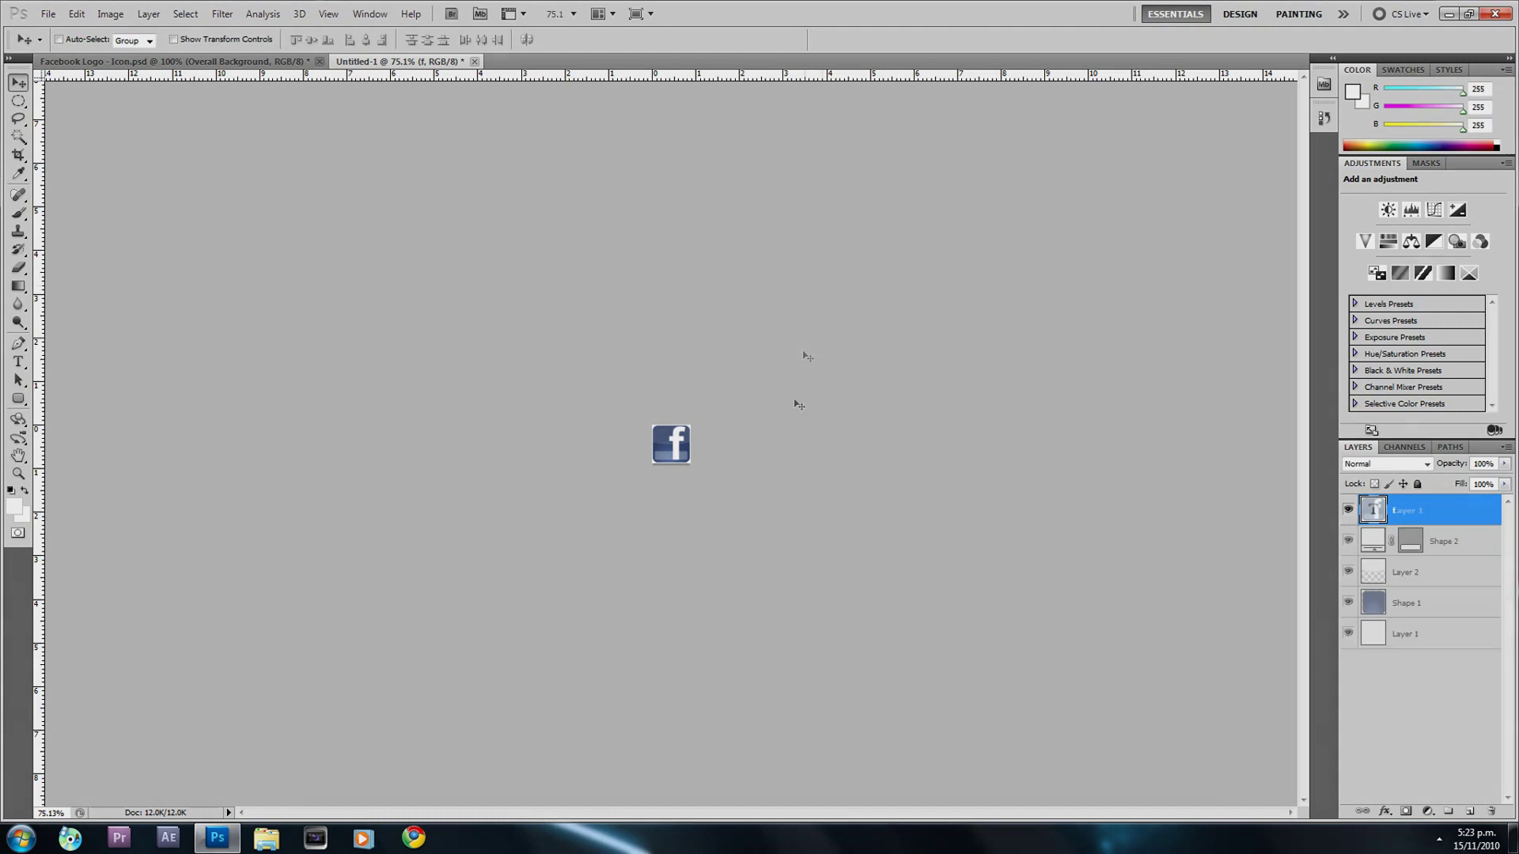